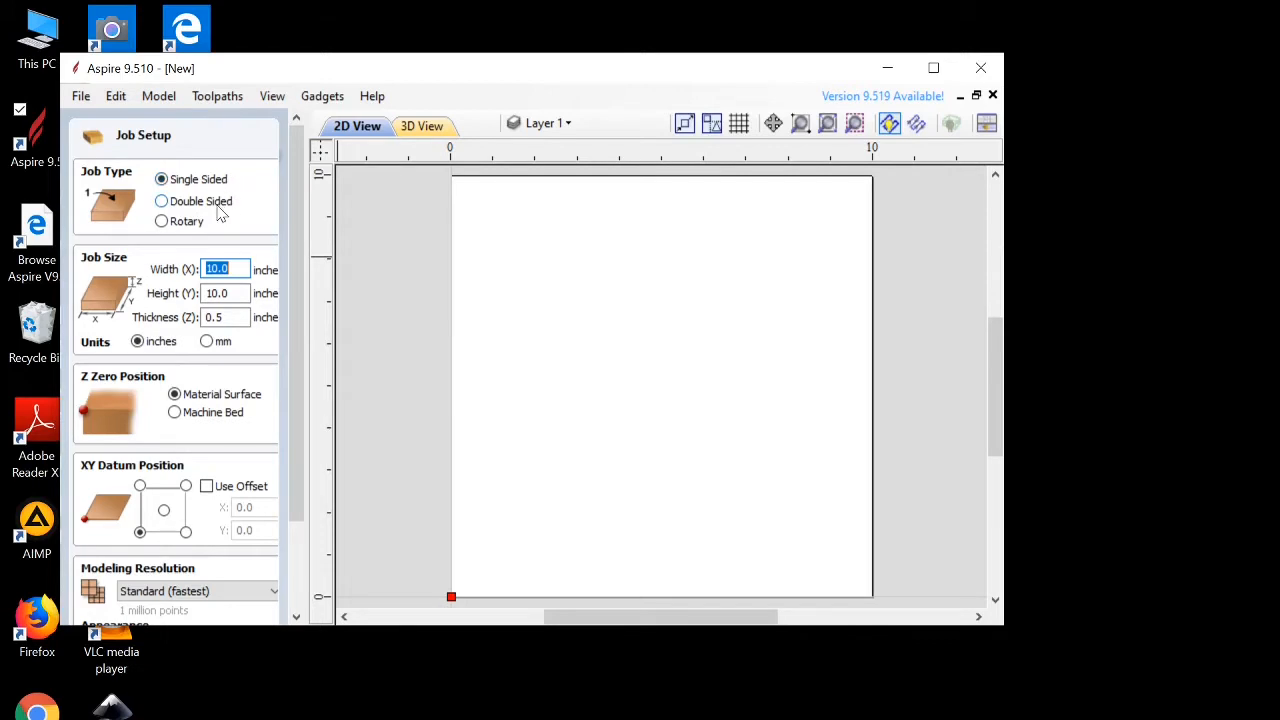
Step: Try the Double Sided and Rotary job types, finishing on Single Sided
left_click(161, 202)
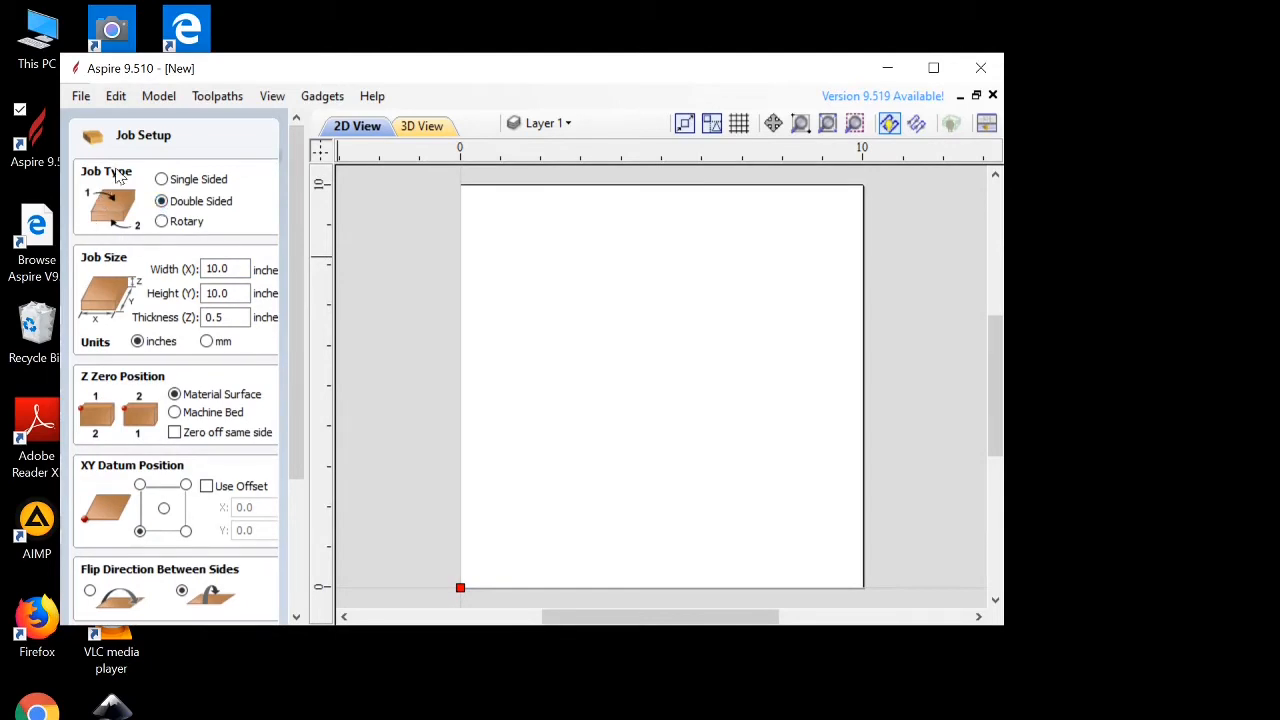
left_click(162, 222)
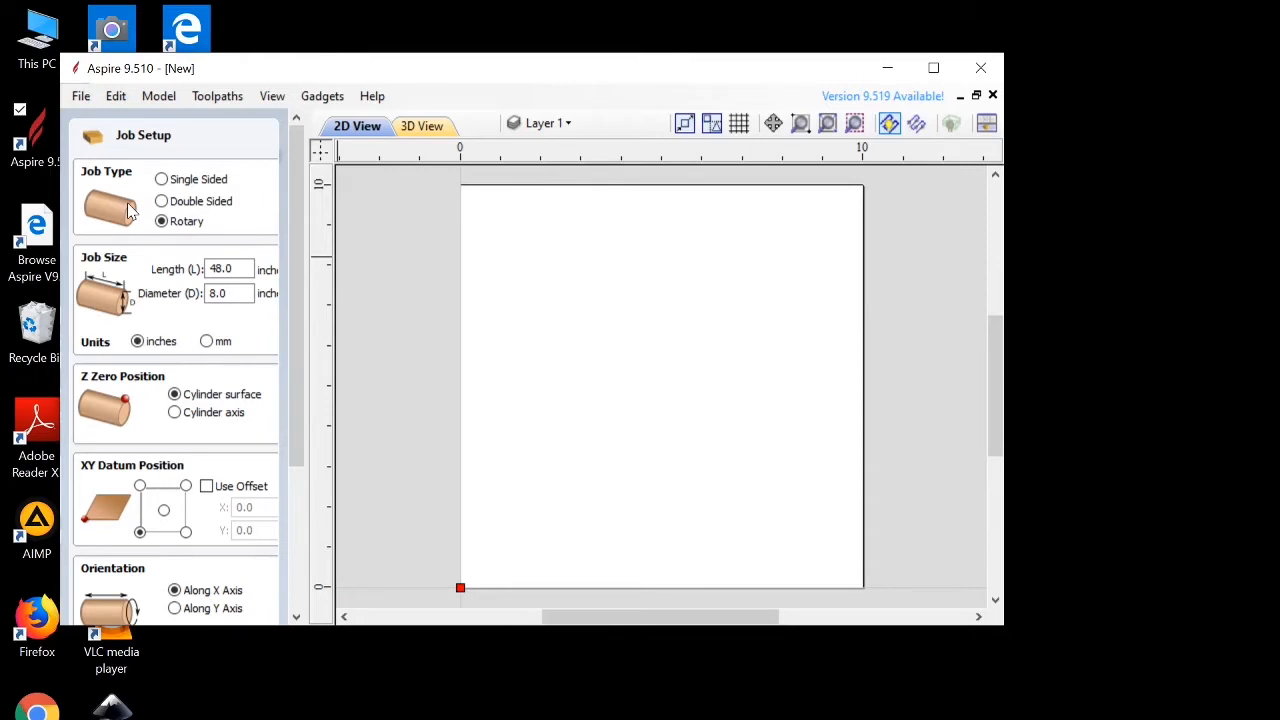
left_click(163, 201)
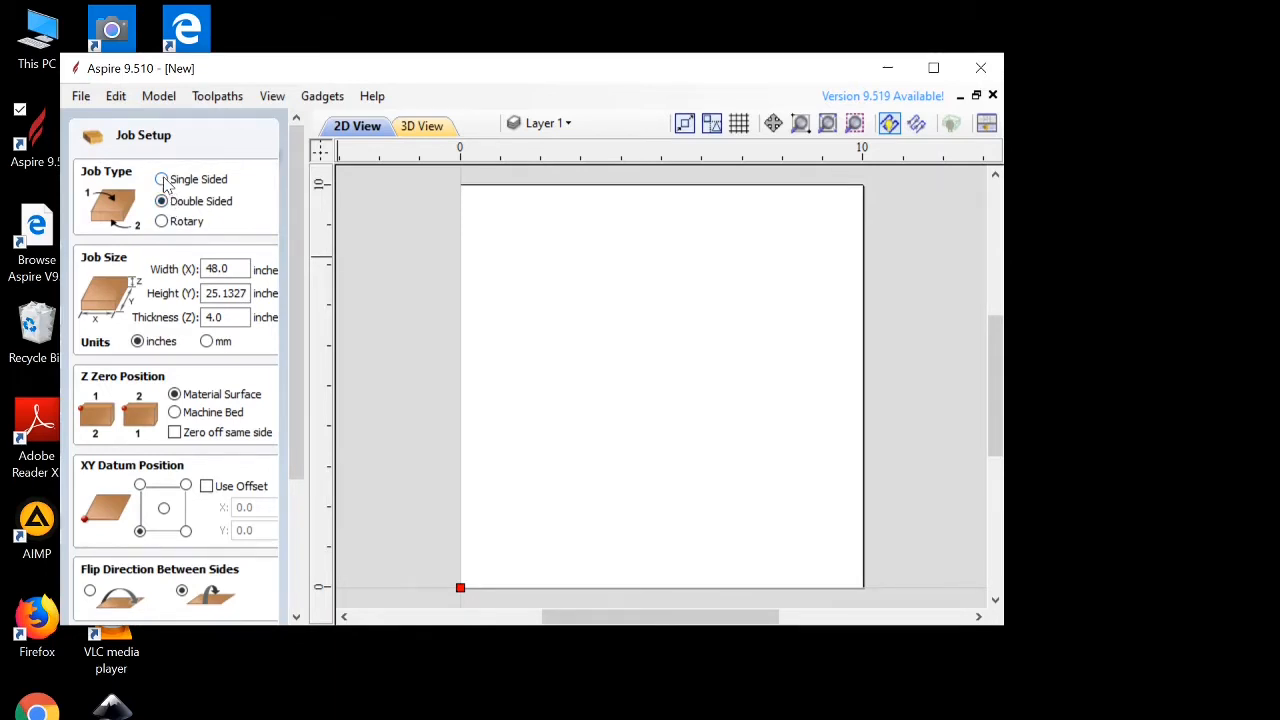
left_click(162, 180)
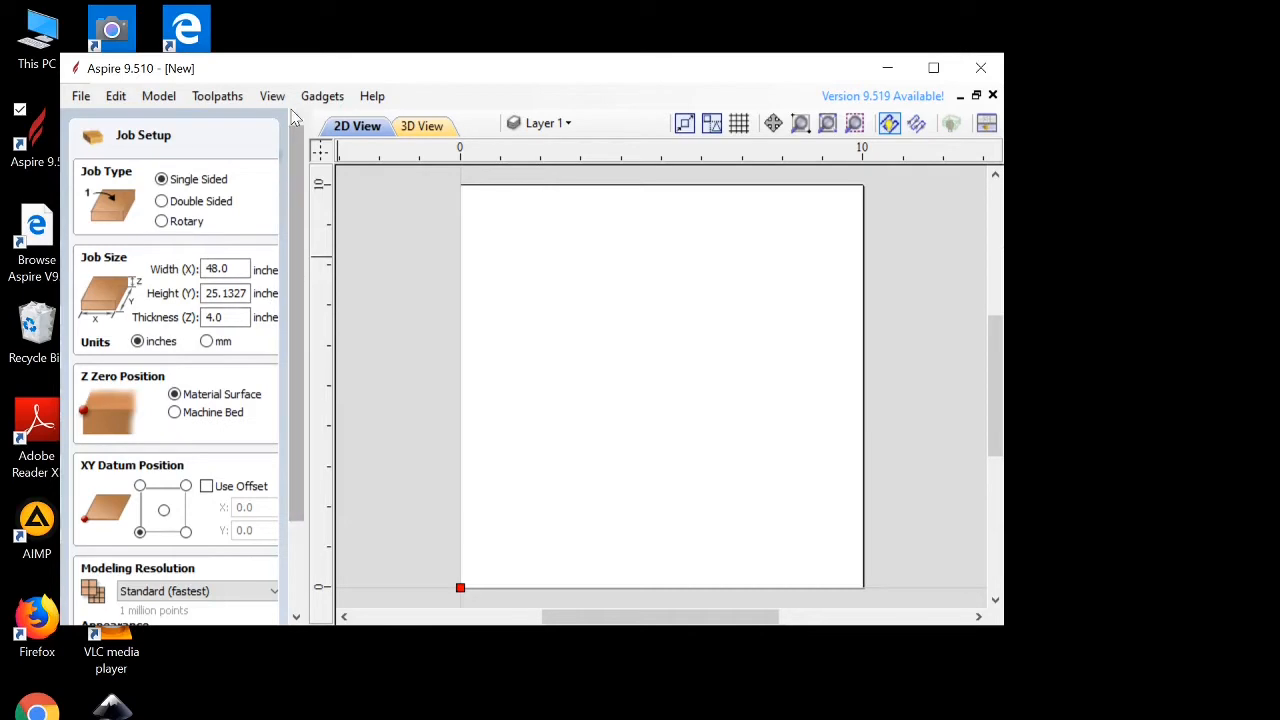
Step: Maximize the program window, switch the job units to mm and set the job width to 350 mm
left_click(933, 68)
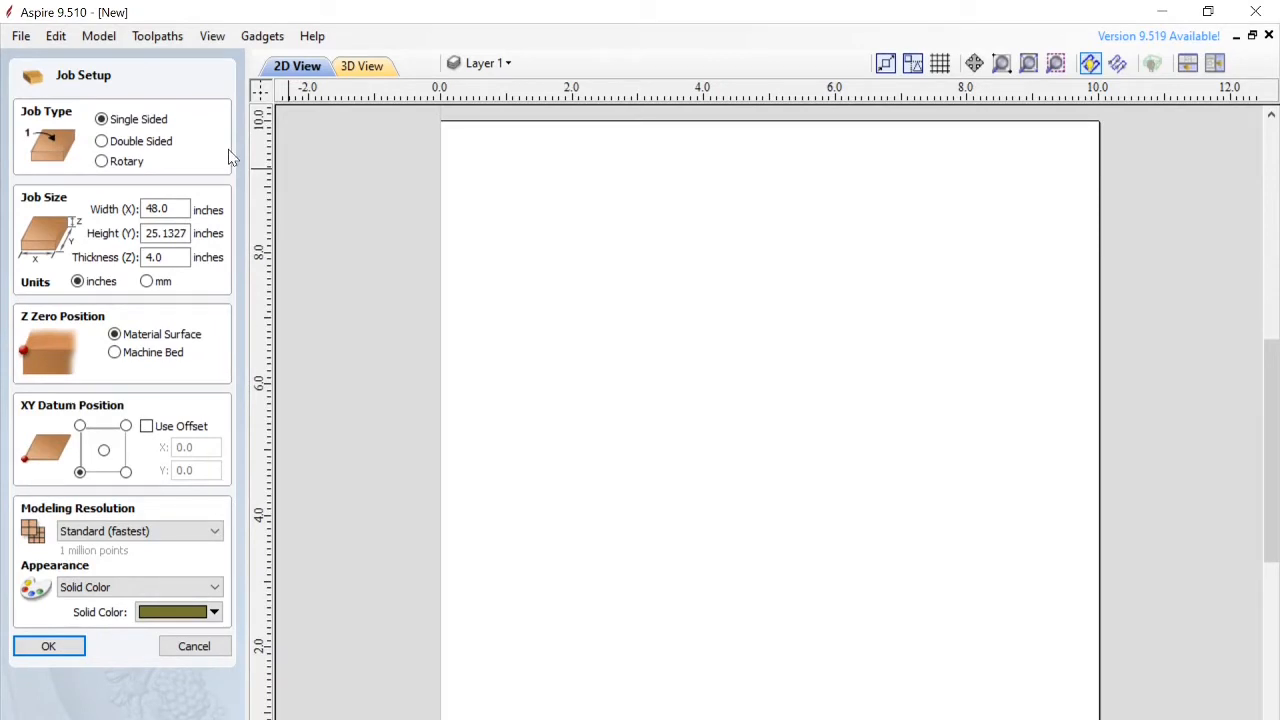
left_click(166, 208)
left_click_drag(170, 208, 148, 207)
left_click(147, 281)
left_click_drag(178, 209, 146, 209)
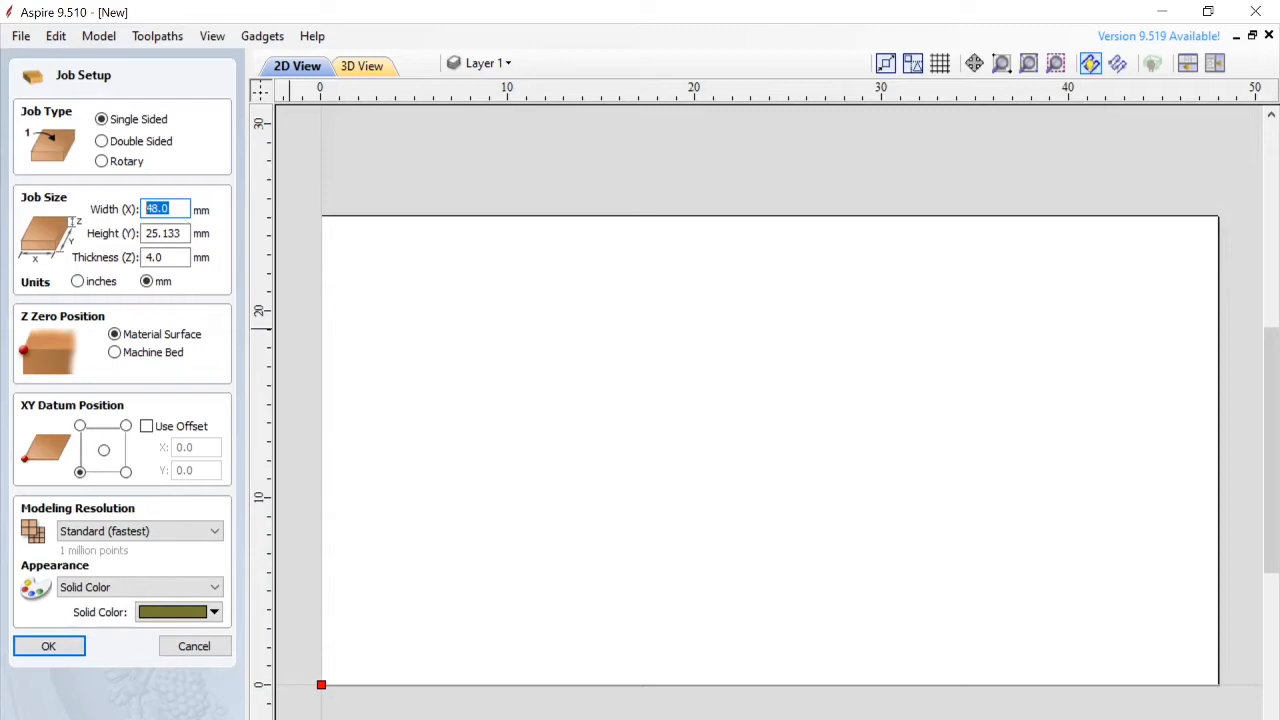
type("350")
key("Return")
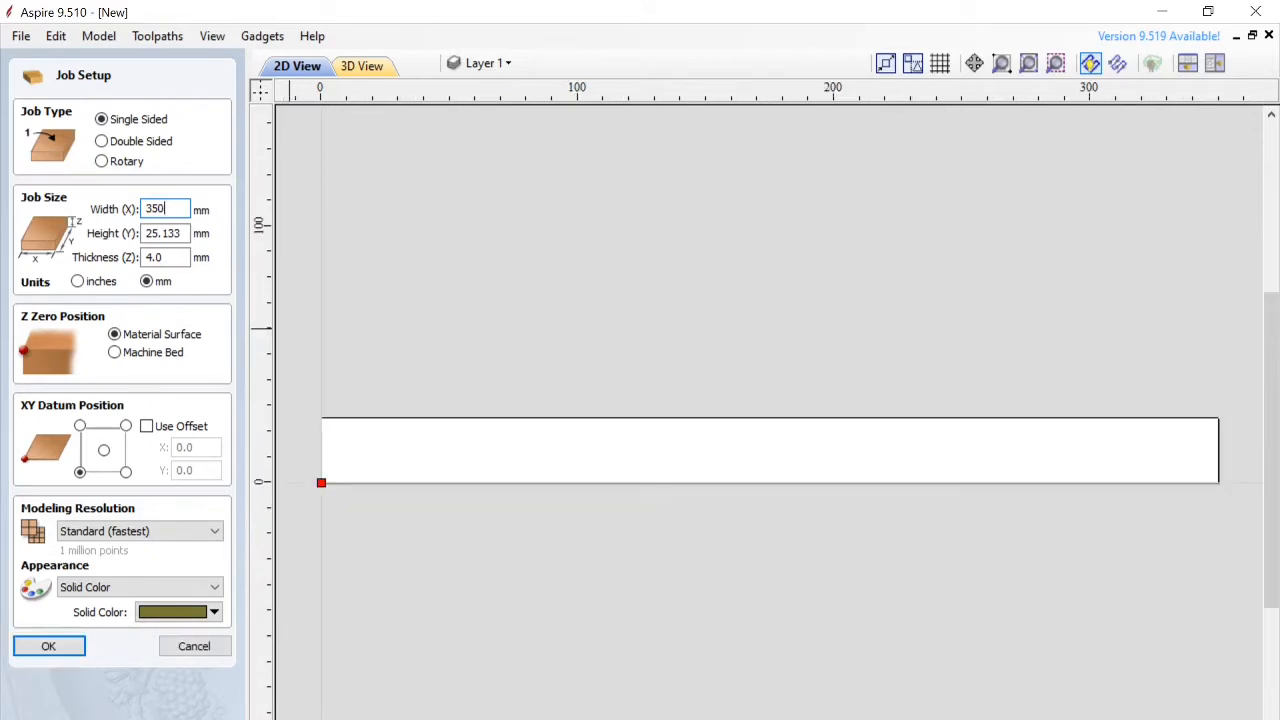
Step: Set the job height to 175 mm and the material thickness to 12 mm
left_click(146, 233)
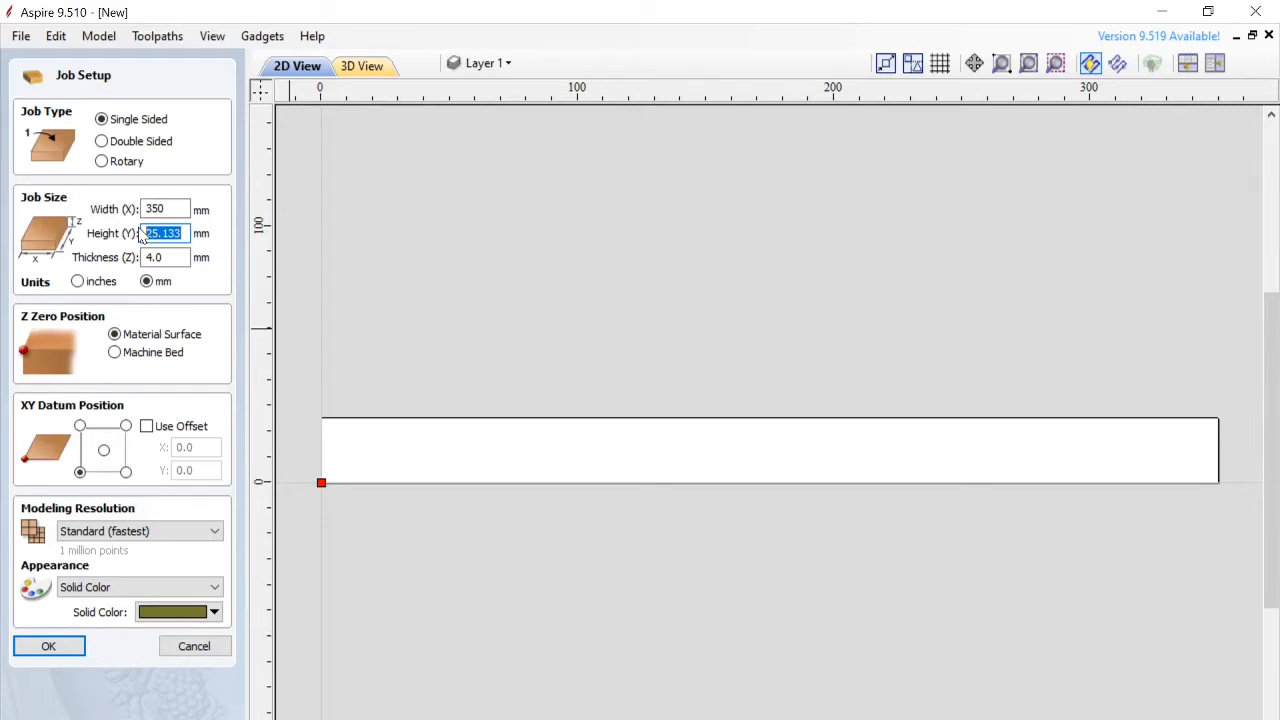
type("175")
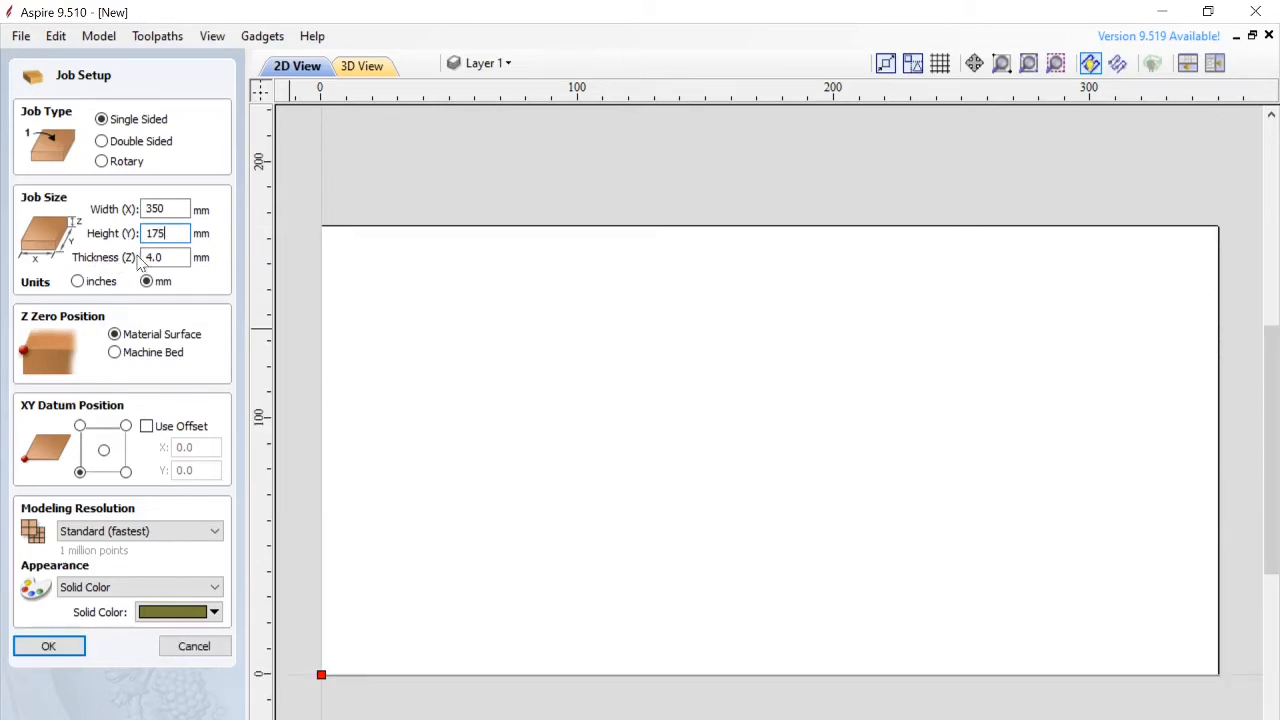
key("Tab")
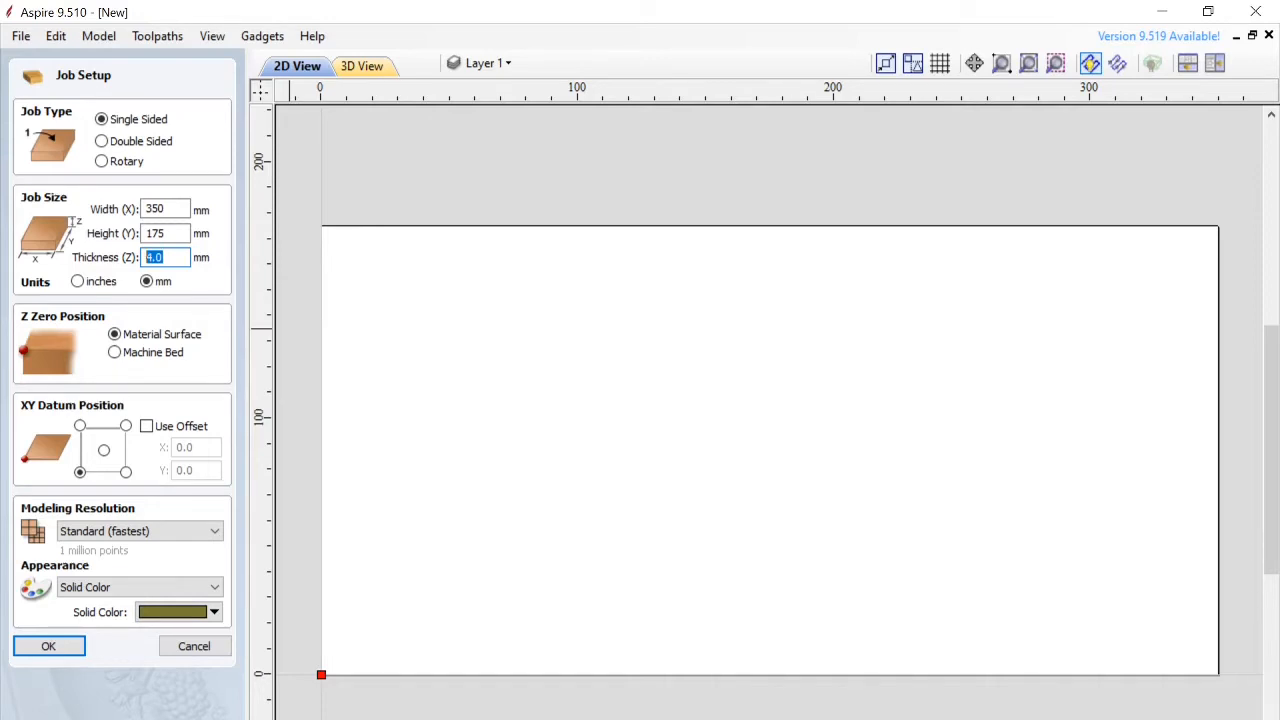
type("12")
Step: Compare the two Z zero positions and choose Machine Bed
left_click(114, 353)
left_click(114, 334)
left_click(115, 353)
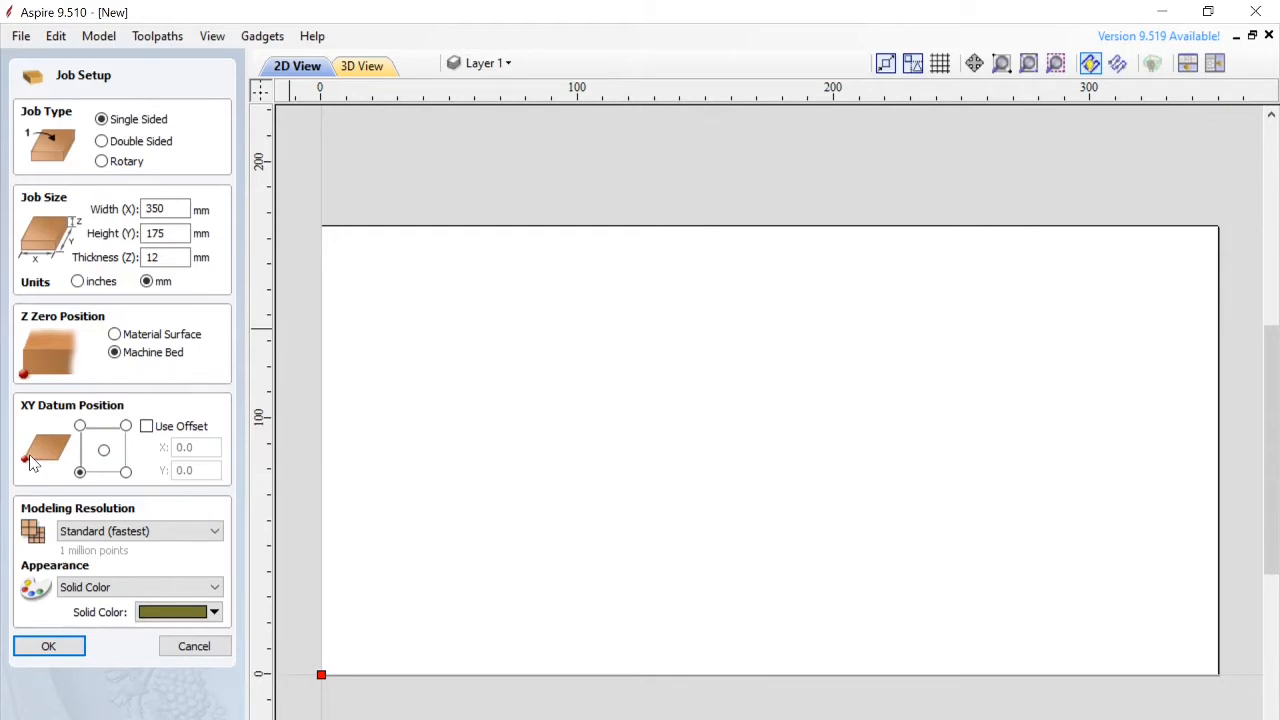
Step: Try the XY datum at different corners and the center of the job, settling on the upper-left corner
left_click(80, 427)
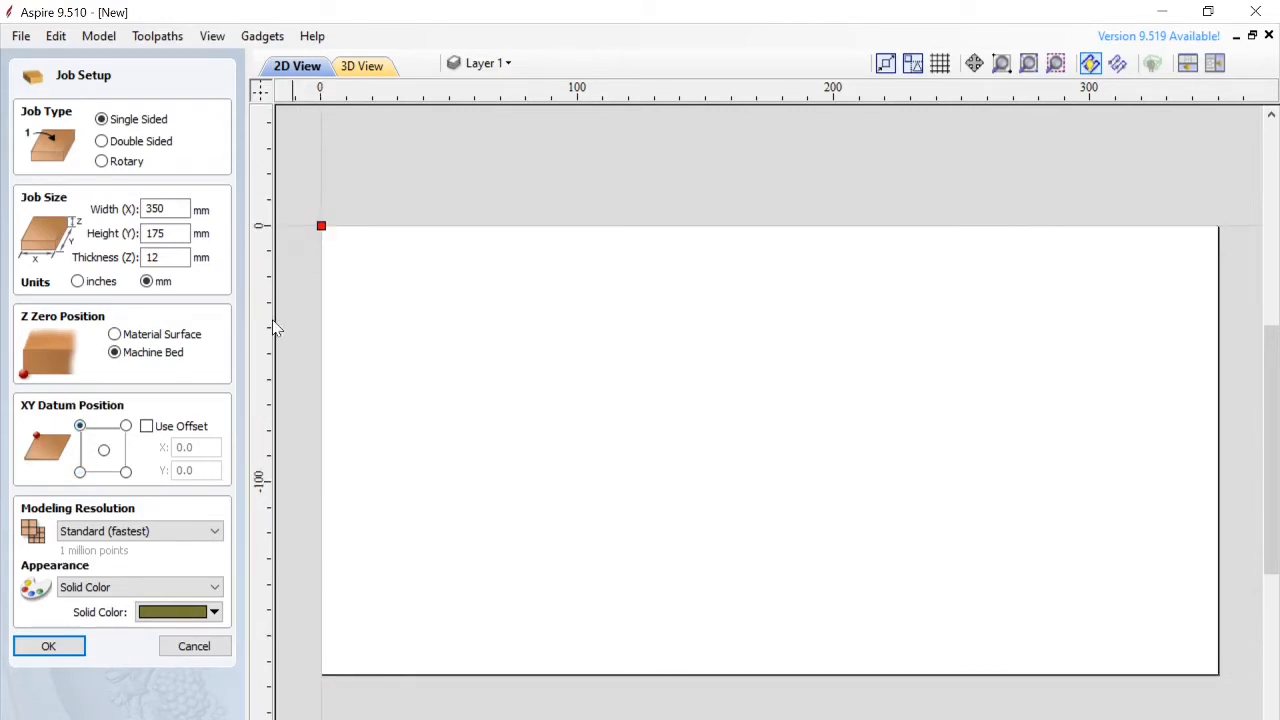
left_click(126, 427)
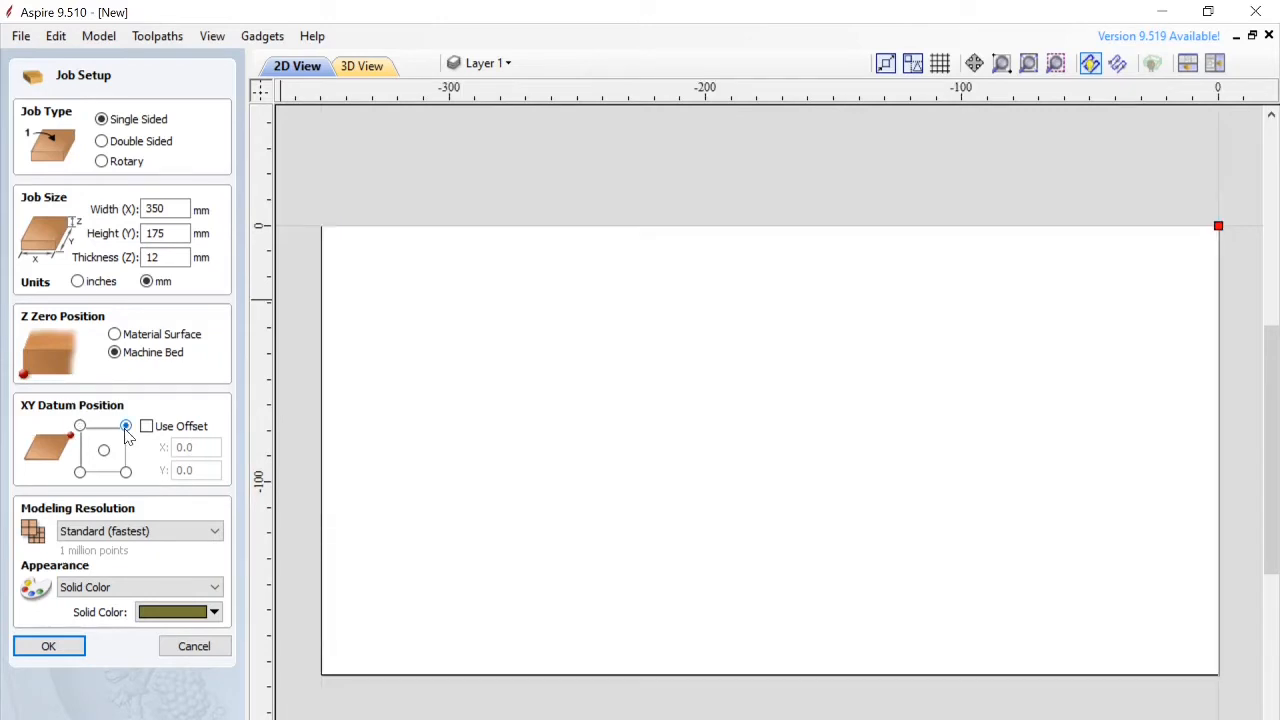
left_click(126, 472)
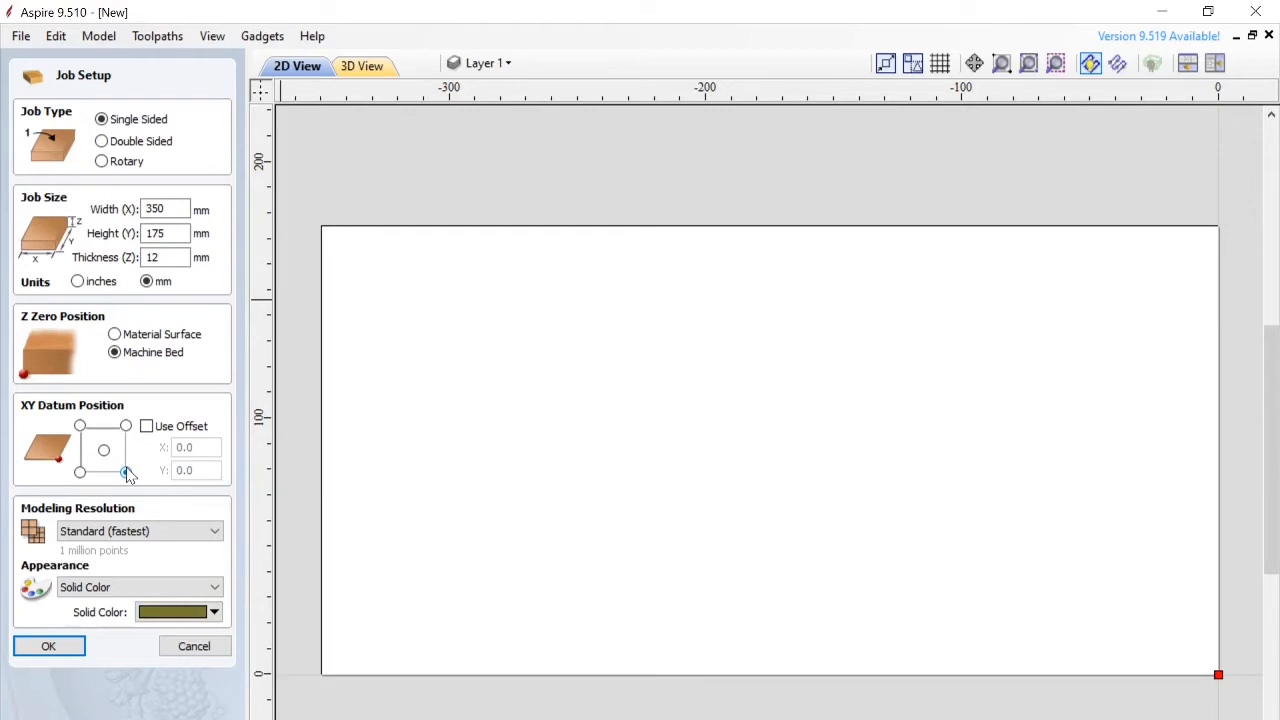
left_click(104, 451)
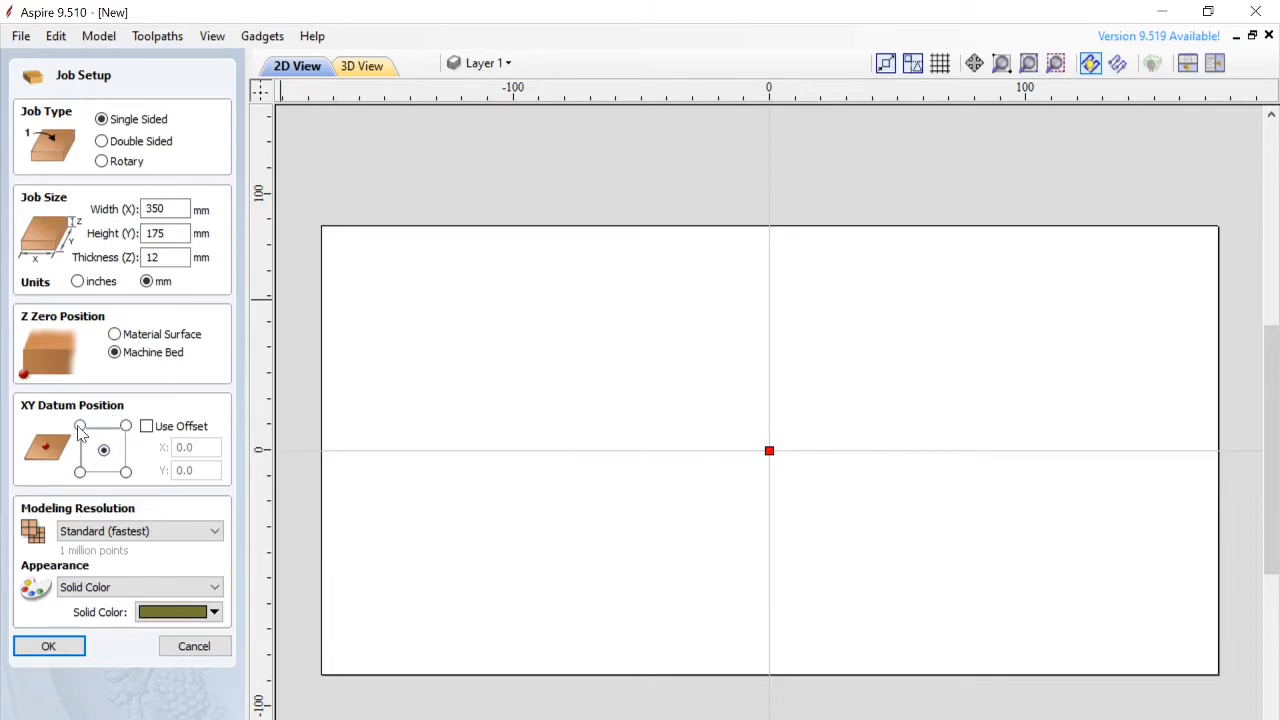
left_click(80, 426)
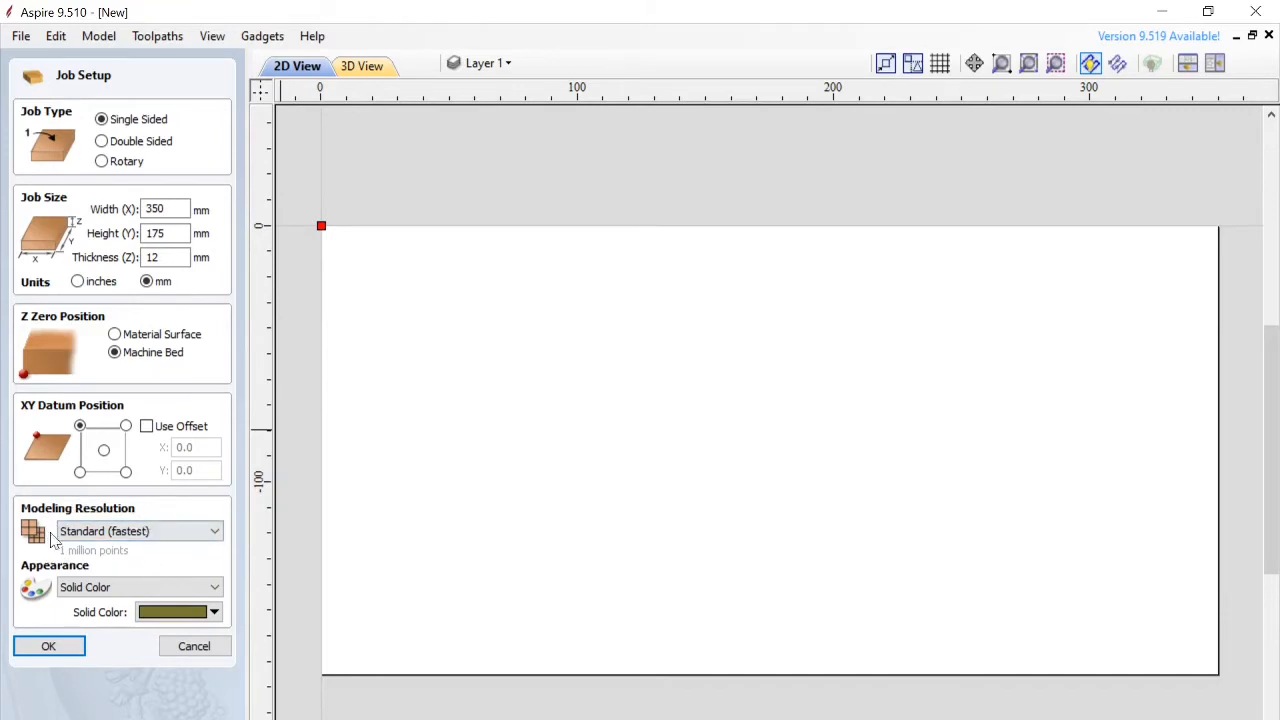
Step: Check the modeling resolution options, keep Standard (fastest) and accept the job setup
left_click(153, 532)
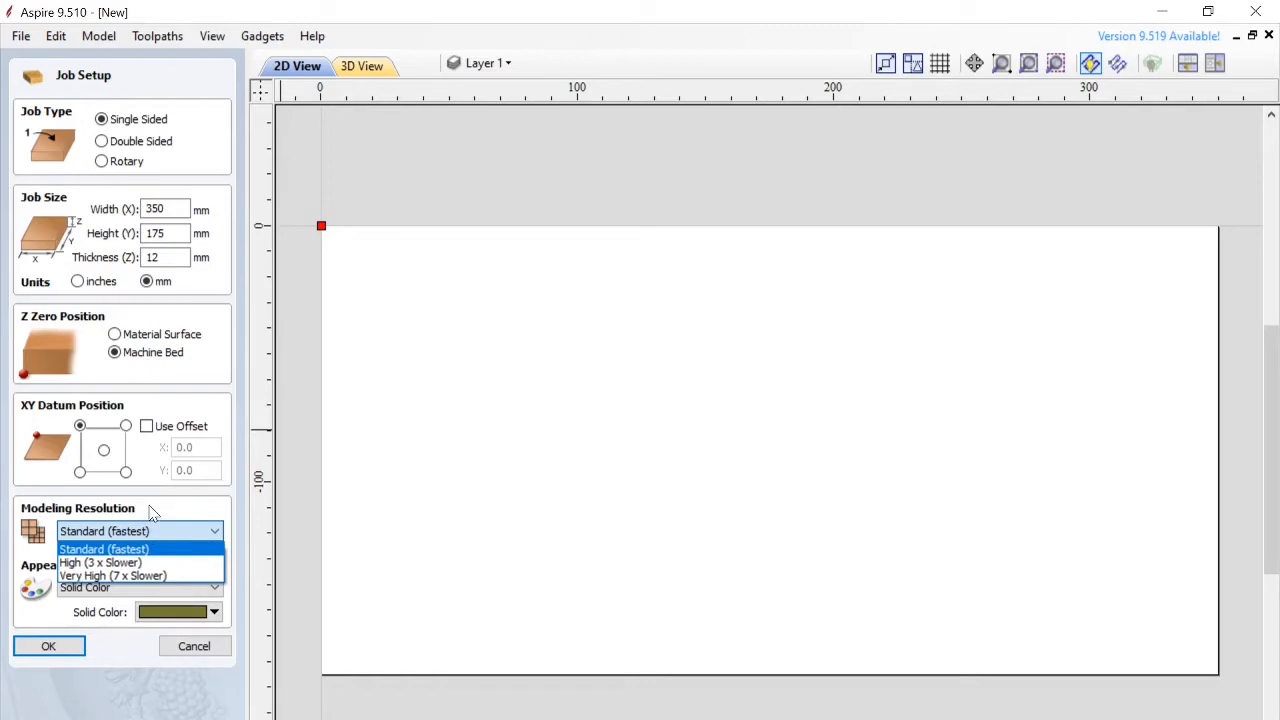
left_click(152, 513)
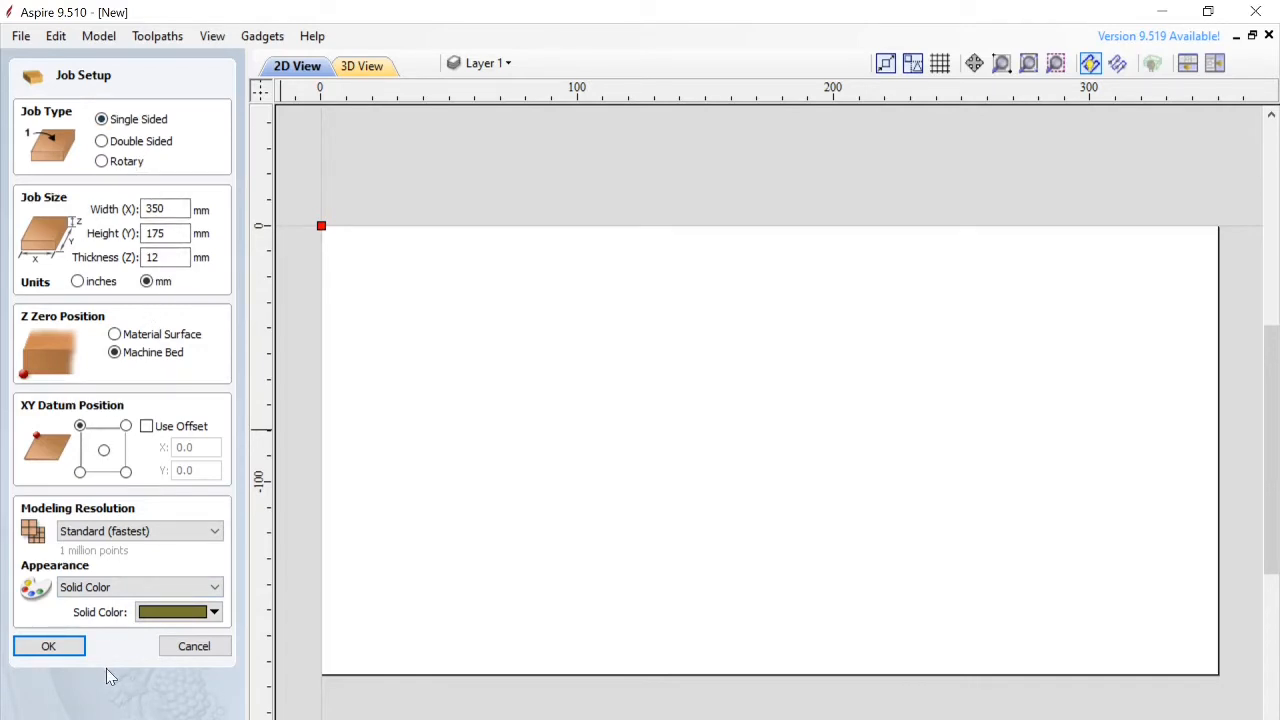
left_click(49, 647)
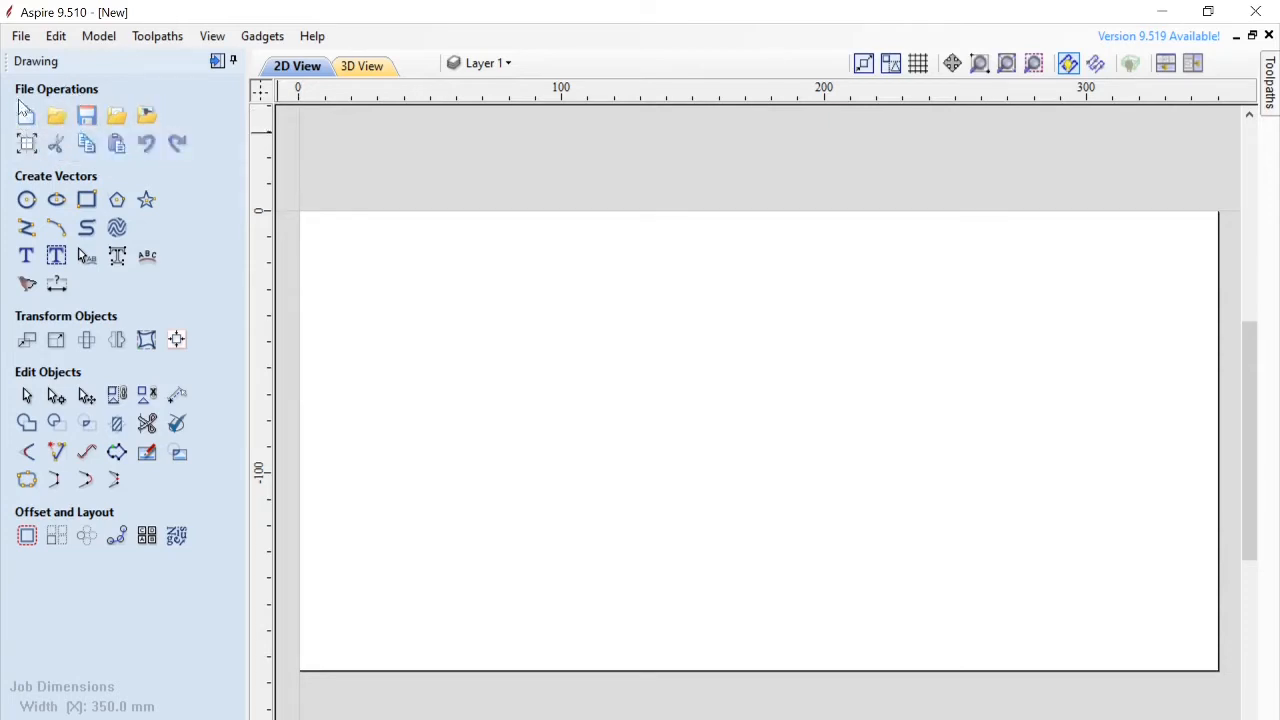
left_click(21, 36)
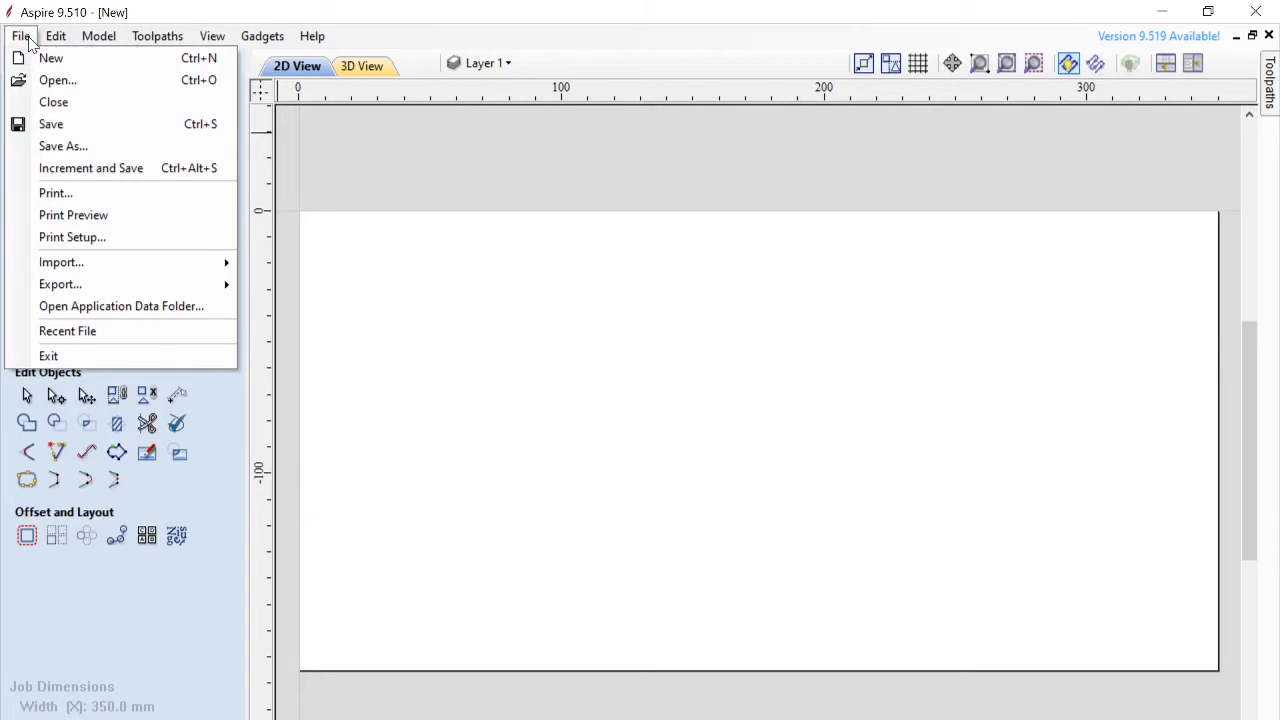
left_click(21, 36)
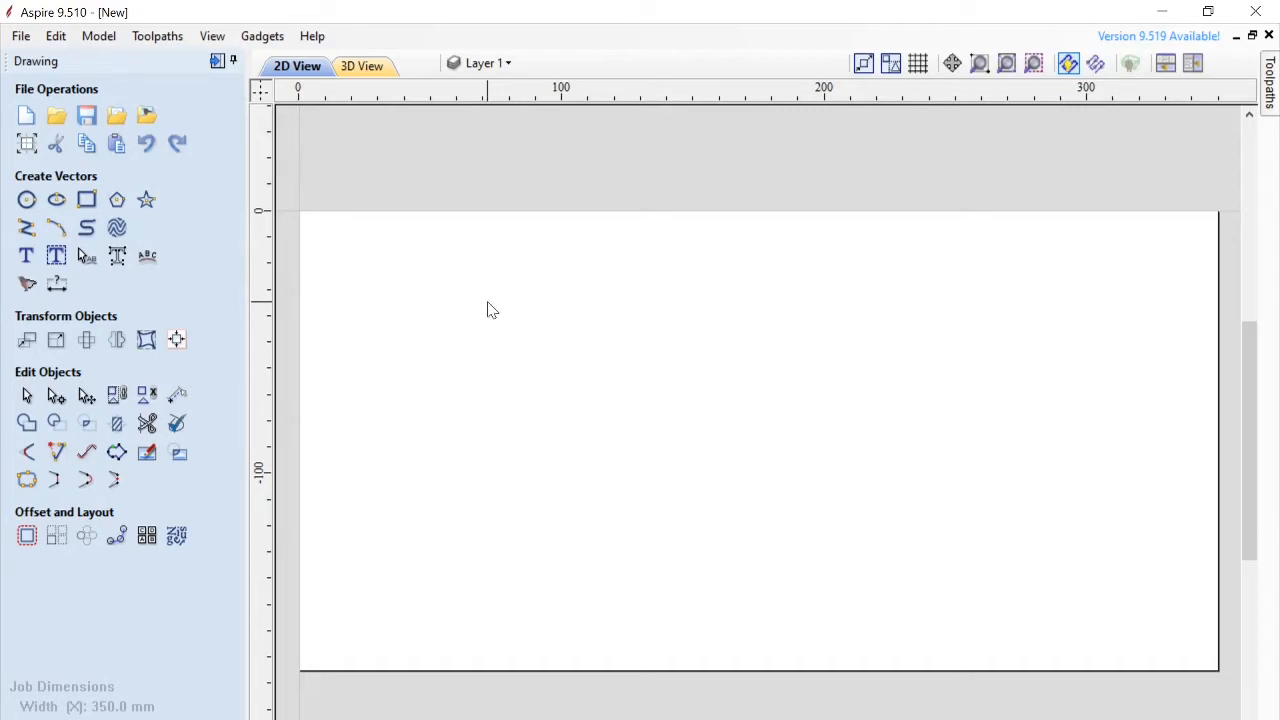
Step: Specify a circle by diameter with its center at X 1, Y 1 and a diameter of 60 mm
left_click(27, 201)
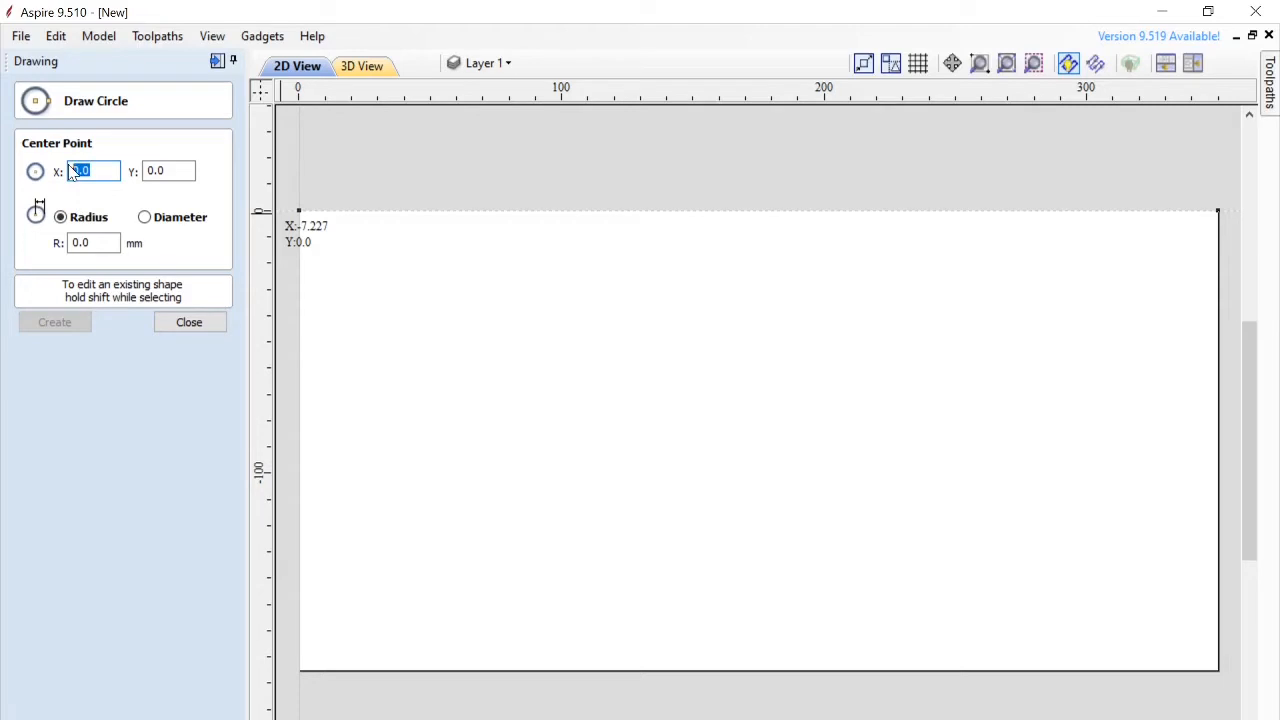
type("1")
key("Tab")
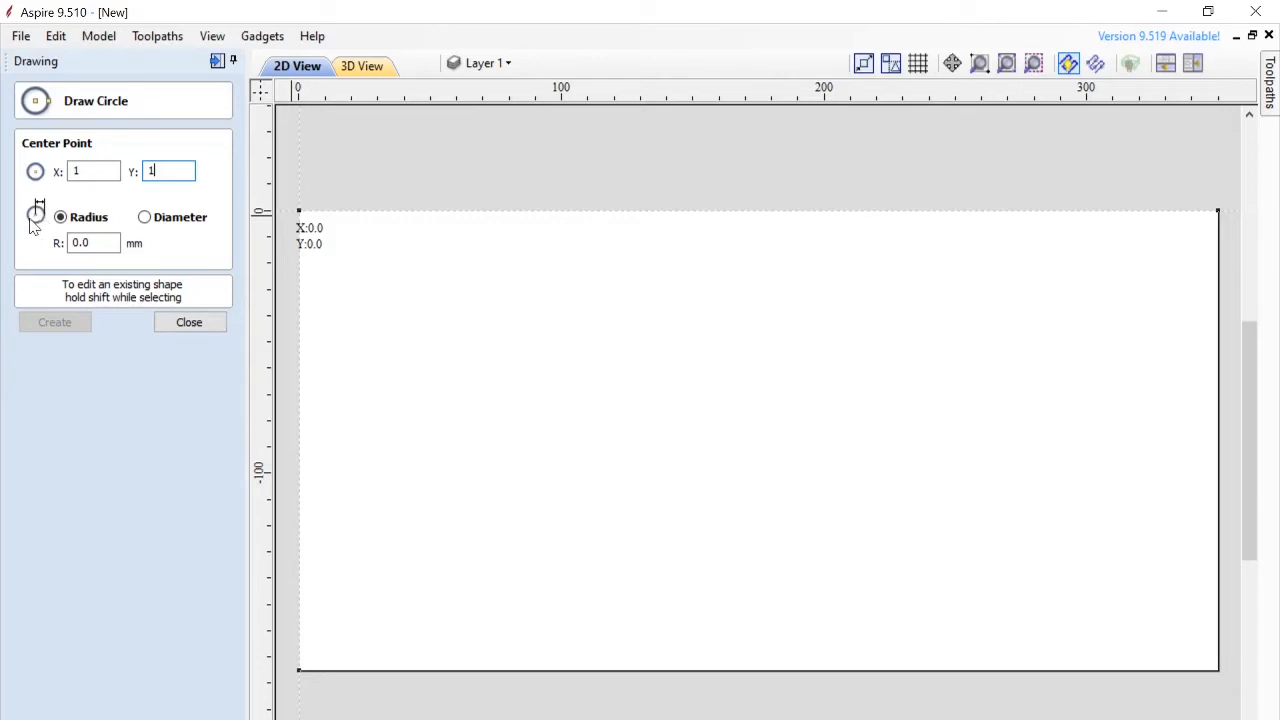
left_click(147, 218)
double_click(90, 242)
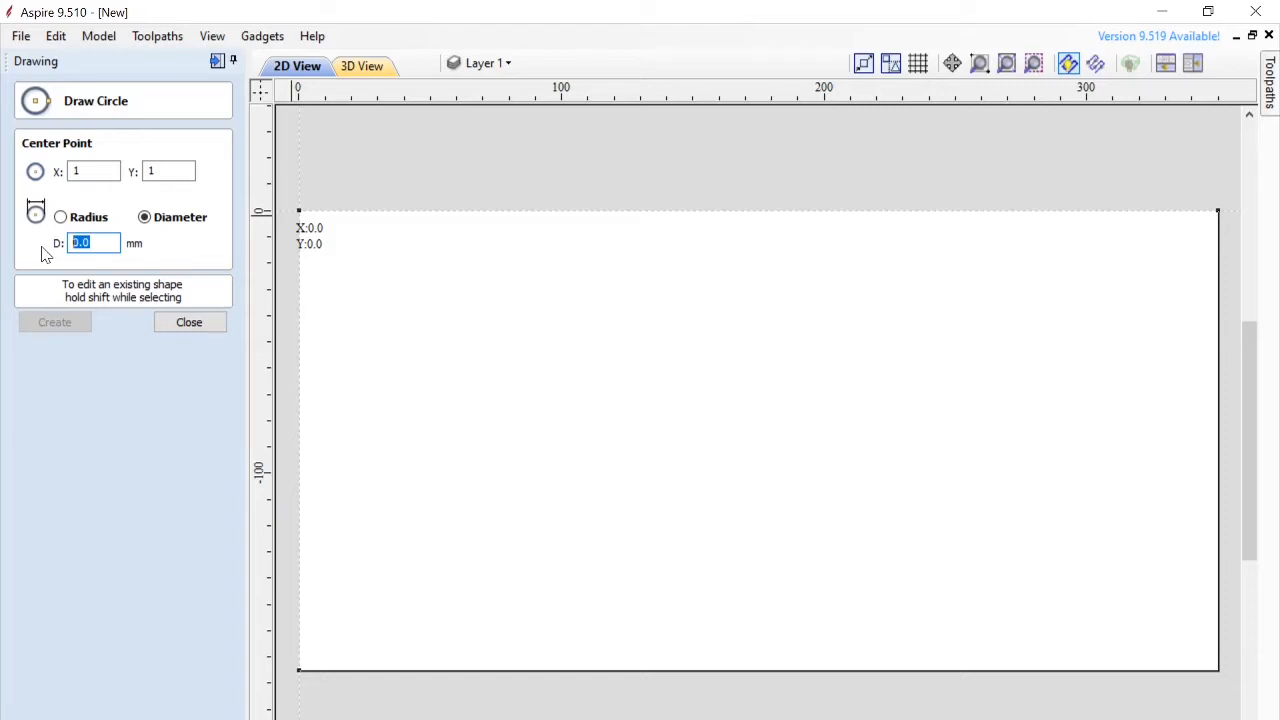
type("60")
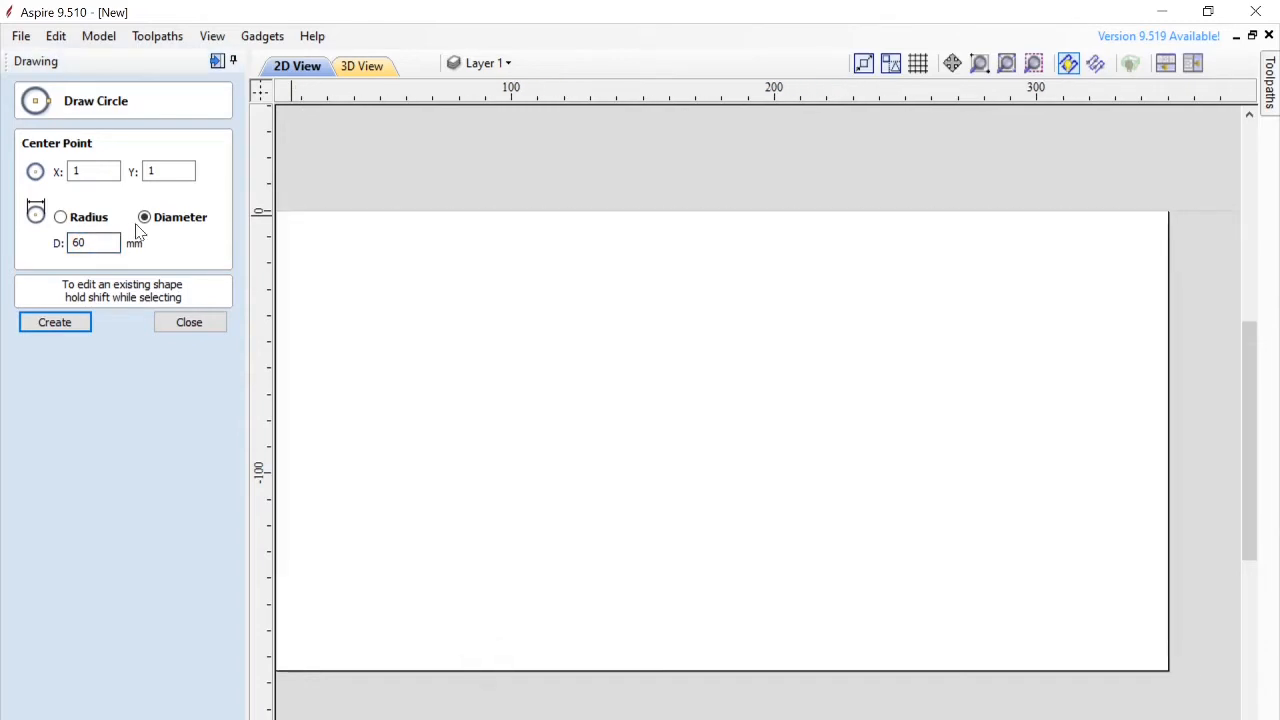
Step: Draw a circle about 64 mm in diameter in the sheet's lower-left area and set its diameter to 60 mm
mouse_move(475, 548)
left_mouse_down()
mouse_move(680, 556)
mouse_move(664, 561)
mouse_move(530, 484)
left_mouse_up()
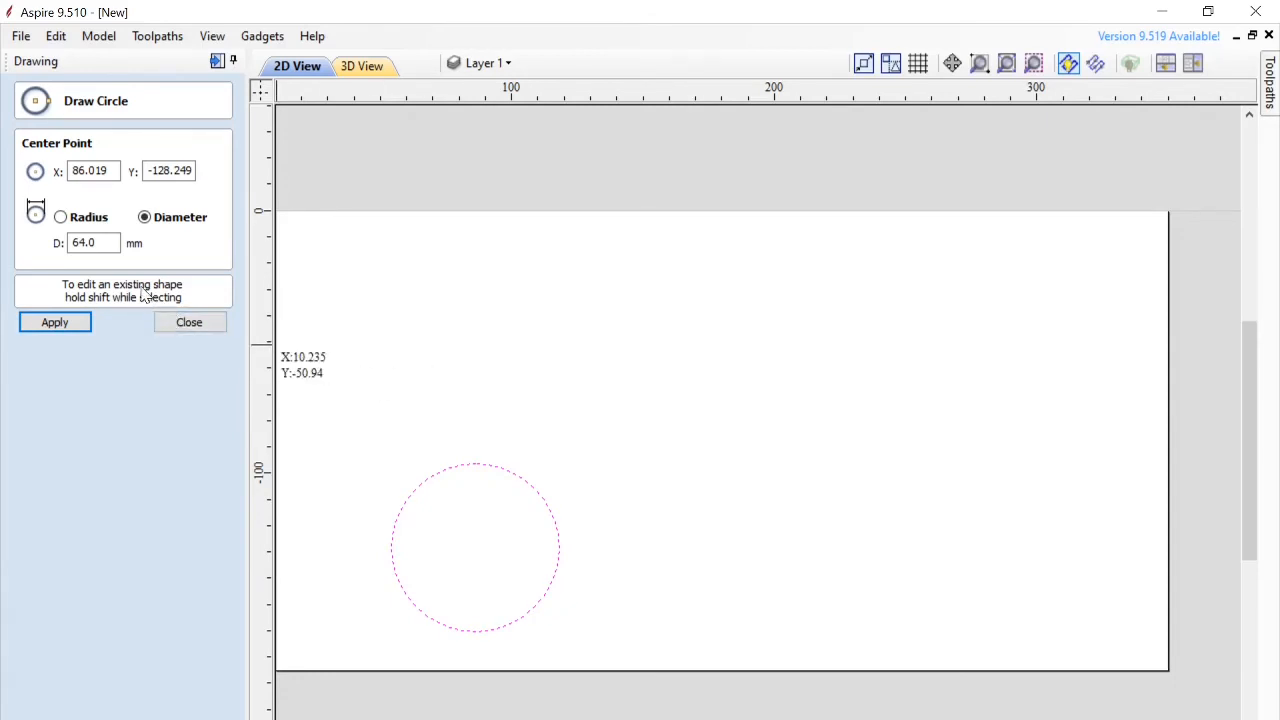
double_click(77, 243)
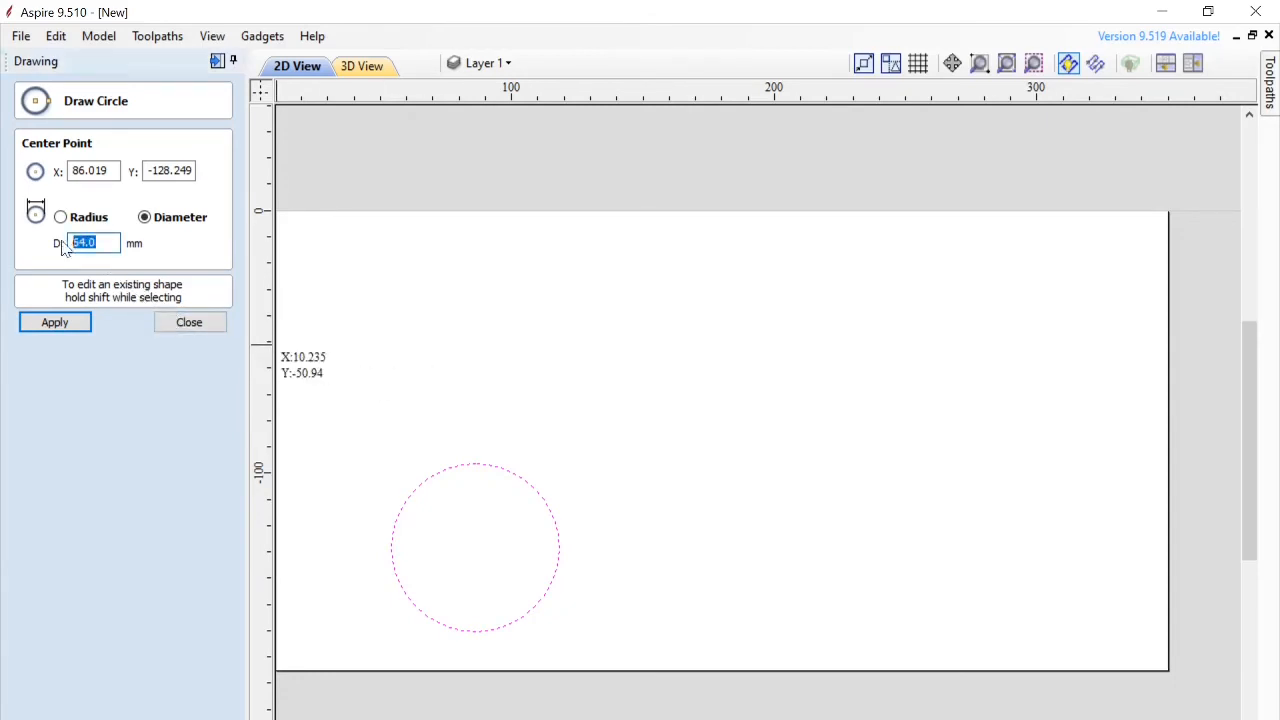
type("69")
key("BackSpace")
type("0")
left_click(55, 322)
scroll(491, 409, "down", 2)
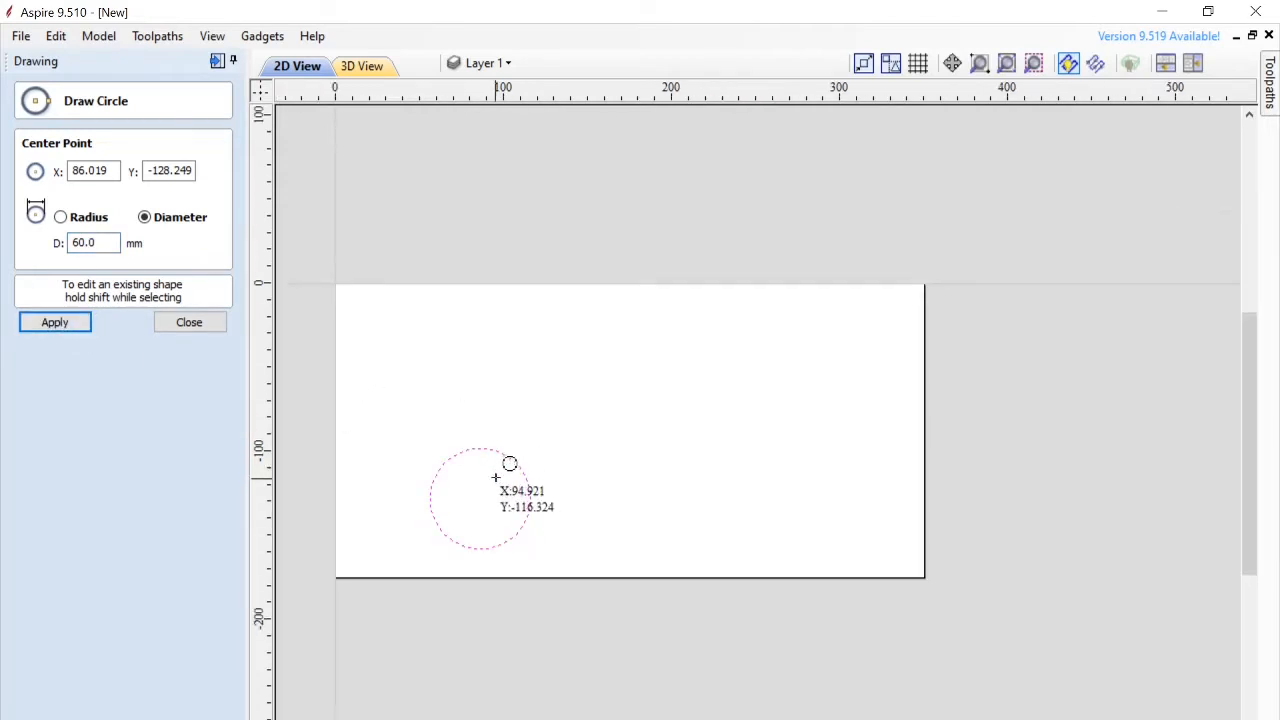
scroll(510, 463, "up", 1)
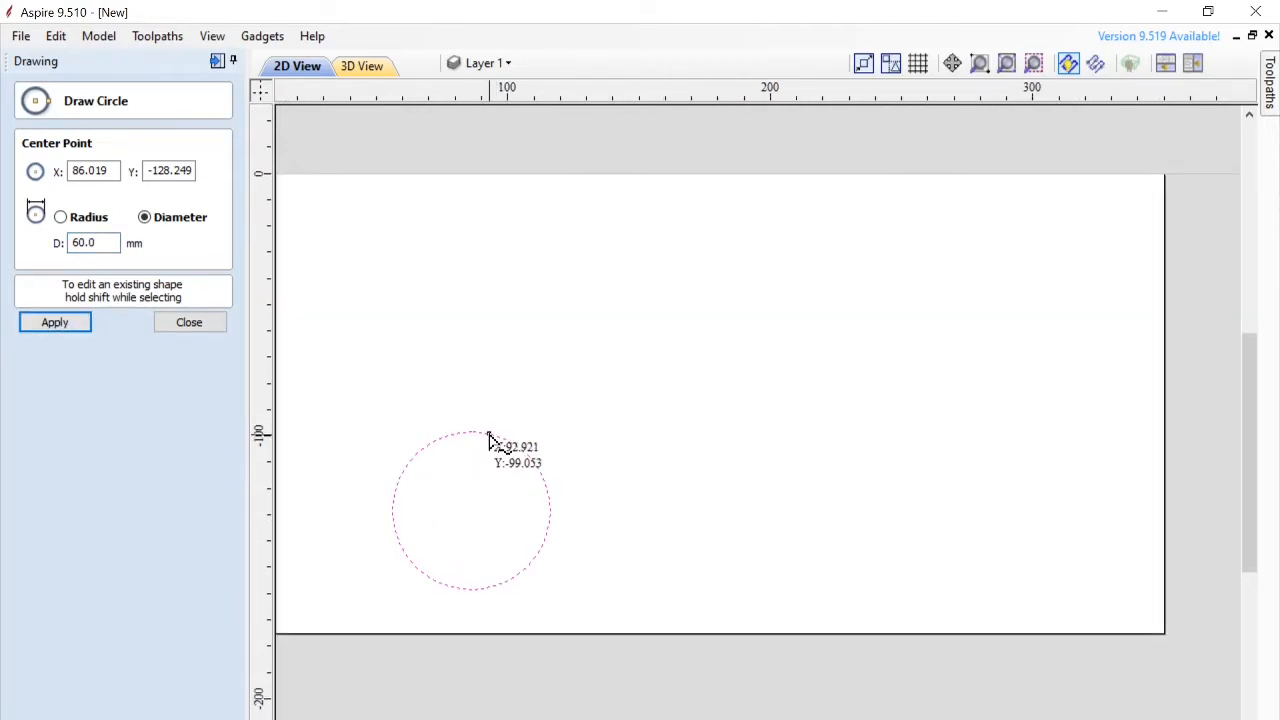
left_click(205, 326)
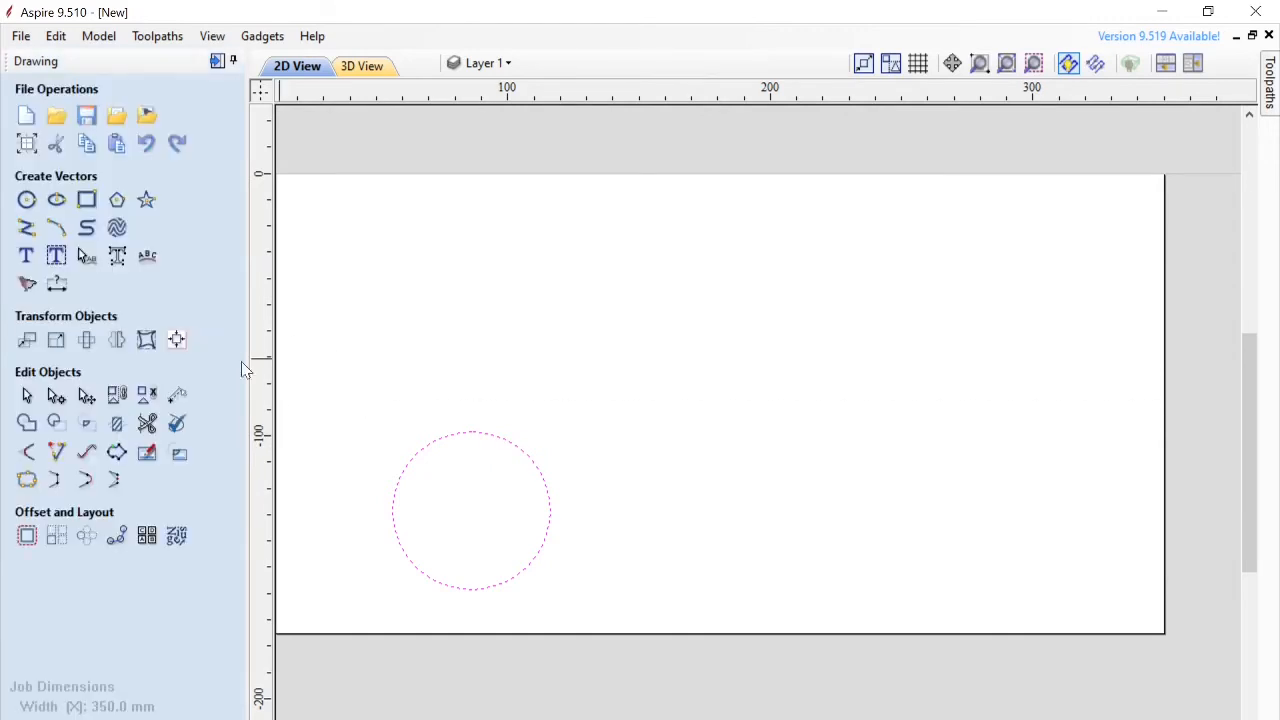
Step: Move the 60 mm circle into the upper-left area of the sheet
left_click(86, 398)
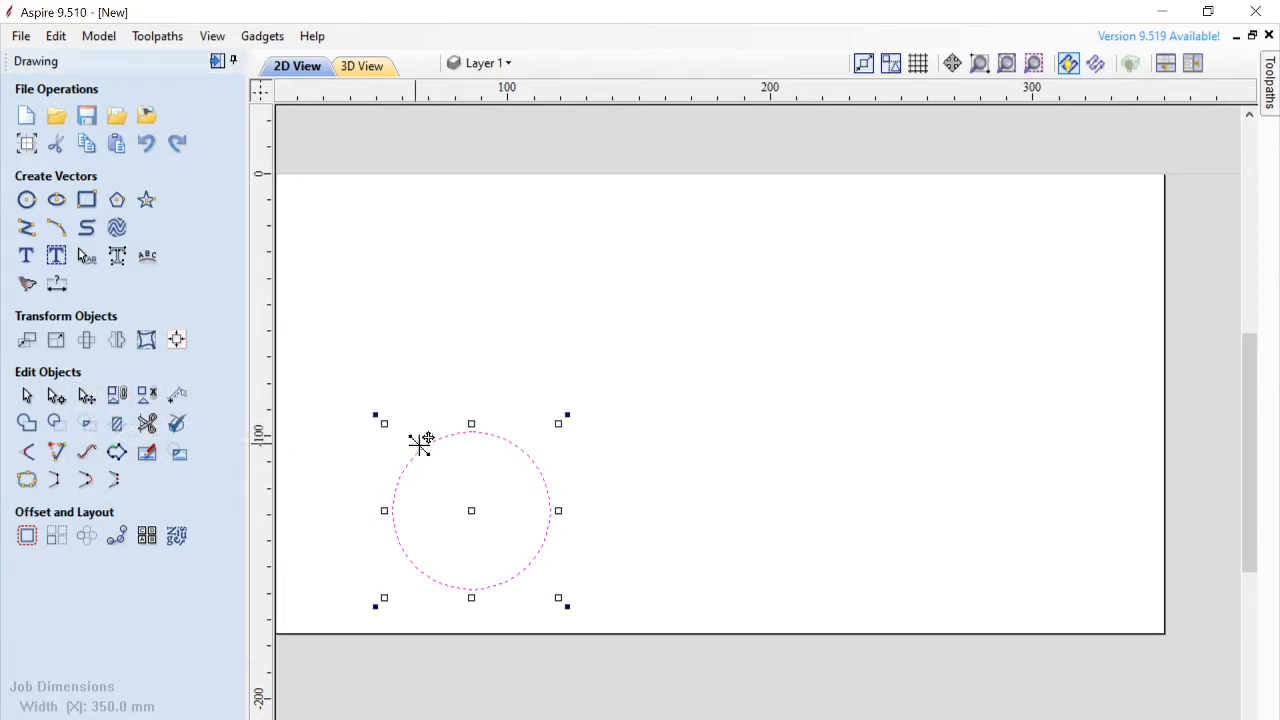
left_click_drag(426, 450, 530, 269)
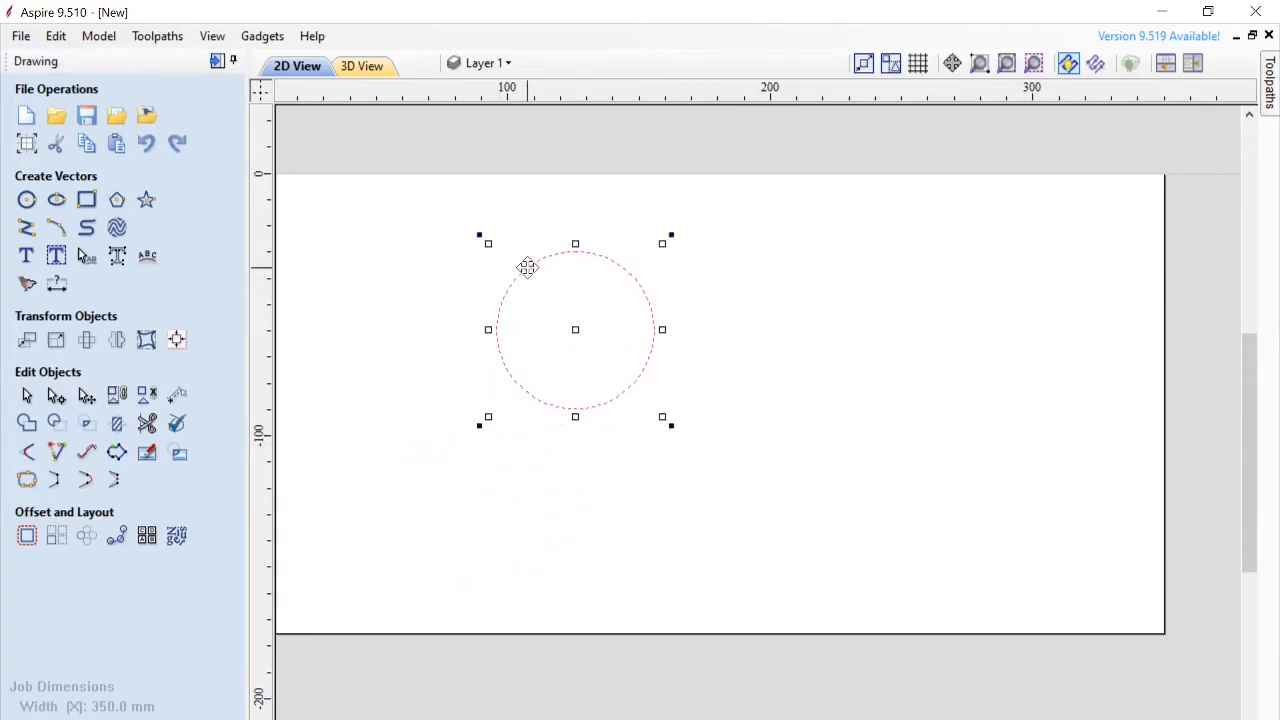
left_click_drag(691, 719, 669, 719)
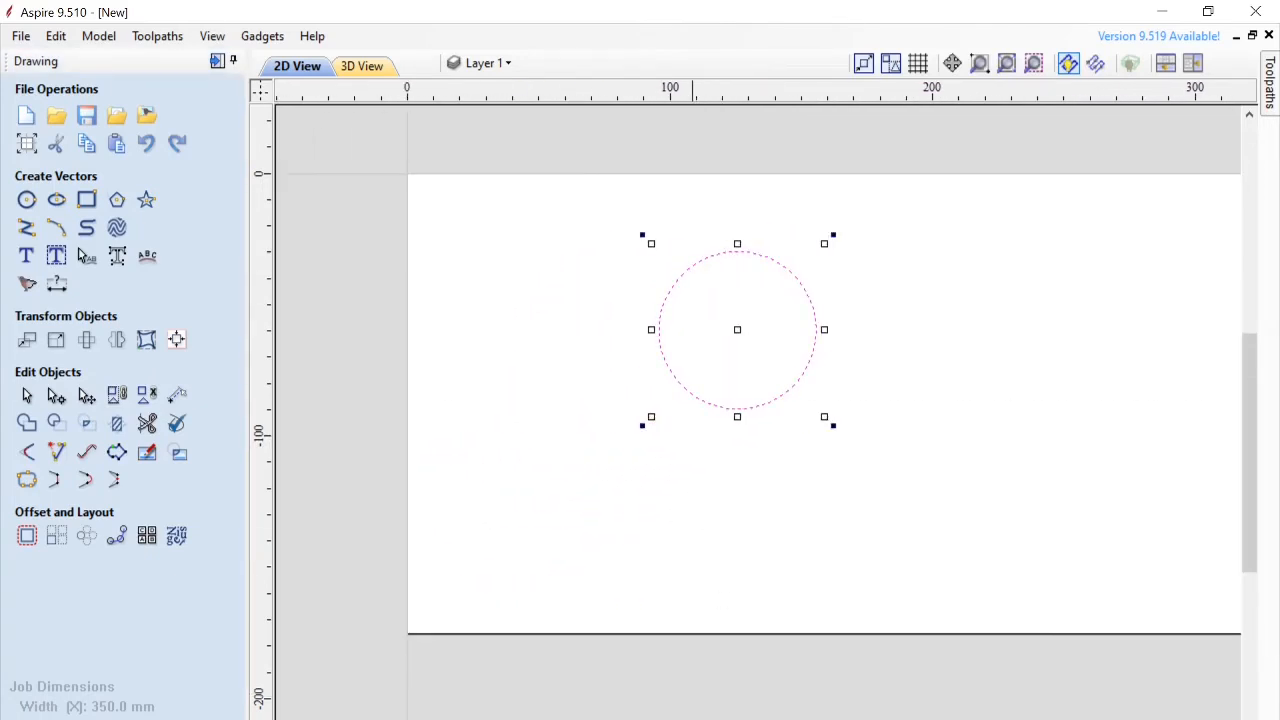
left_click_drag(805, 290, 641, 285)
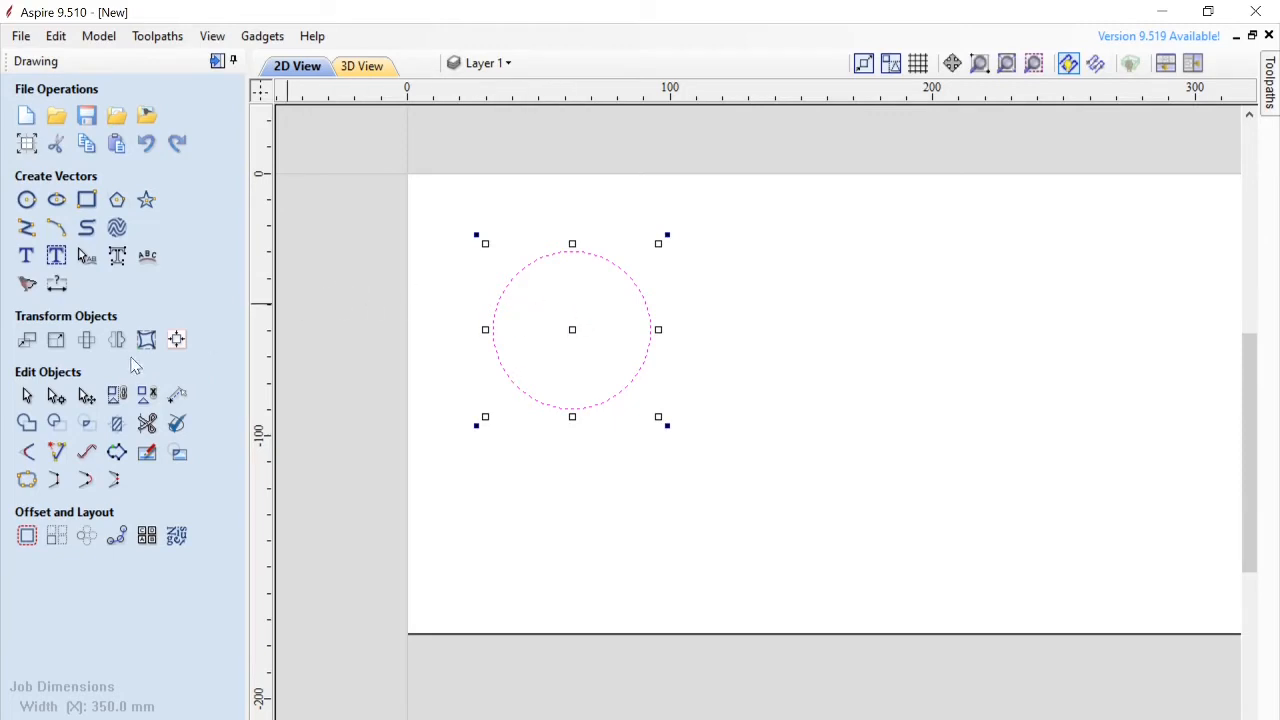
Step: Draw a circle about 8 mm in diameter inside the upper-left part of the 60 mm circle as an eye
left_click(26, 199)
left_click_drag(538, 299, 543, 307)
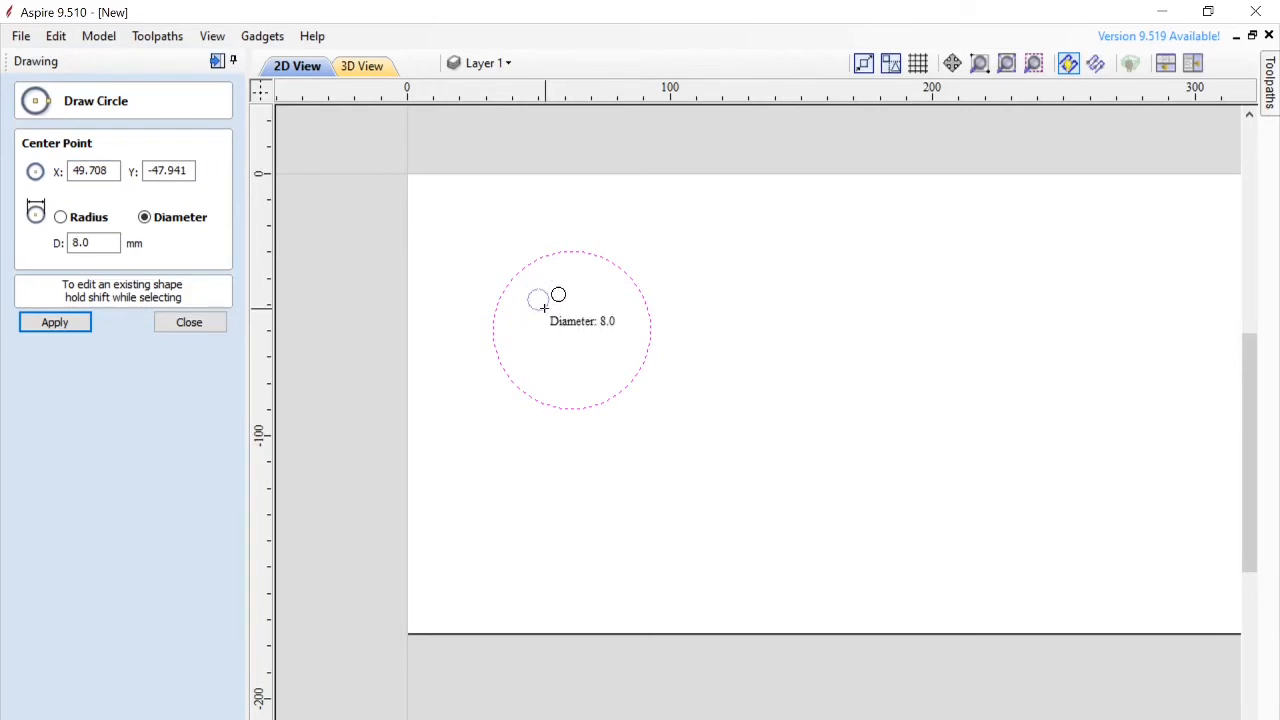
left_click_drag(543, 307, 543, 307)
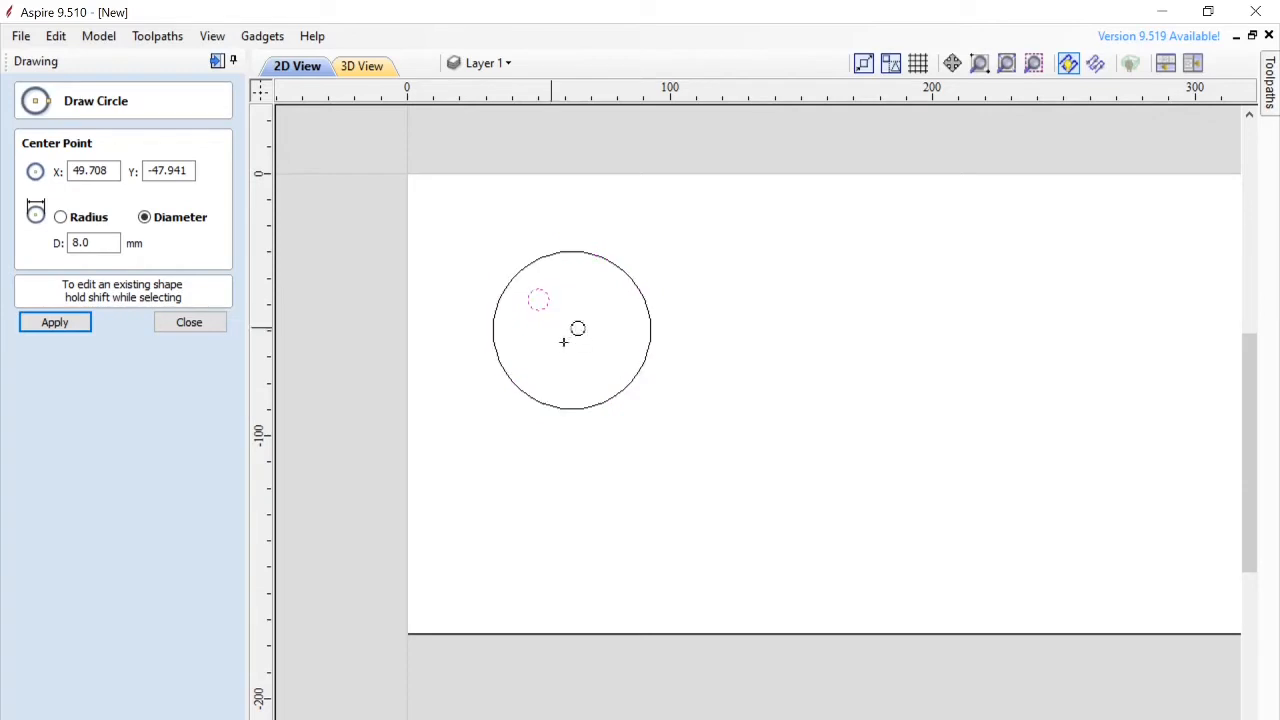
left_click(199, 334)
Step: Copy the small eye circle and place the duplicate level with it in the upper-right part of the large circle
left_click(544, 318)
left_click(547, 311)
right_click(547, 313)
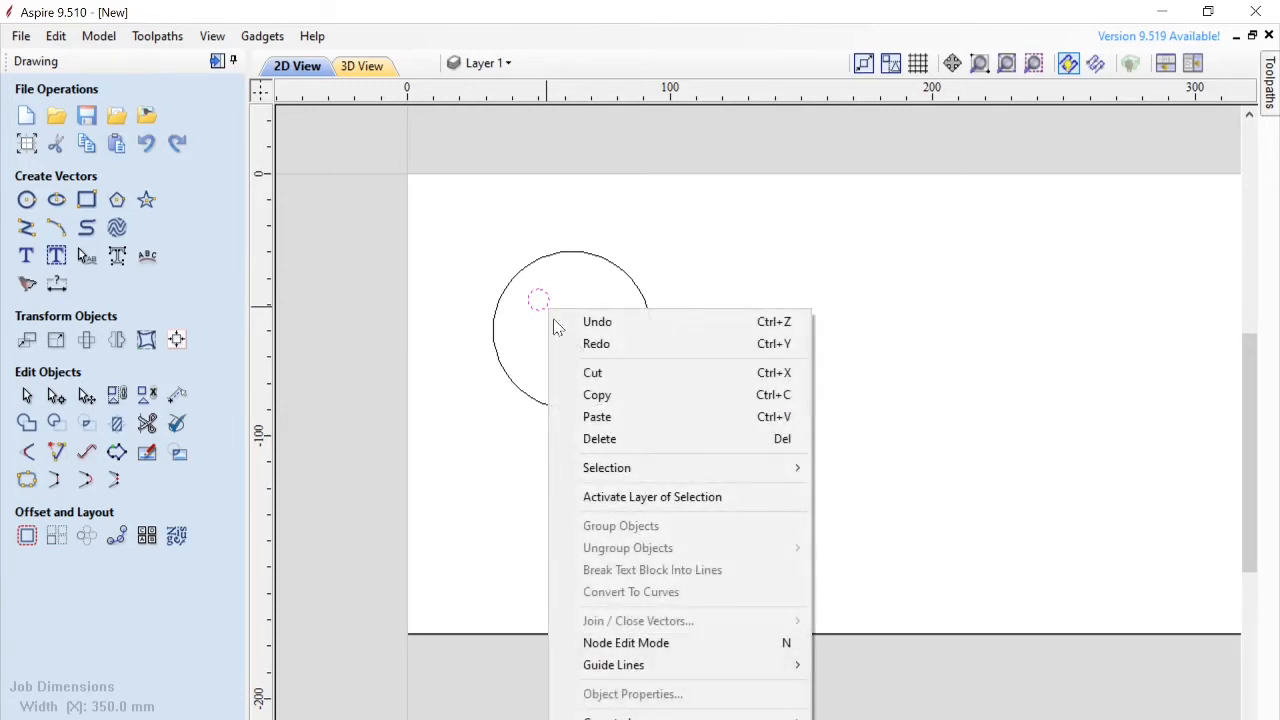
left_click(617, 396)
key("ctrl+v")
left_click_drag(541, 300, 613, 300)
left_click(603, 349)
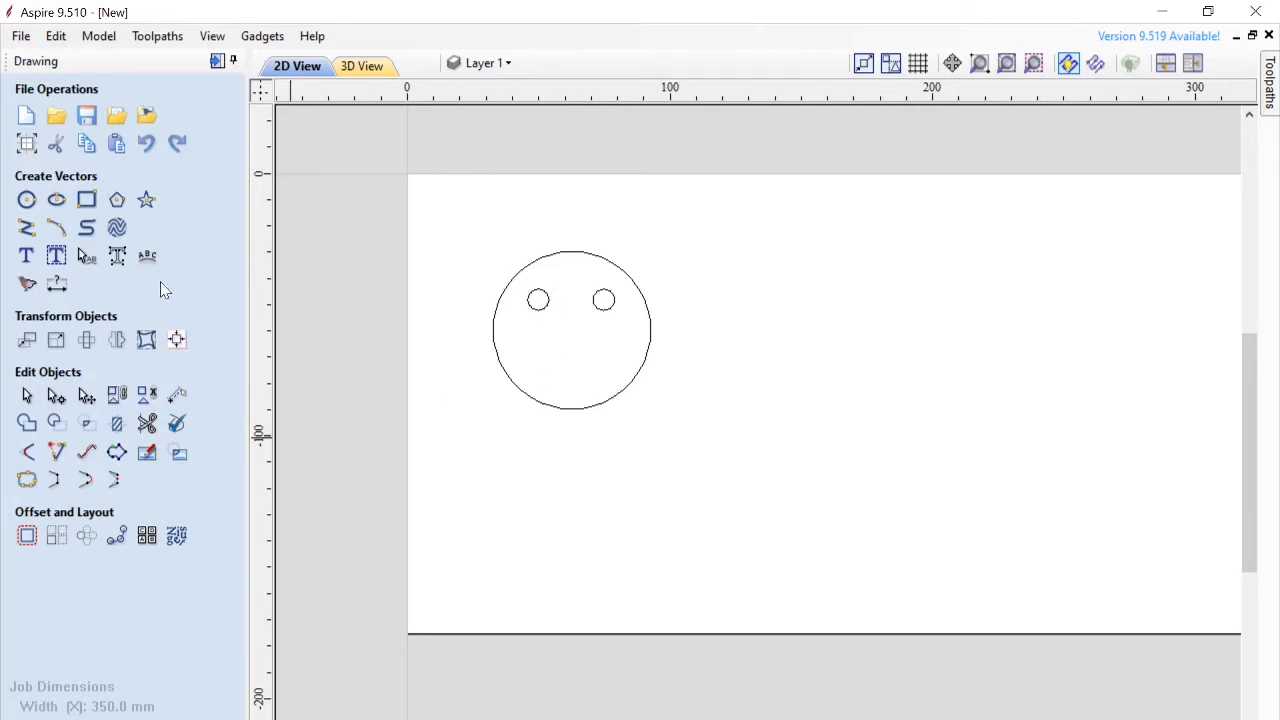
Step: Draw a downturned mouth below the eyes as an arc through three points, with a radius of about 12.8 mm
left_click(56, 228)
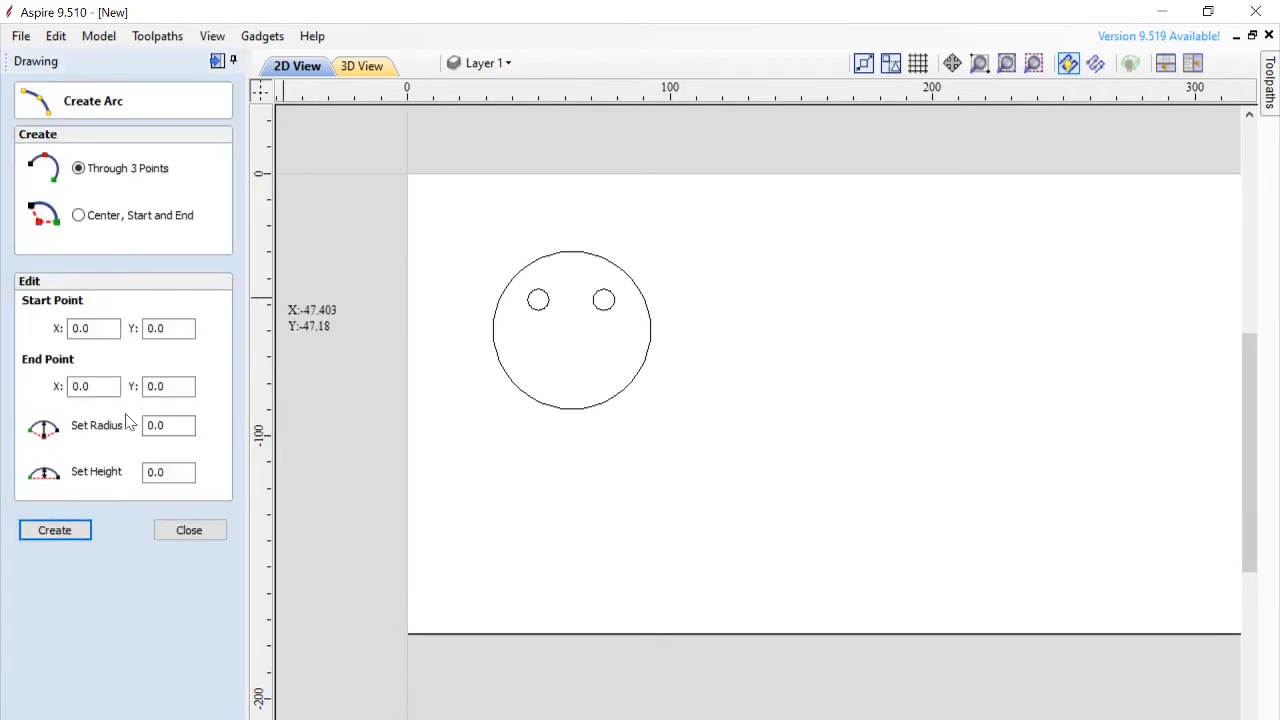
left_click(161, 425)
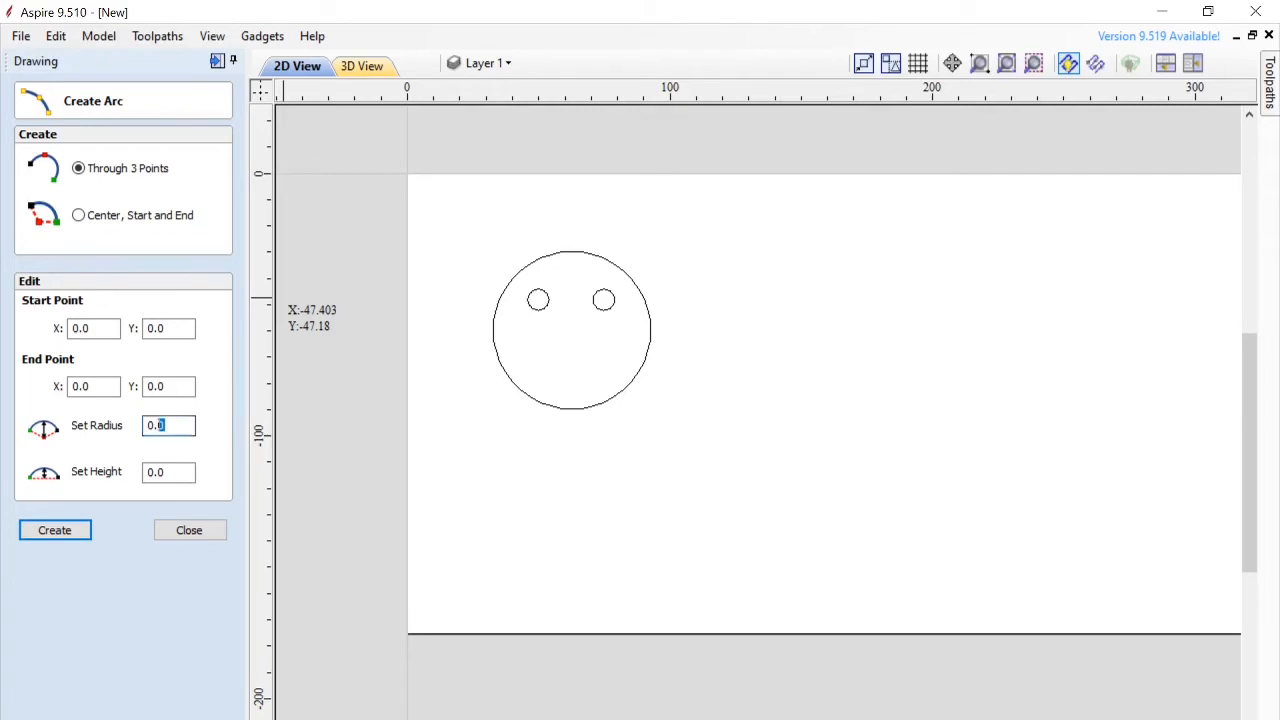
left_click(561, 365)
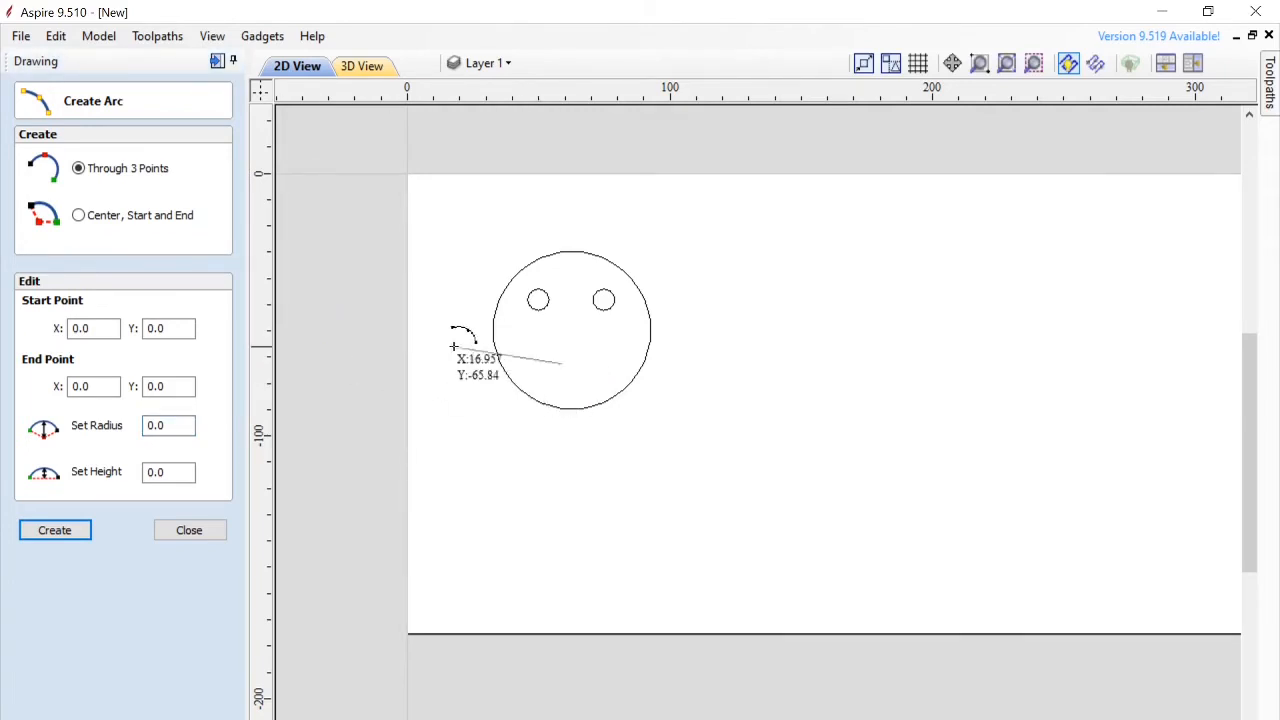
left_click(616, 364)
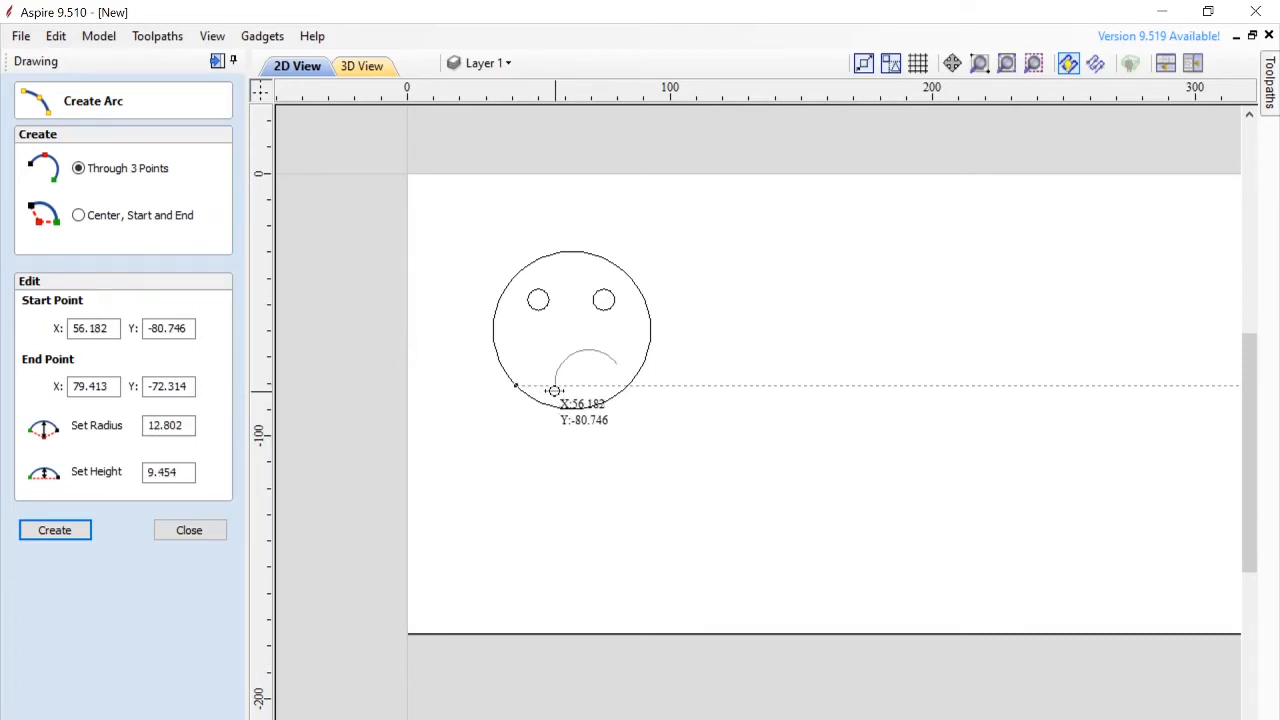
left_click(554, 390)
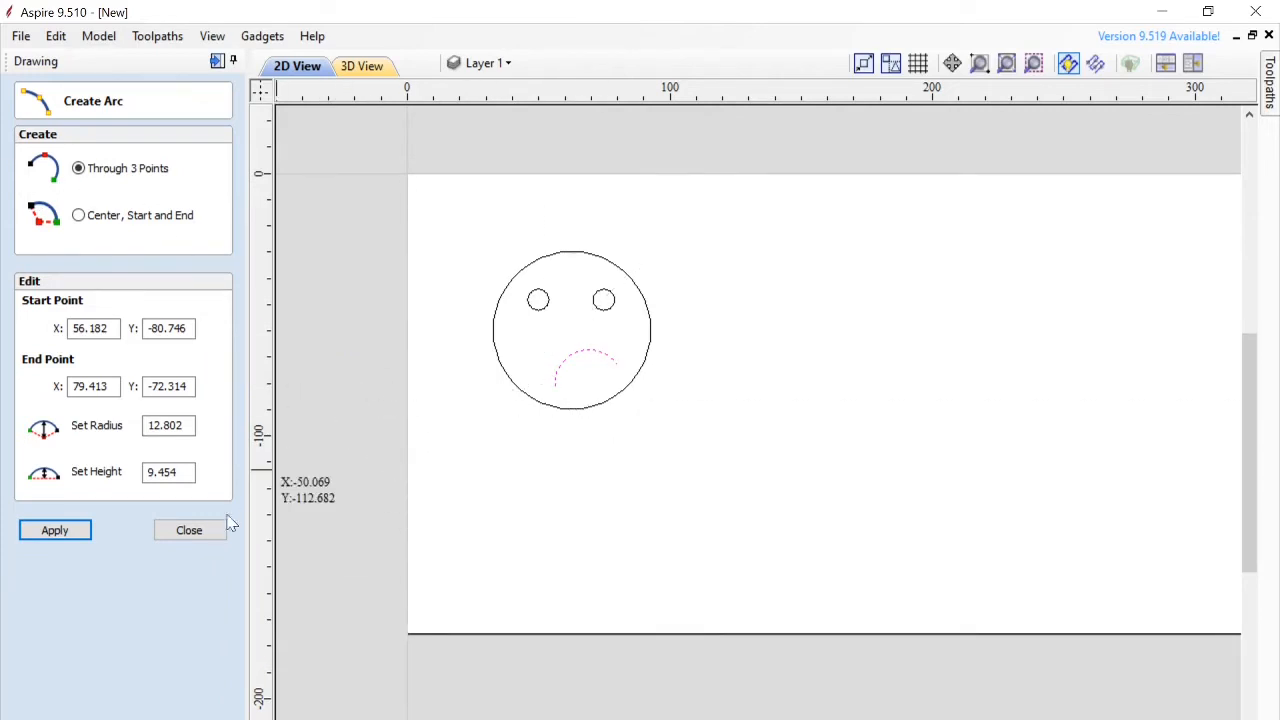
left_click(196, 531)
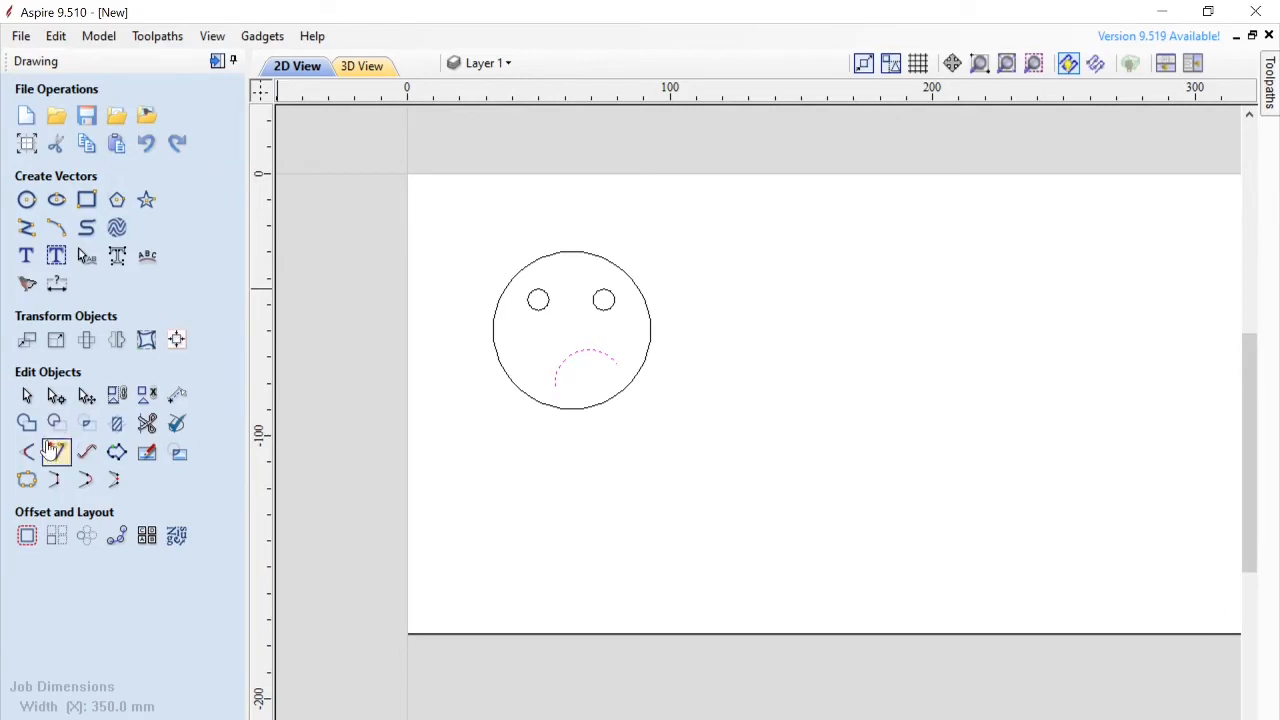
Step: Move the mouth arc up and to the left so it sits centered beneath the two eyes
left_click(86, 396)
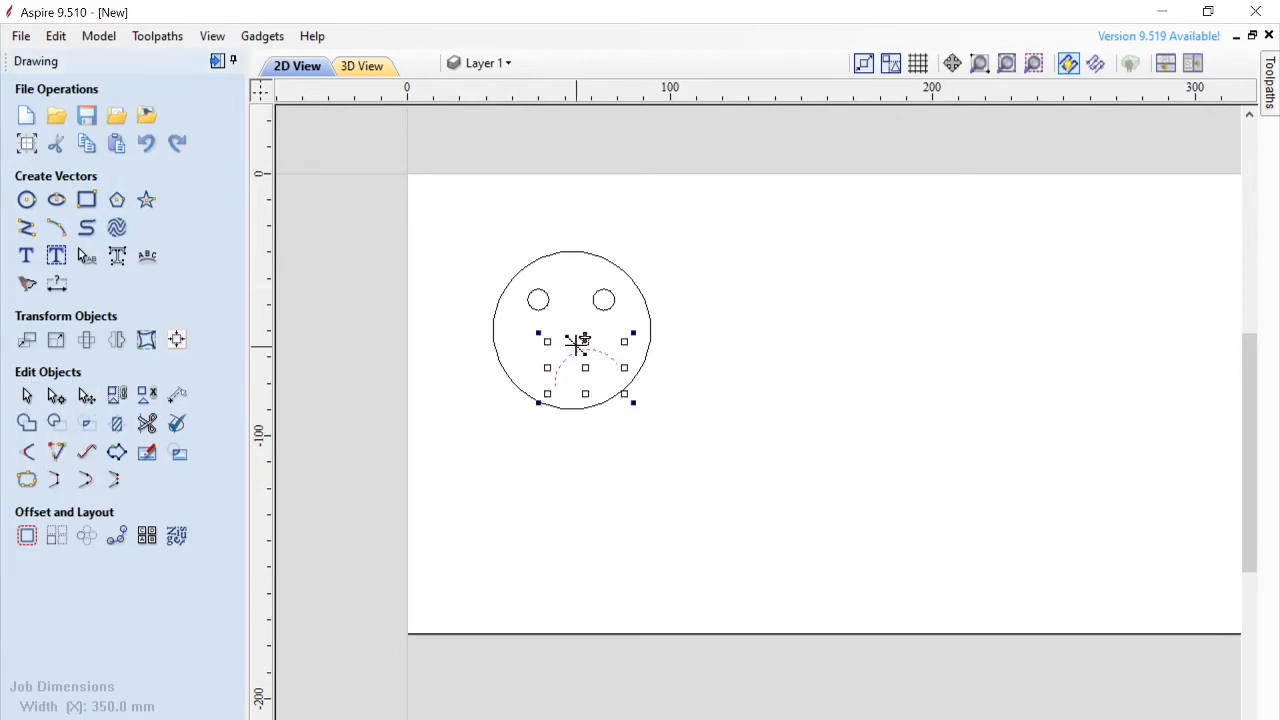
left_click_drag(577, 349, 561, 337)
left_click(561, 337)
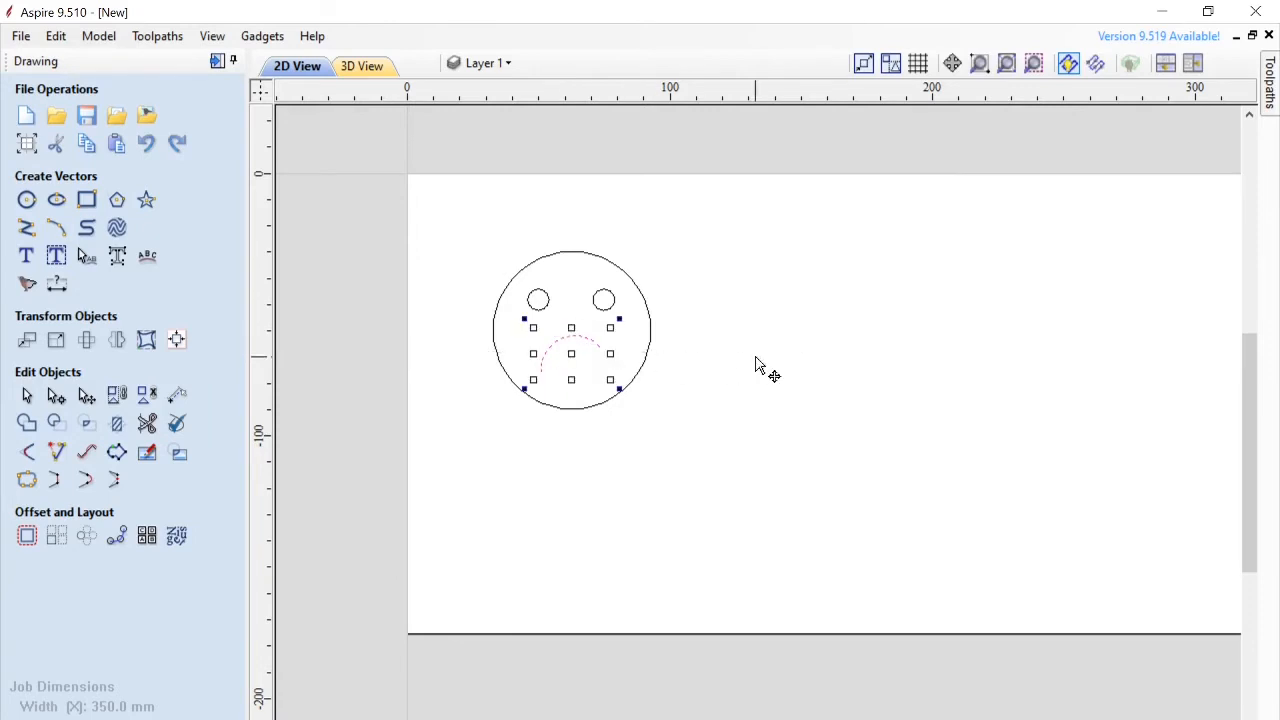
left_click(688, 390)
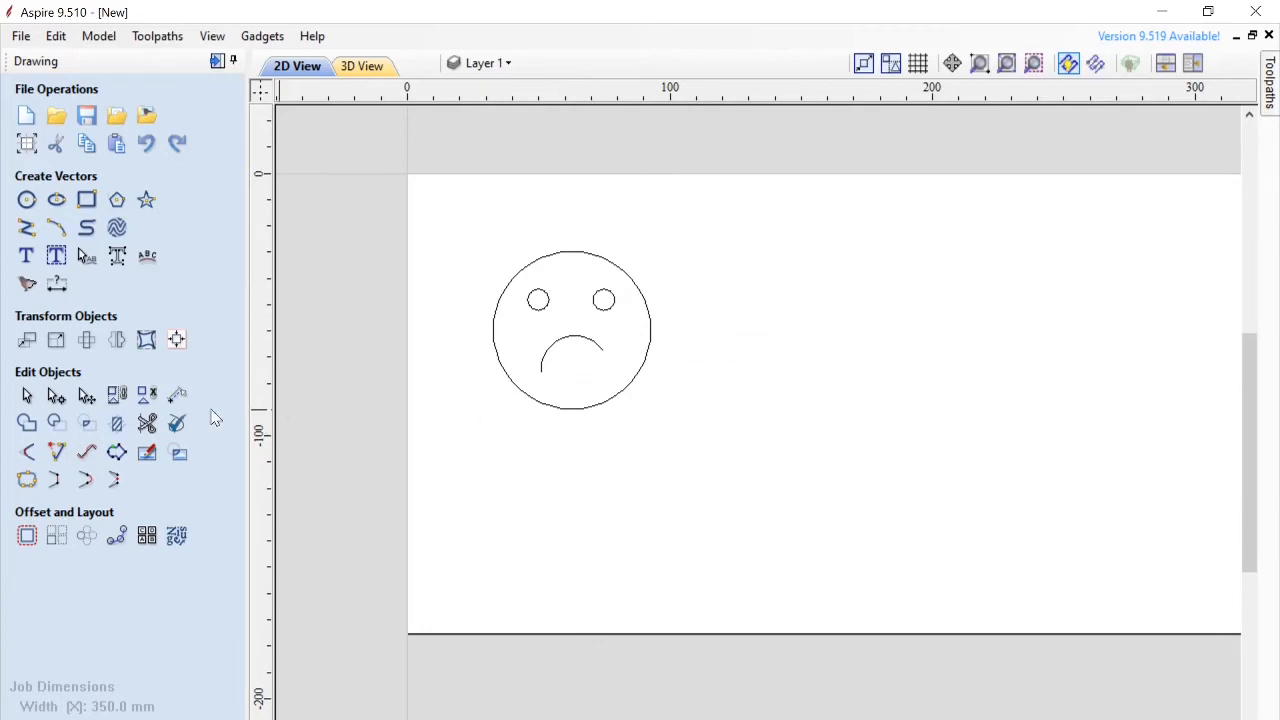
Step: Draw a square-cornered rectangle about 83 x 59 mm to the right of the face and delete the extra overlapping copy
left_click(87, 199)
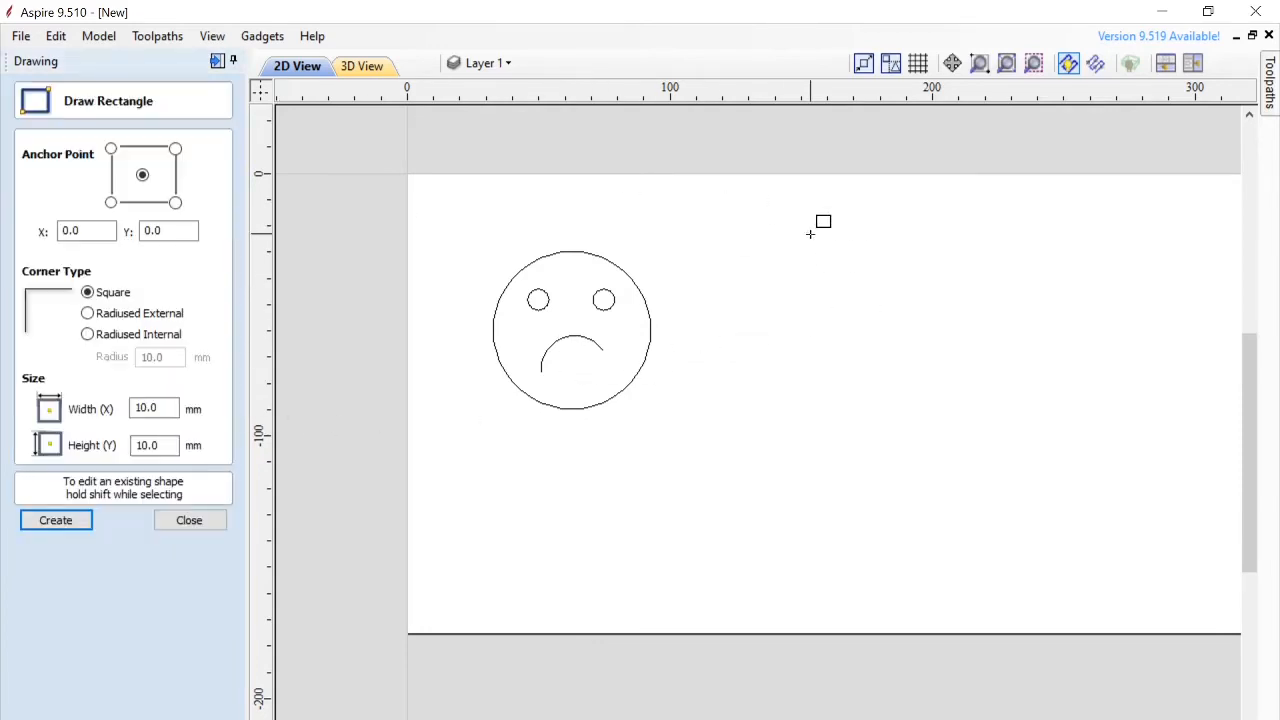
left_click_drag(771, 247, 989, 402)
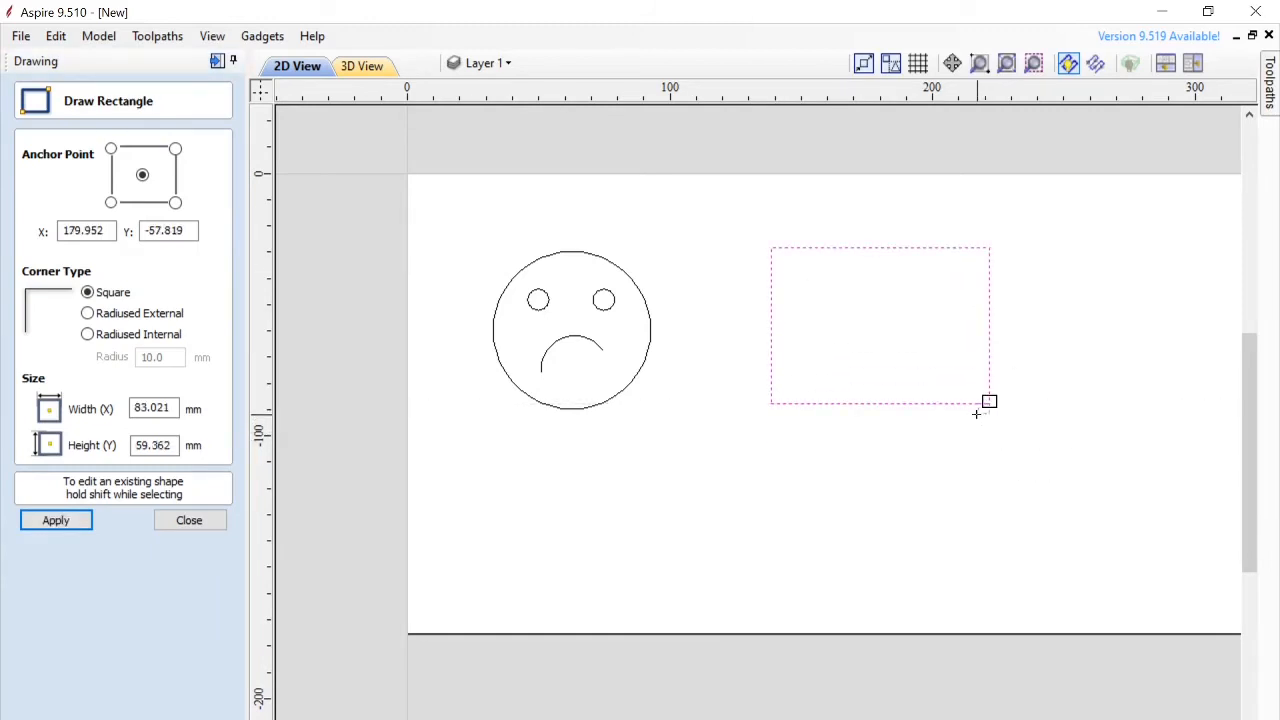
left_click(976, 405)
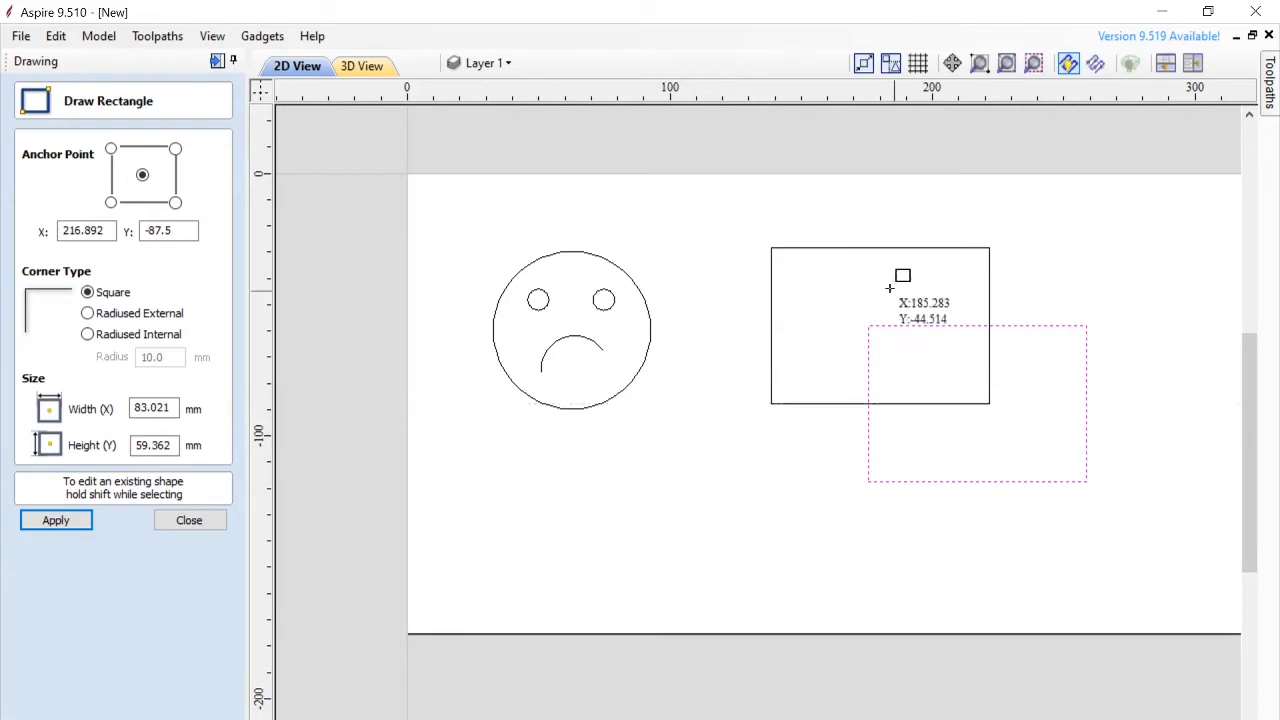
left_click(168, 528)
left_click(704, 506)
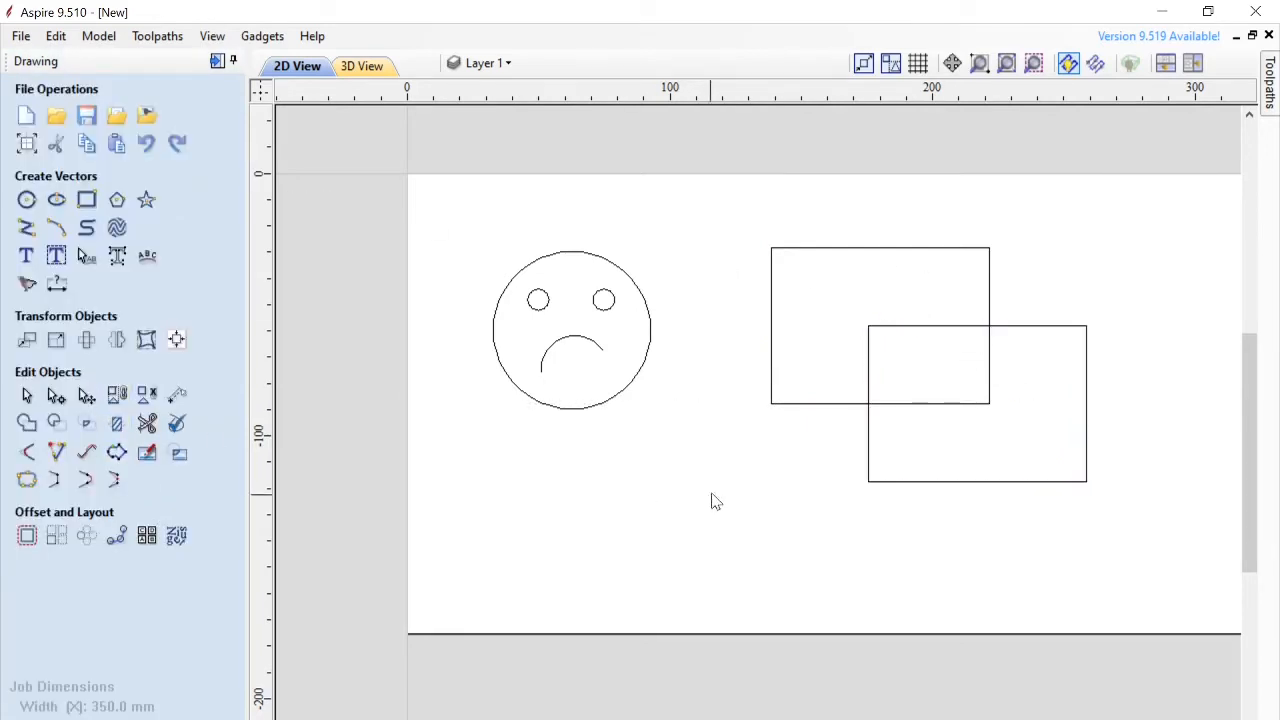
left_click(869, 464)
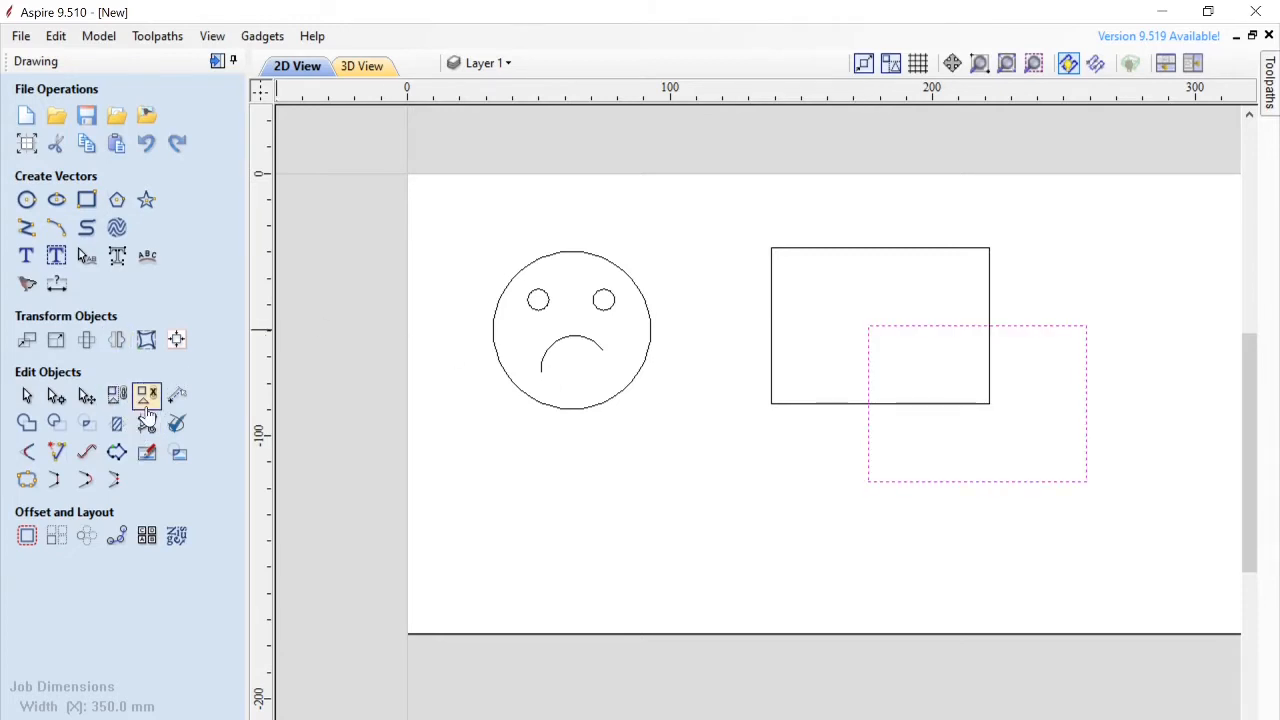
key("Delete")
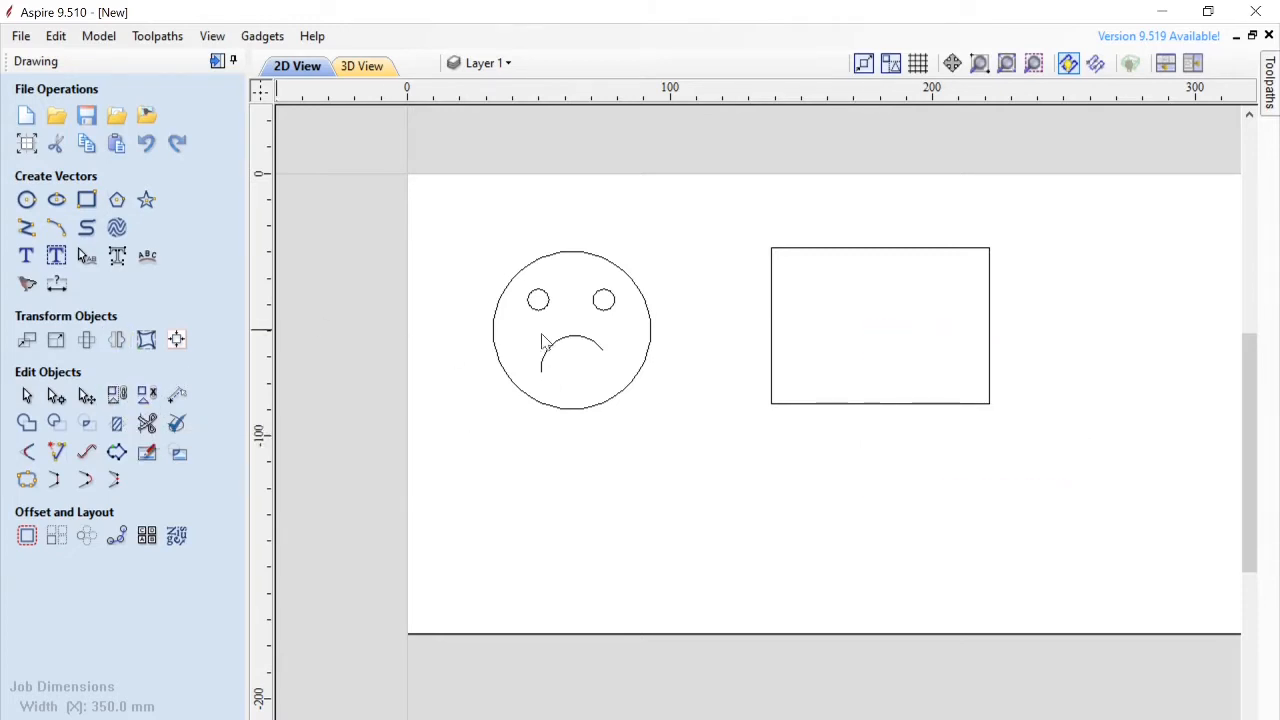
Step: Move the rectangle slightly left, closer to the face
left_click(931, 248)
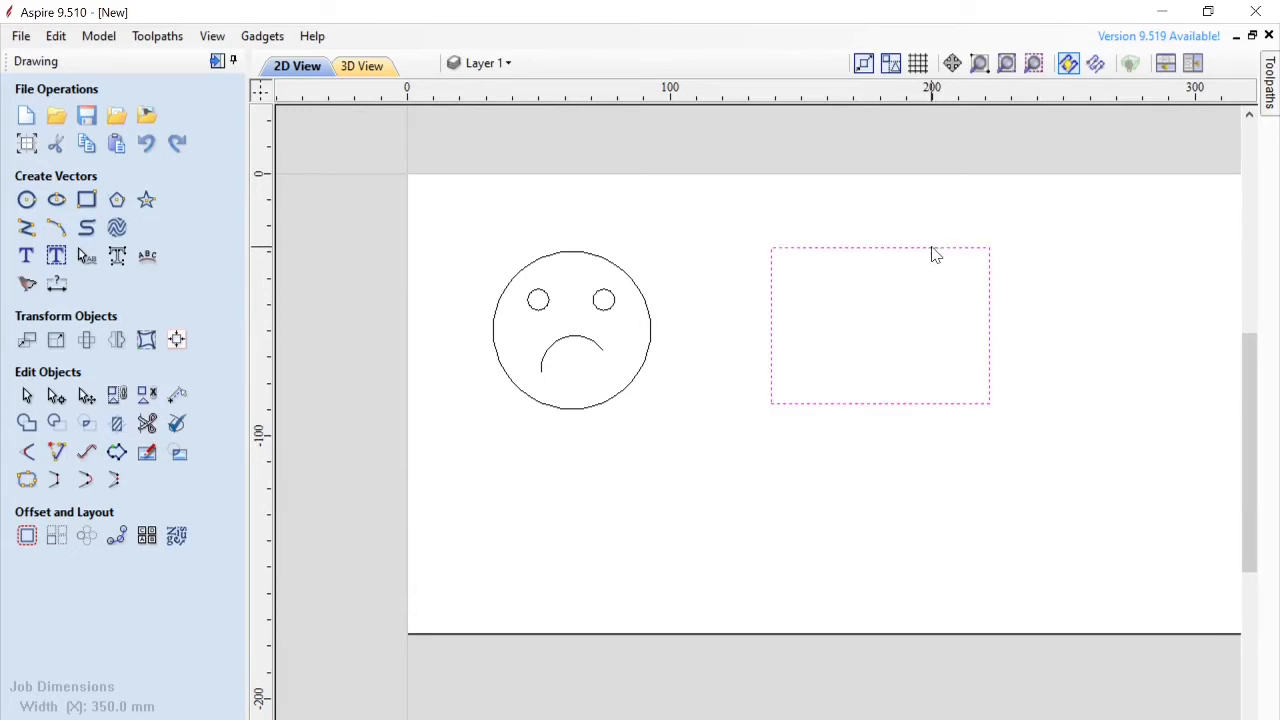
left_click(874, 253)
left_click(760, 283)
left_click(97, 398)
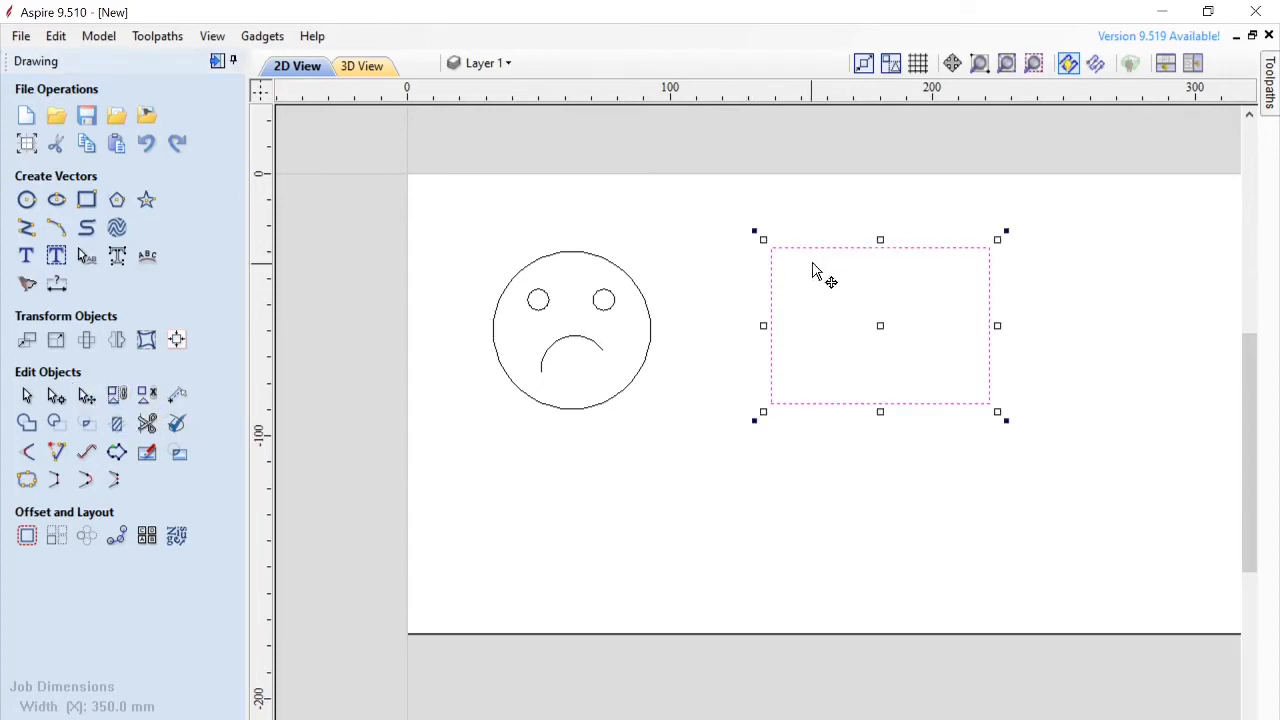
left_click_drag(840, 246, 811, 255)
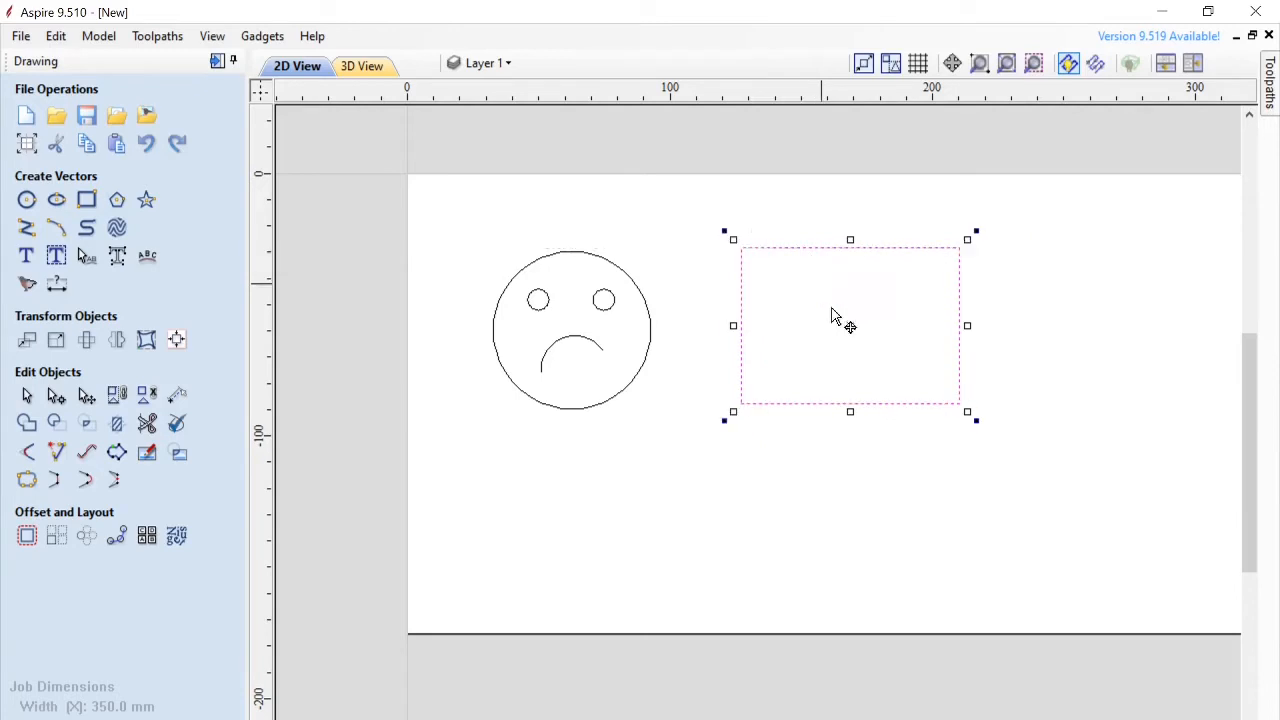
left_click(846, 474)
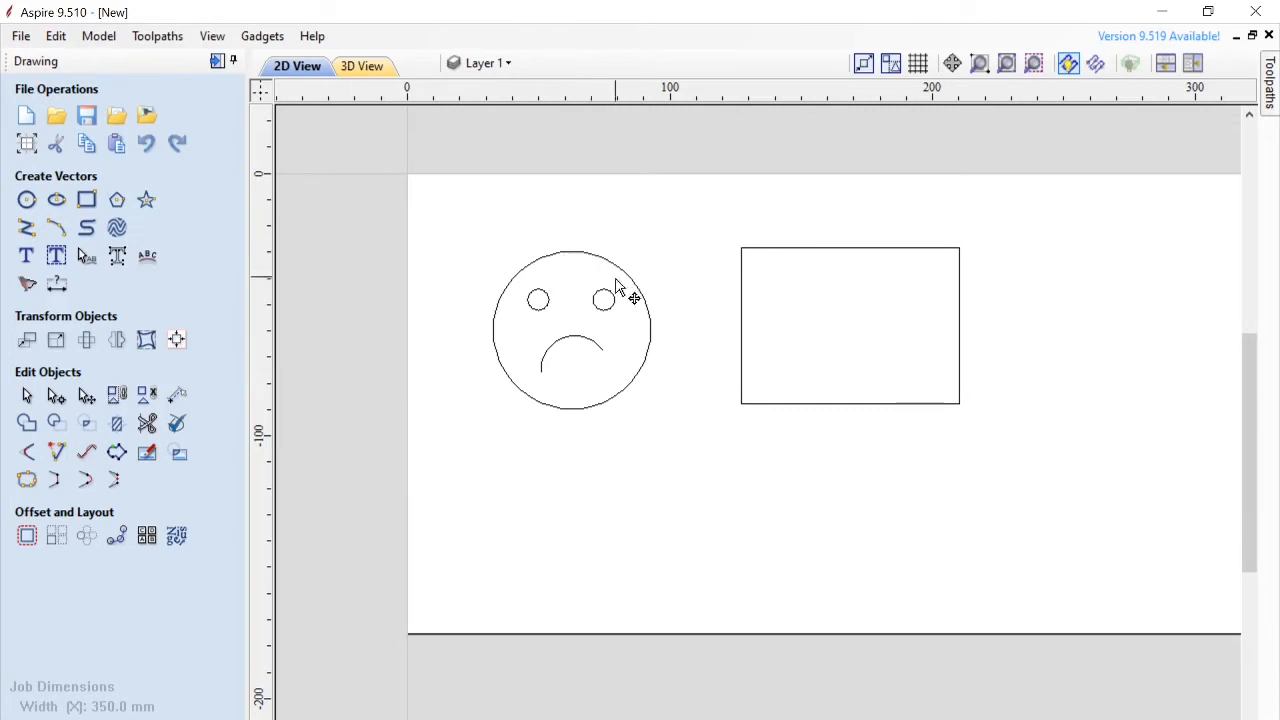
Step: Enlarge both eye circles inside the face
left_click(538, 312)
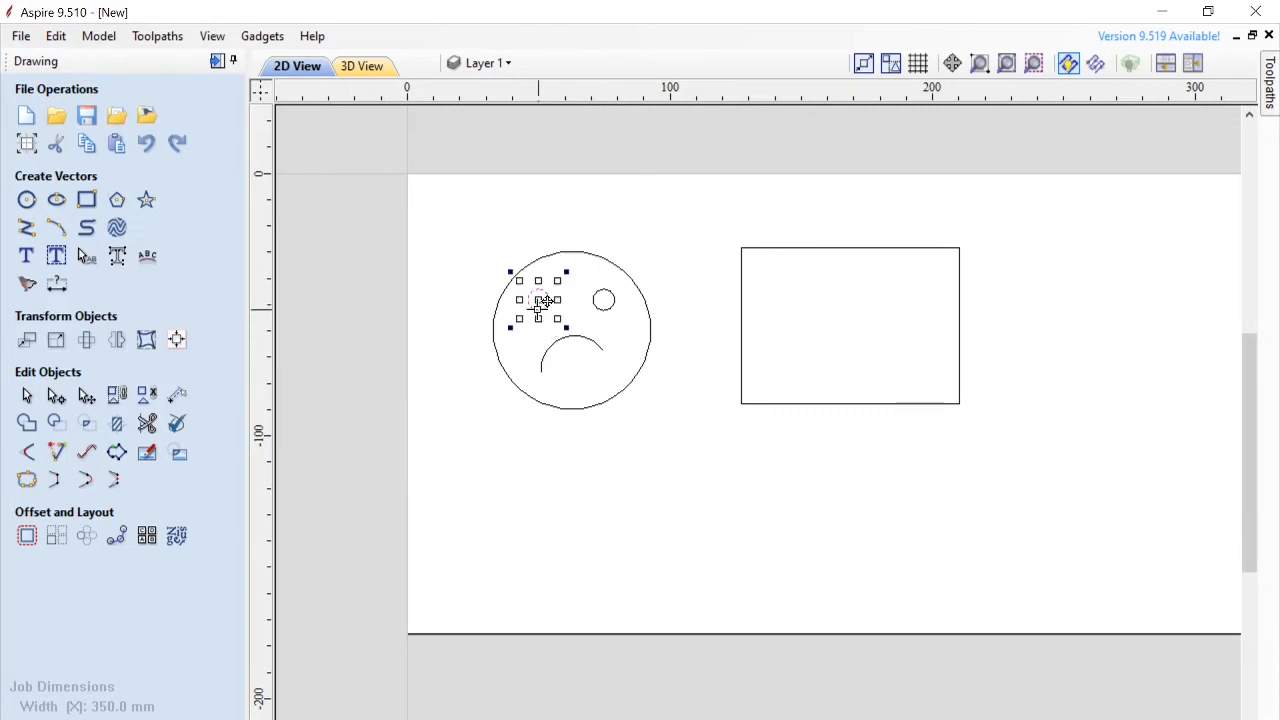
left_click_drag(558, 318, 638, 348)
left_click(613, 310)
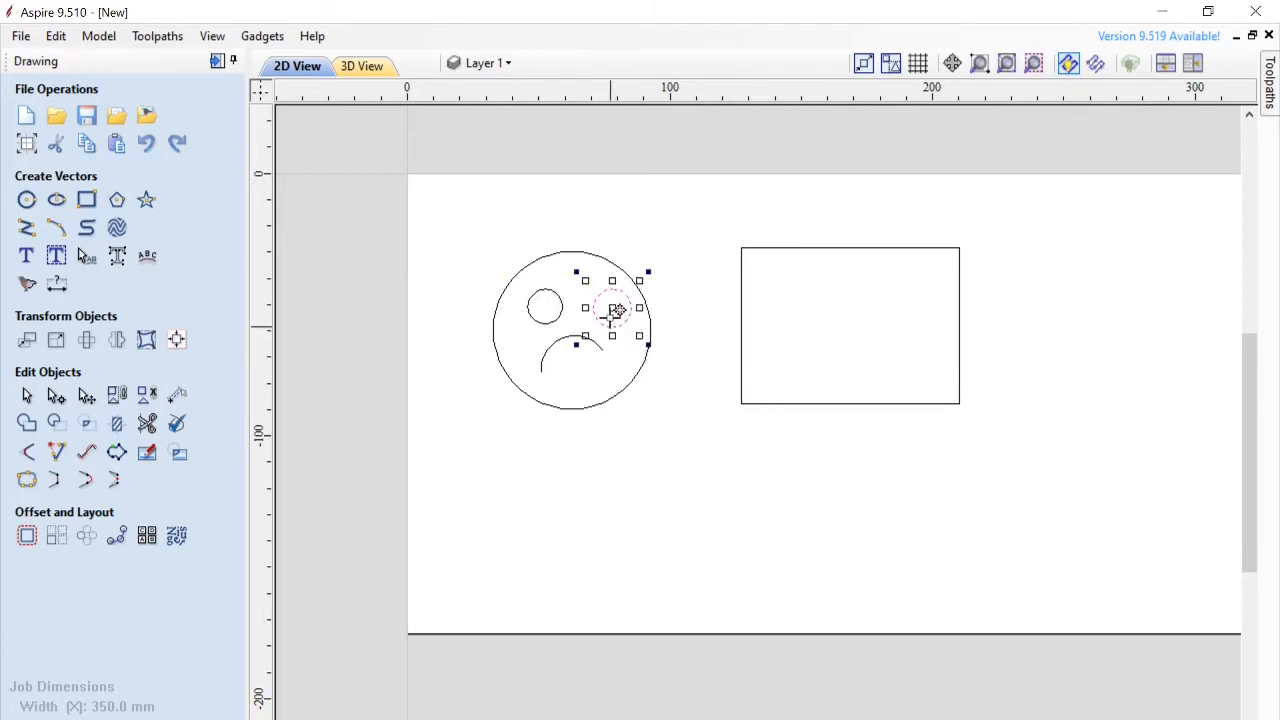
left_click(643, 246)
Step: Move the mouth arc slightly down and to the right, clear of the eyes
left_click(558, 341)
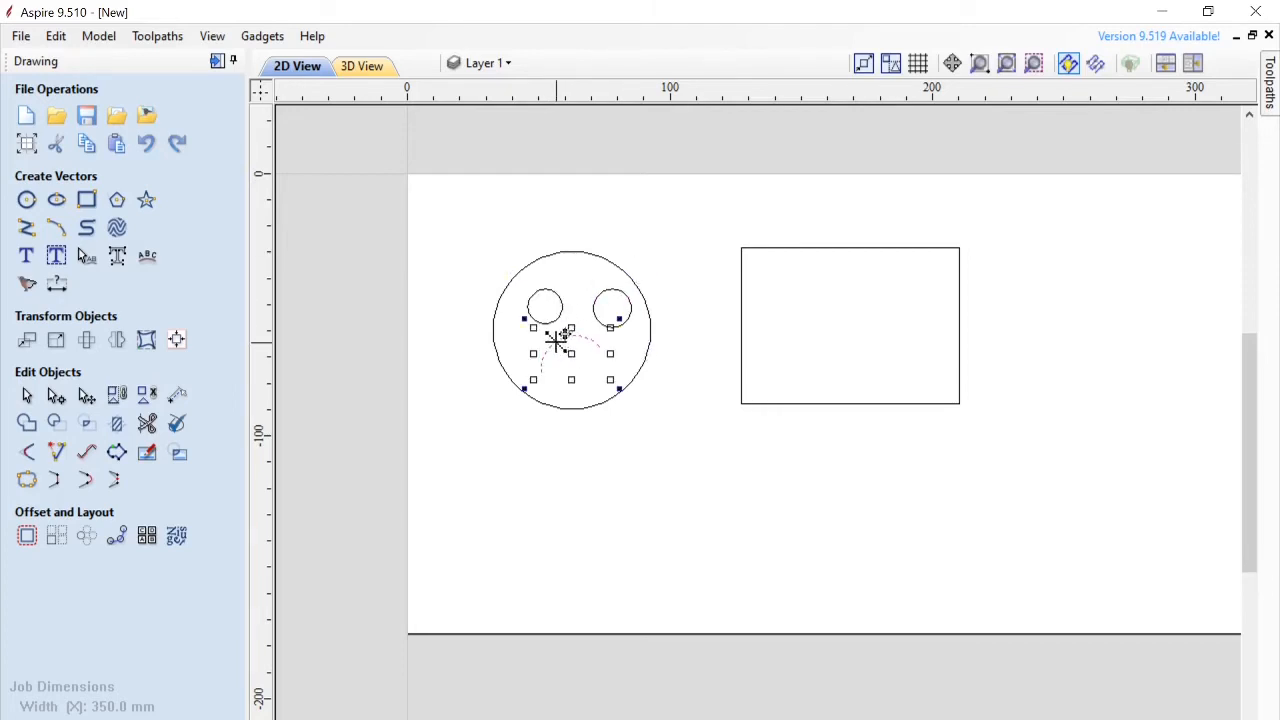
left_click_drag(555, 343, 575, 360)
left_click(659, 262)
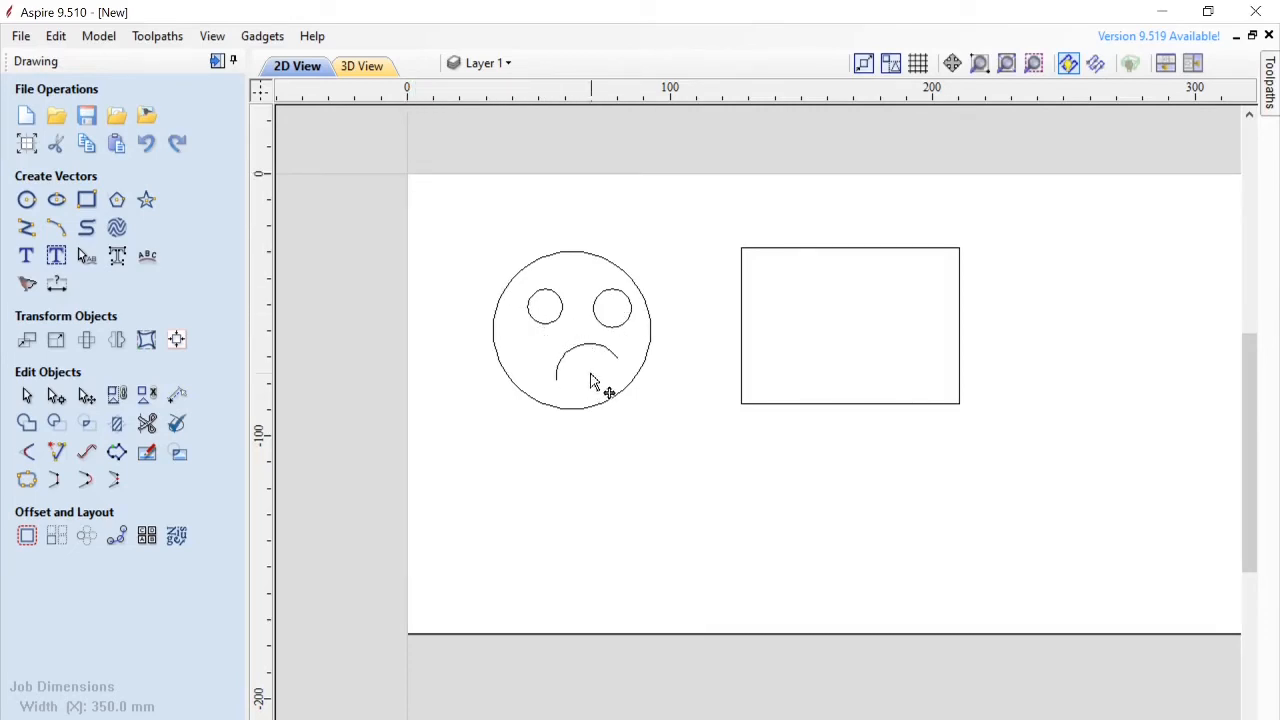
Step: Group all the face vectors and move the group toward the sheet's upper-left corner
left_click_drag(458, 238, 671, 466)
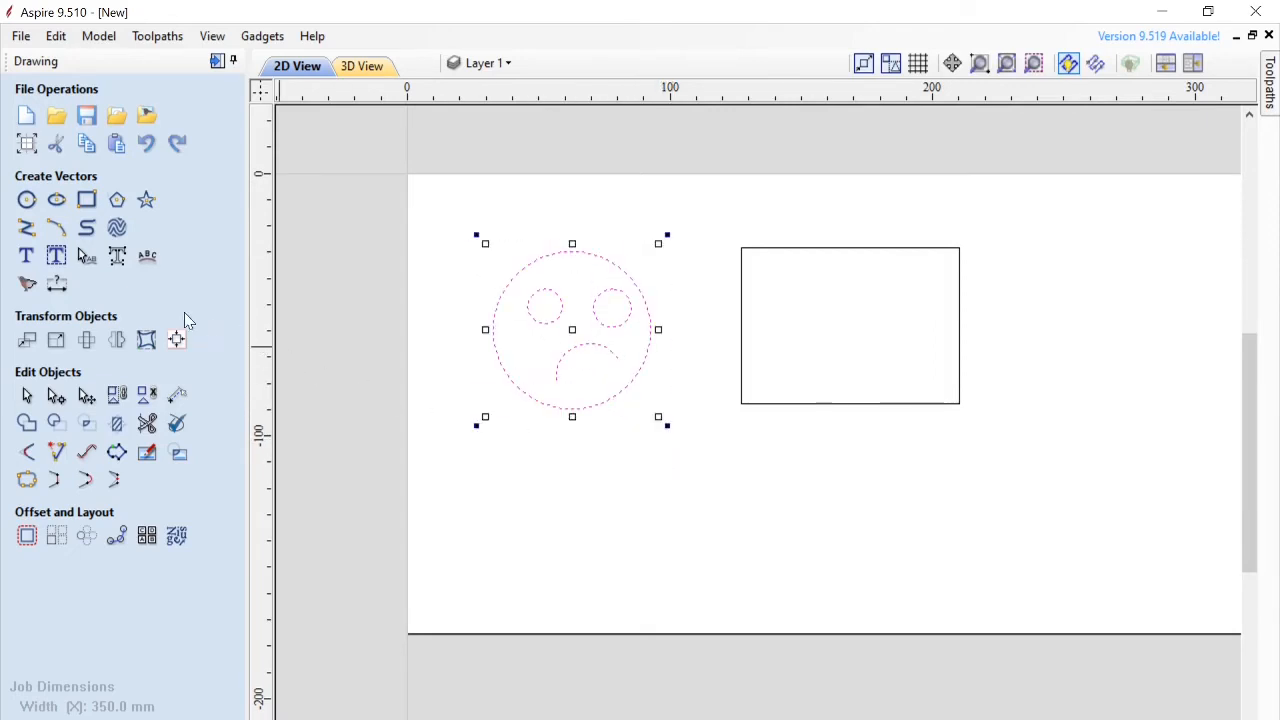
left_click(116, 396)
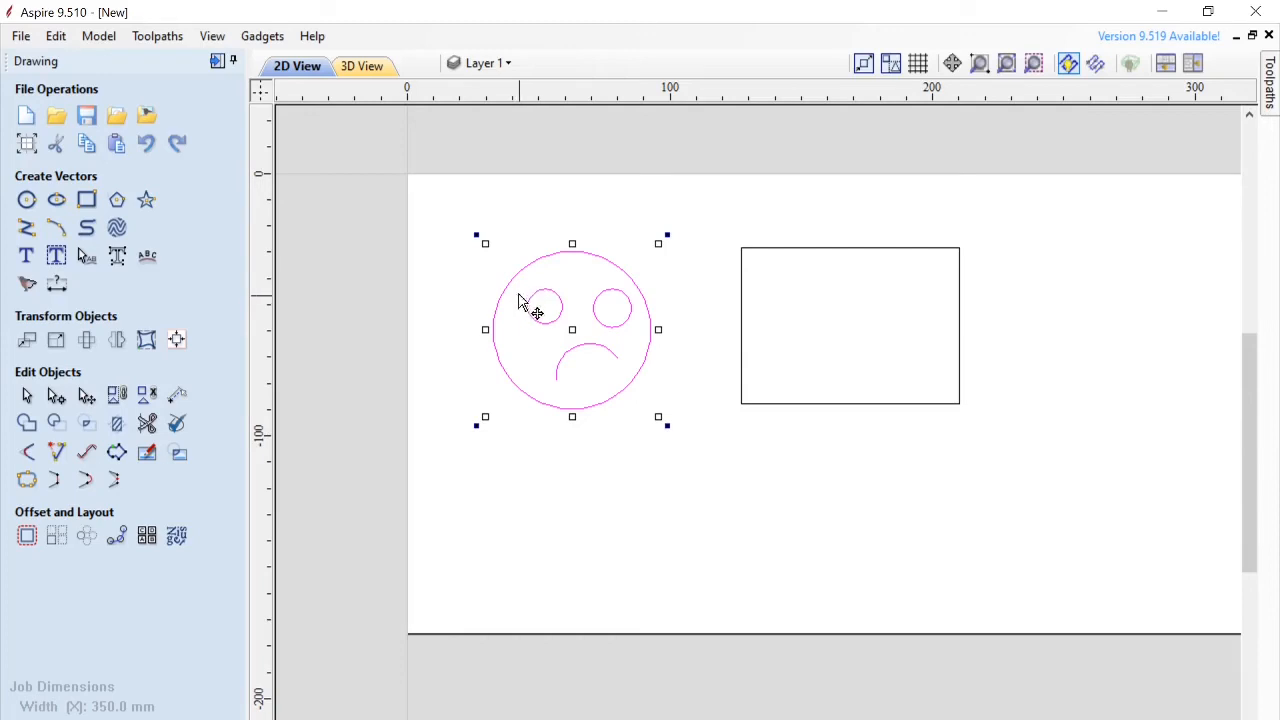
left_click_drag(514, 274, 461, 221)
left_click(661, 237)
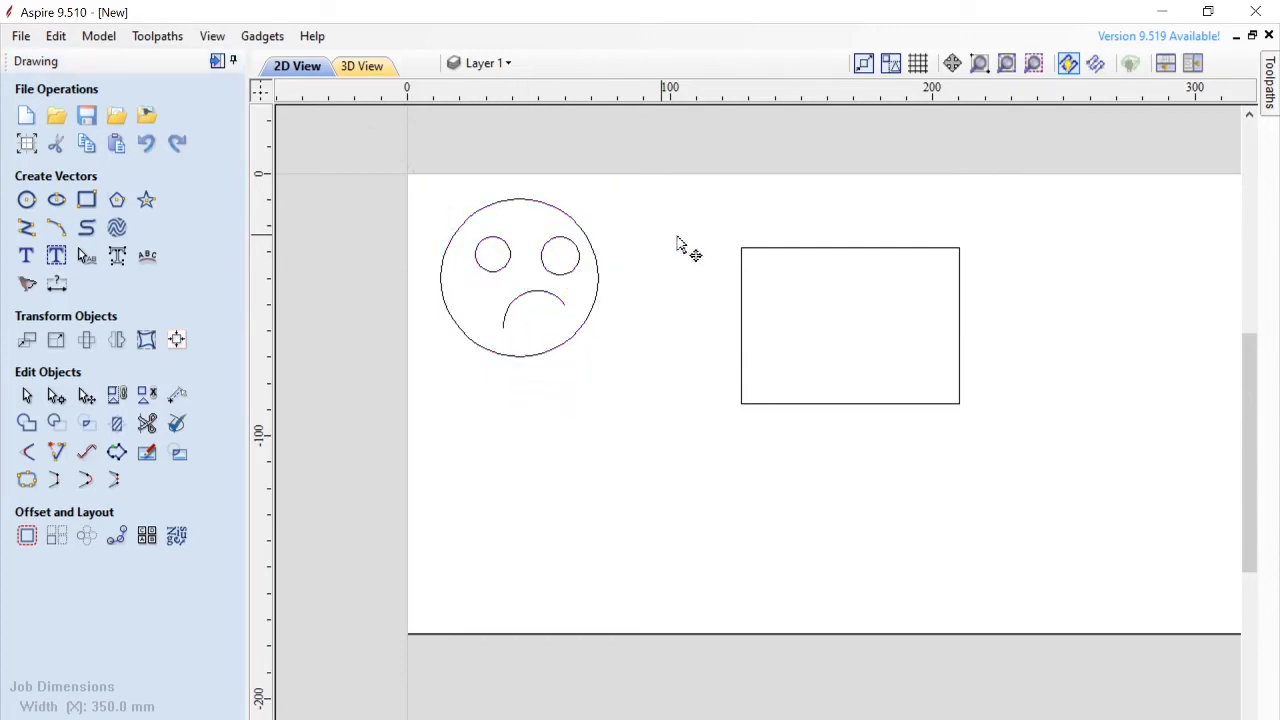
Step: Move the rectangle up and left so it sits directly beside the face near the sheet's top edge
left_click(768, 249)
left_click_drag(768, 249, 657, 194)
left_click(925, 237)
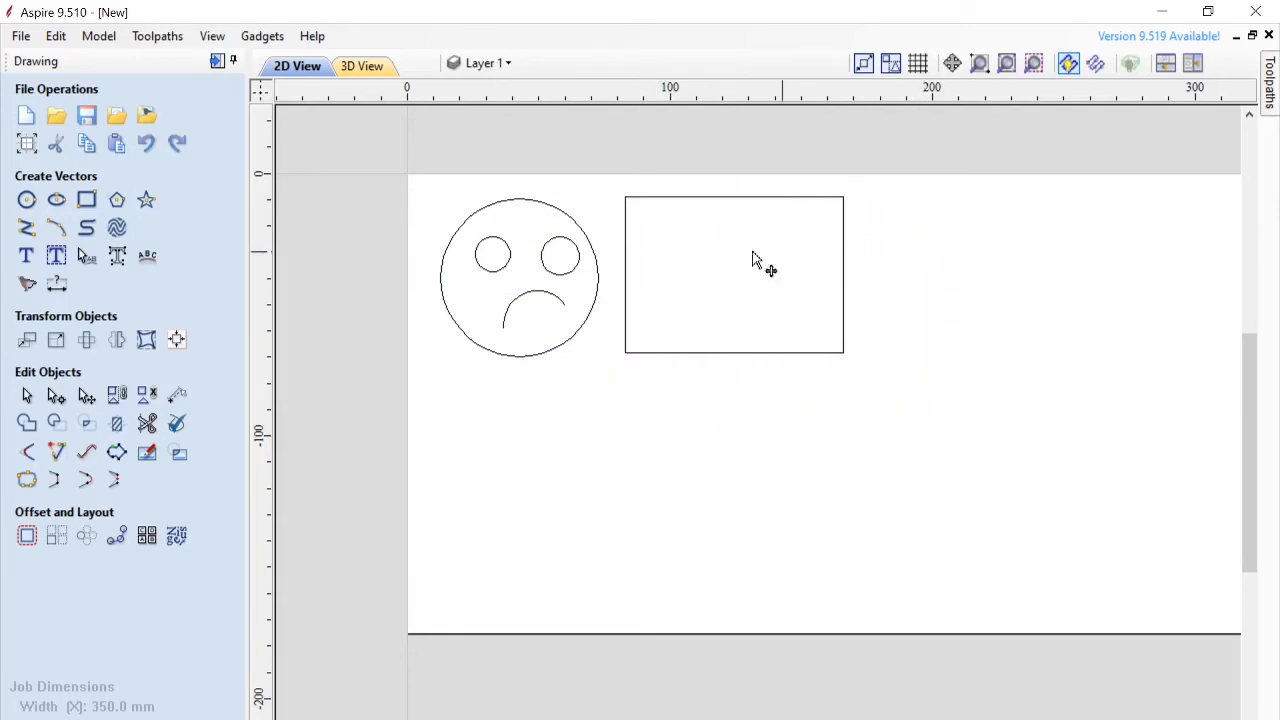
Step: Ungroup the face back into separate vectors
left_click(574, 240)
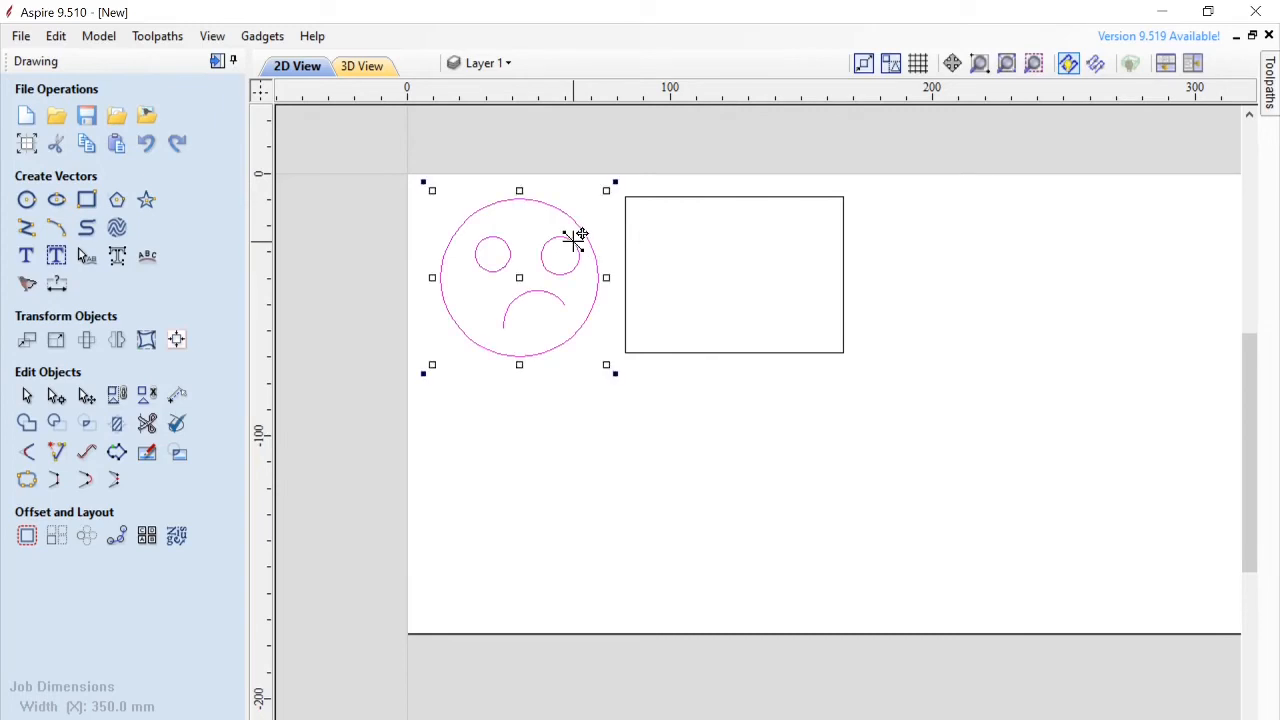
left_click(145, 396)
left_click(594, 449)
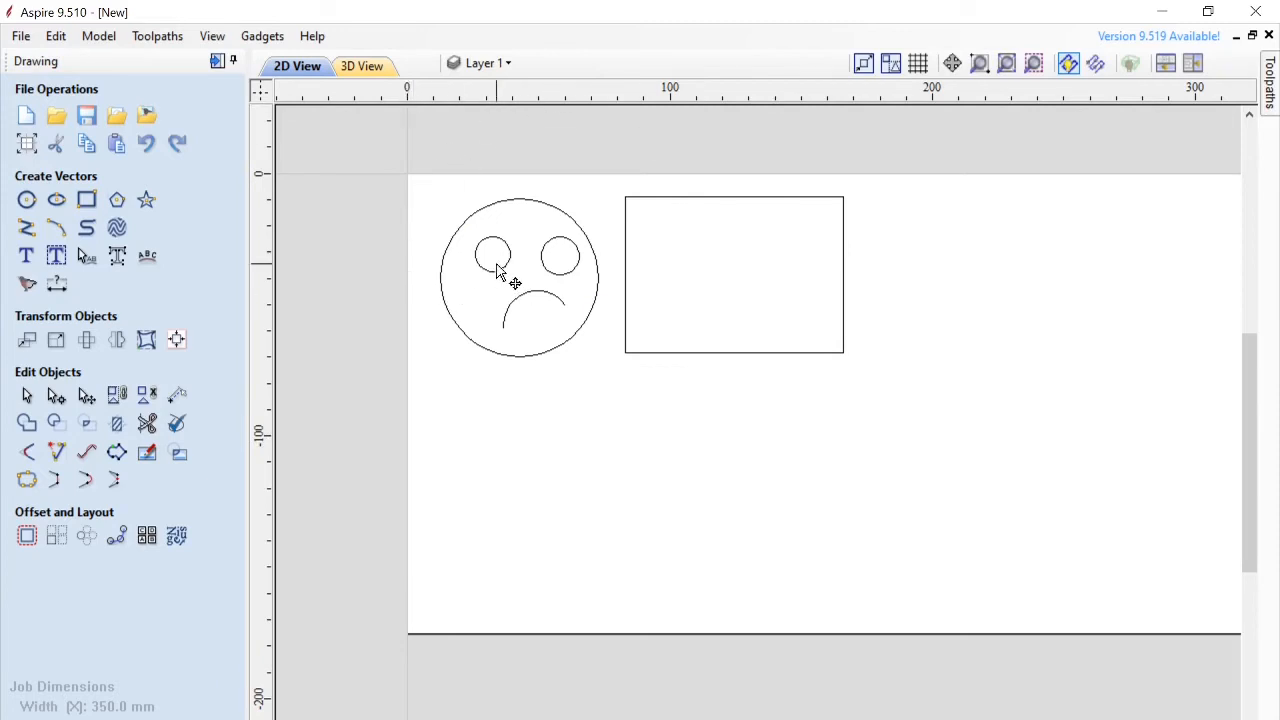
left_click(1269, 102)
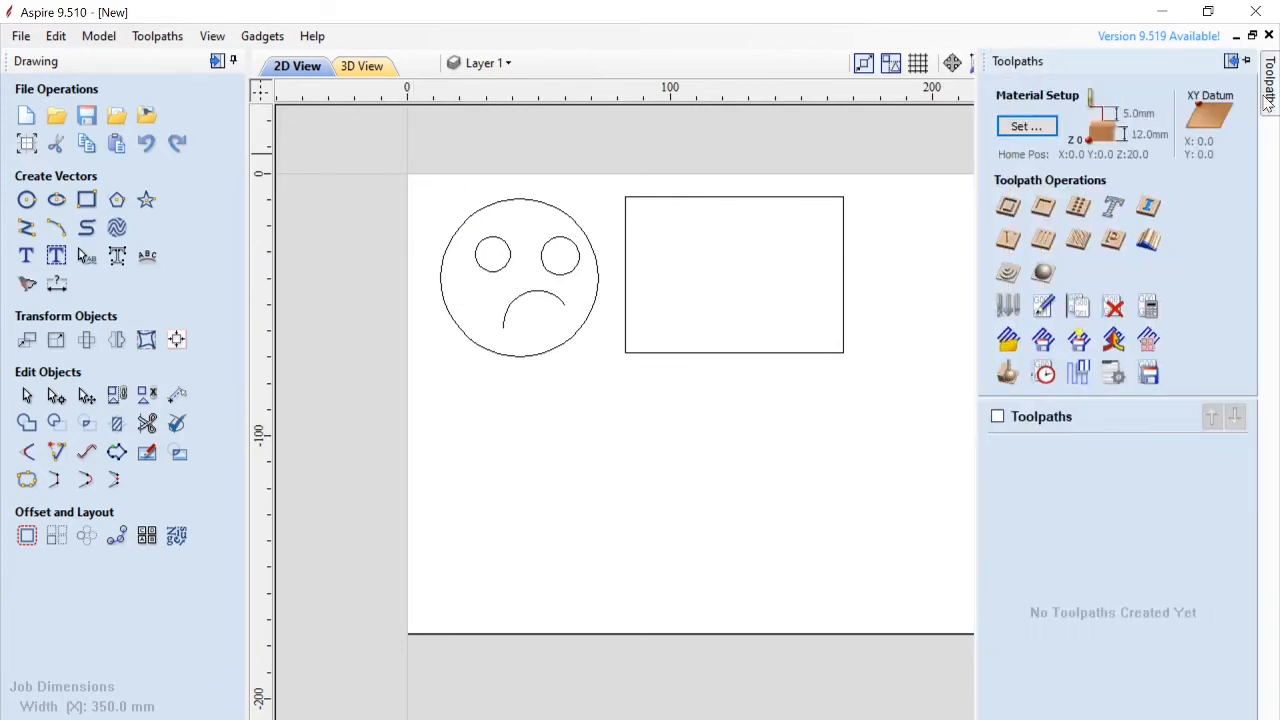
left_click(1268, 104)
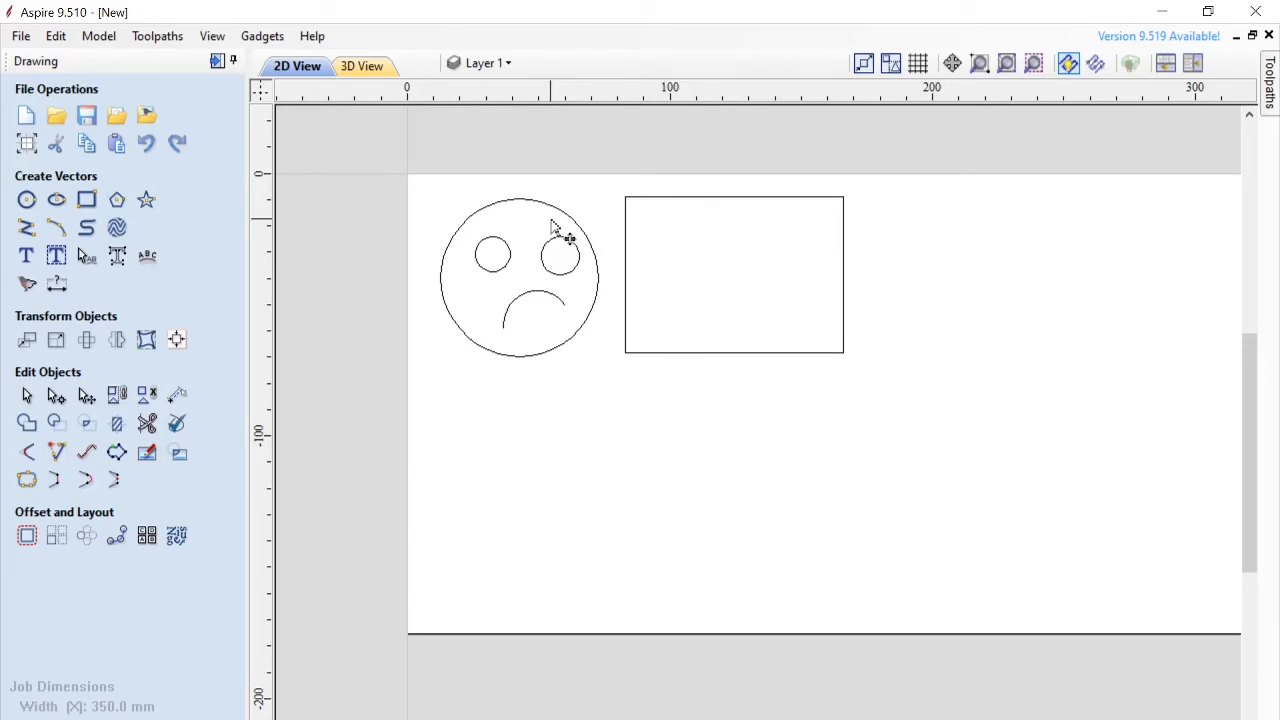
Step: Select both eye circles of the face and start a Pocket toolpath for them
left_click(512, 264)
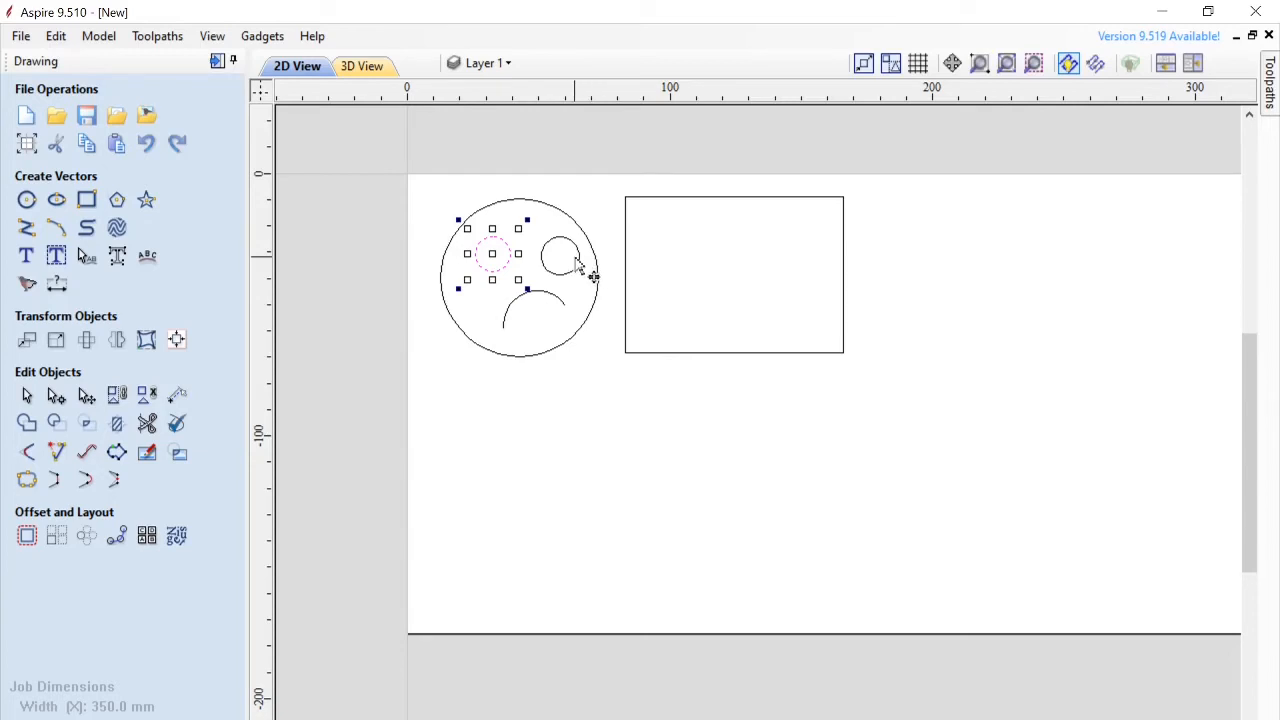
left_click(568, 388)
left_click(510, 258)
left_click(575, 268, "shift")
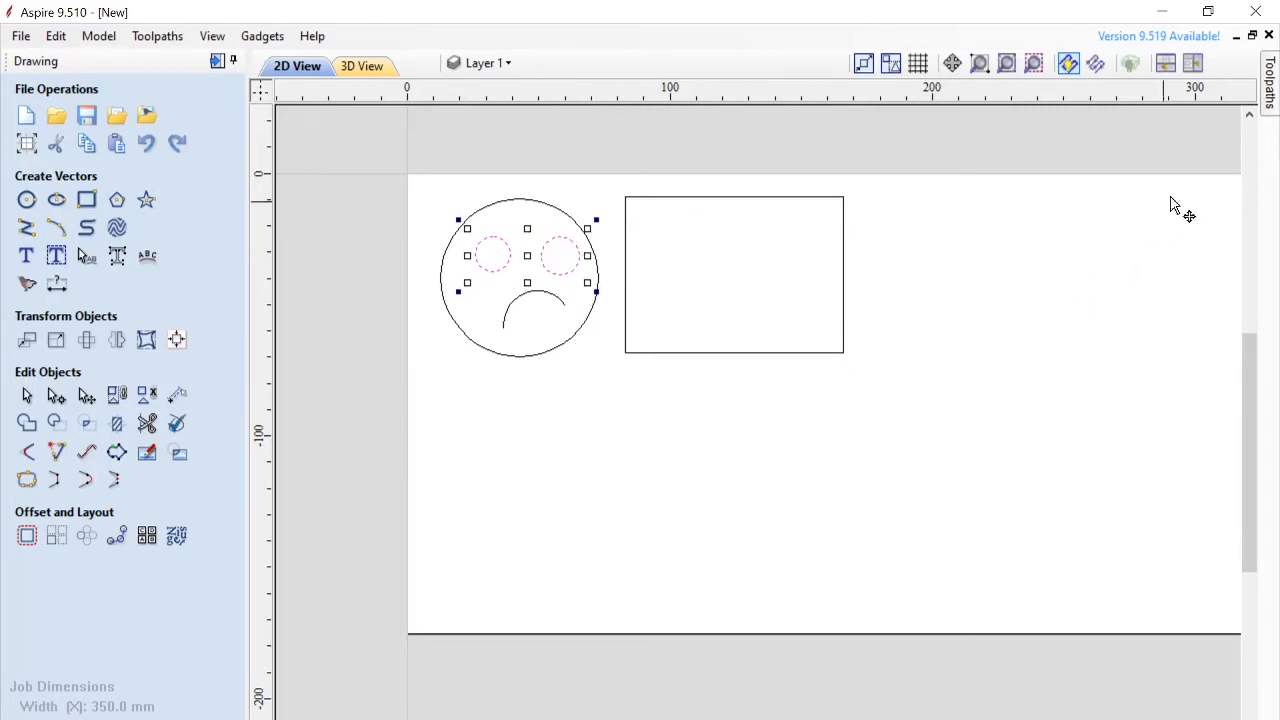
left_click(1270, 92)
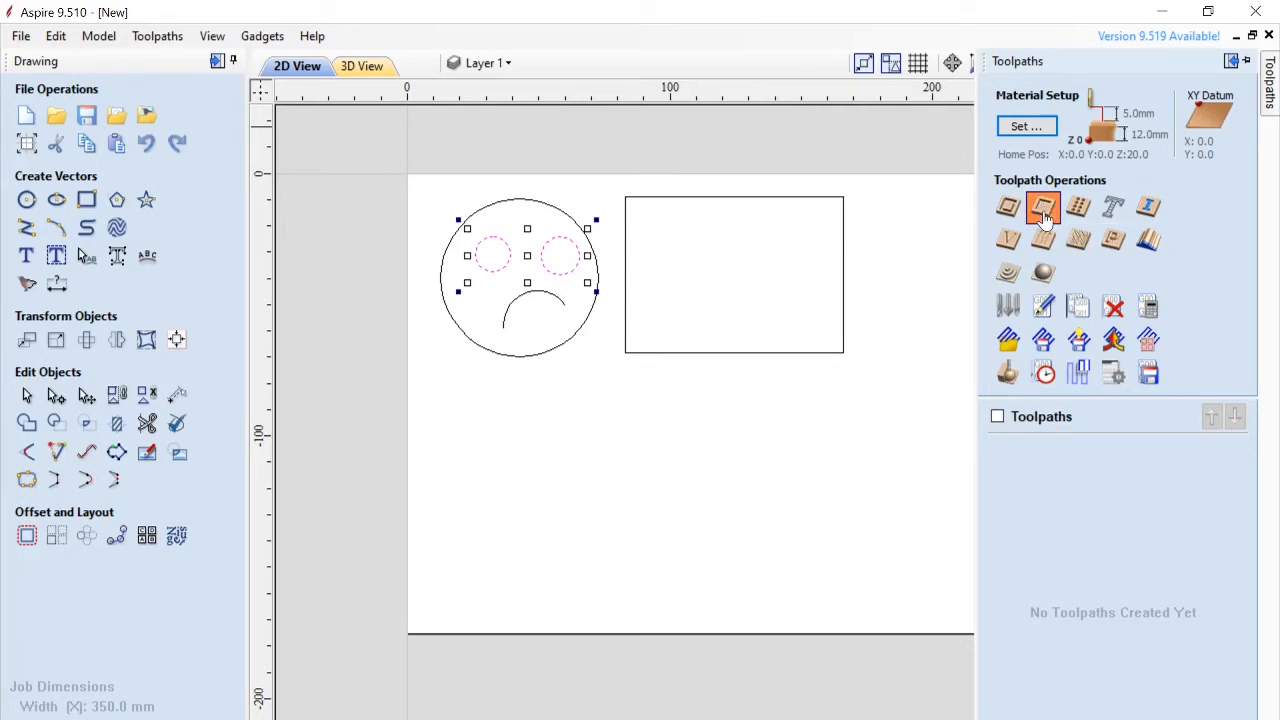
left_click(1043, 215)
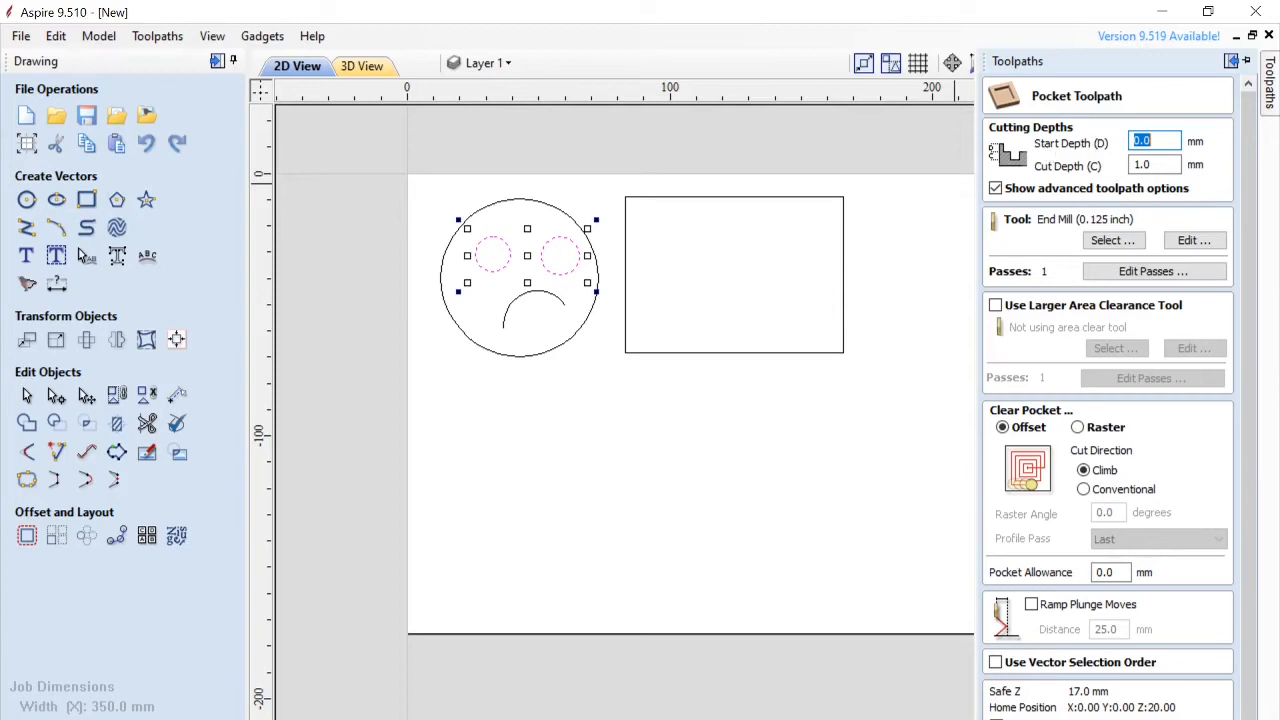
Step: Set the pocket's cut depth to 6 mm
left_click(1162, 142)
double_click(1130, 167)
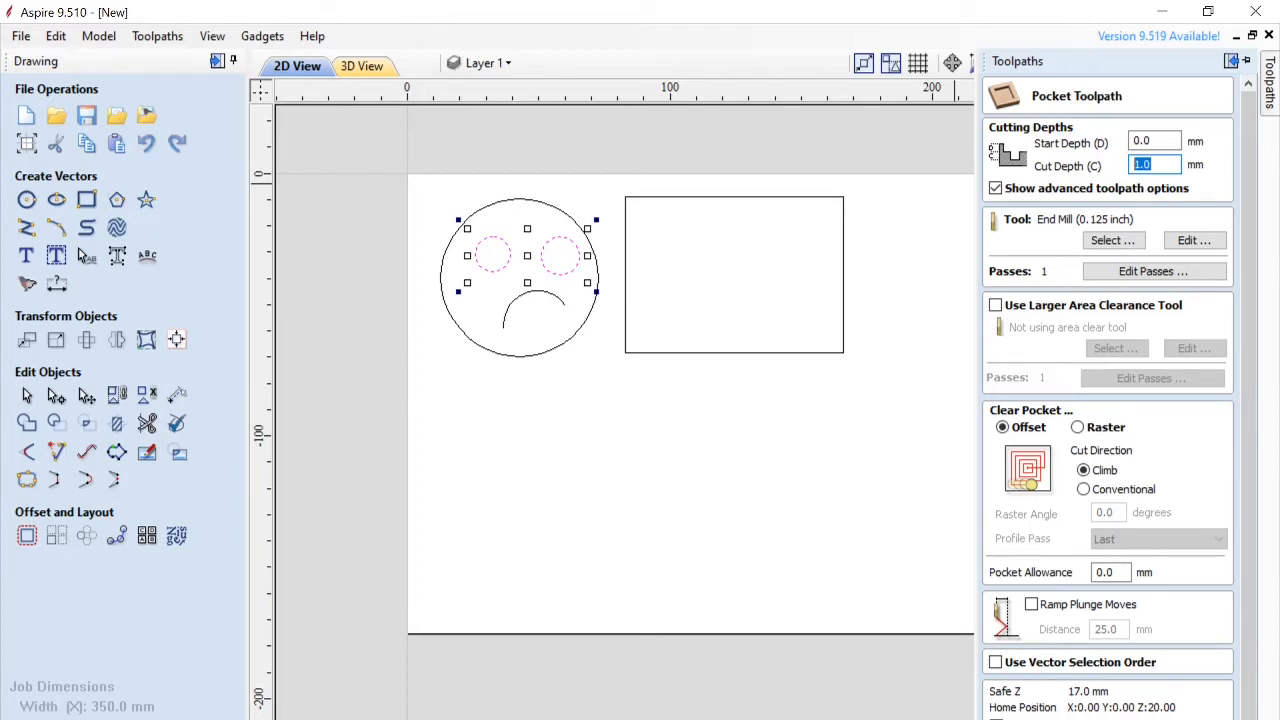
type("6")
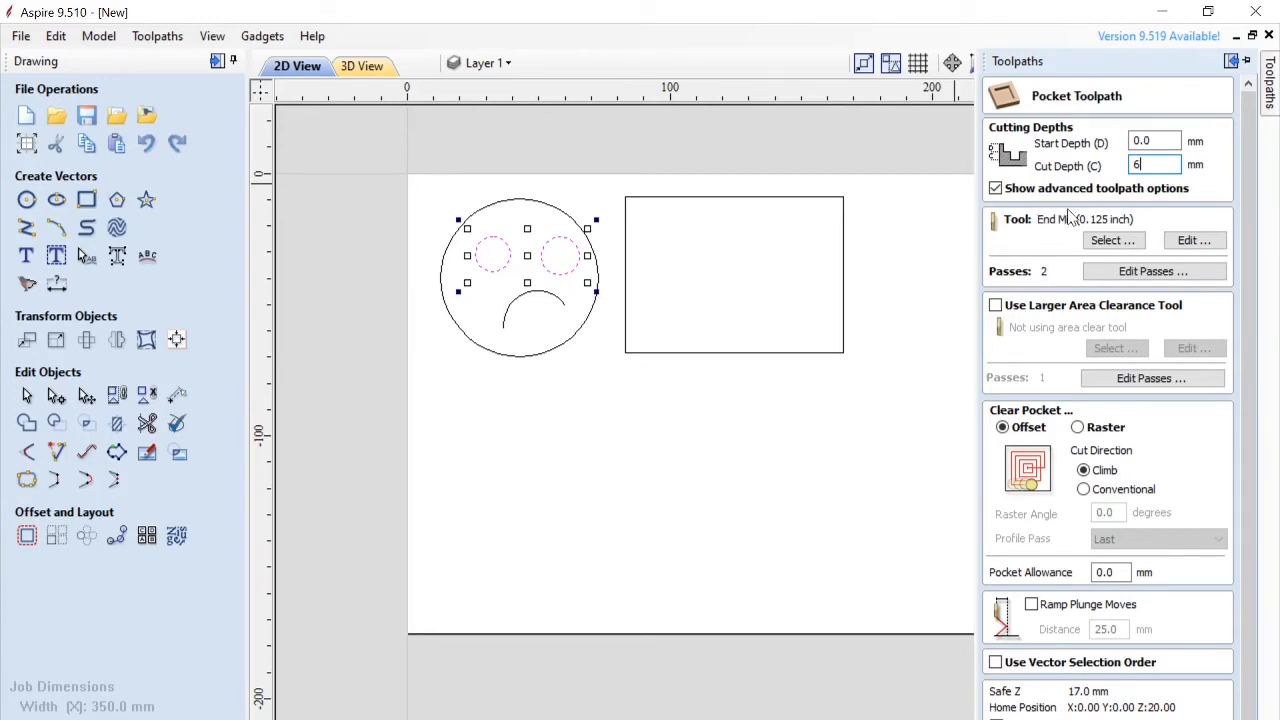
Step: Open the tool database for the pocket and examine the settings of the imperial end mills
left_click(1126, 250)
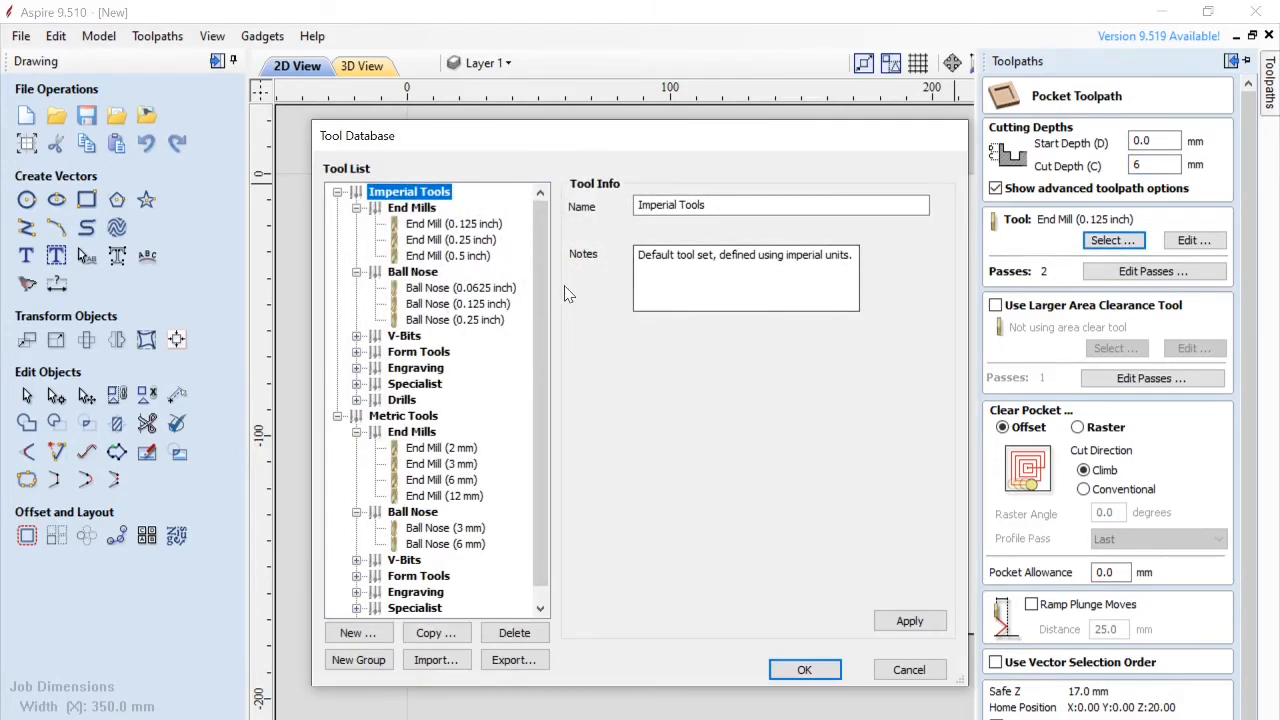
scroll(529, 333, "down", 1)
scroll(532, 320, "up", 1)
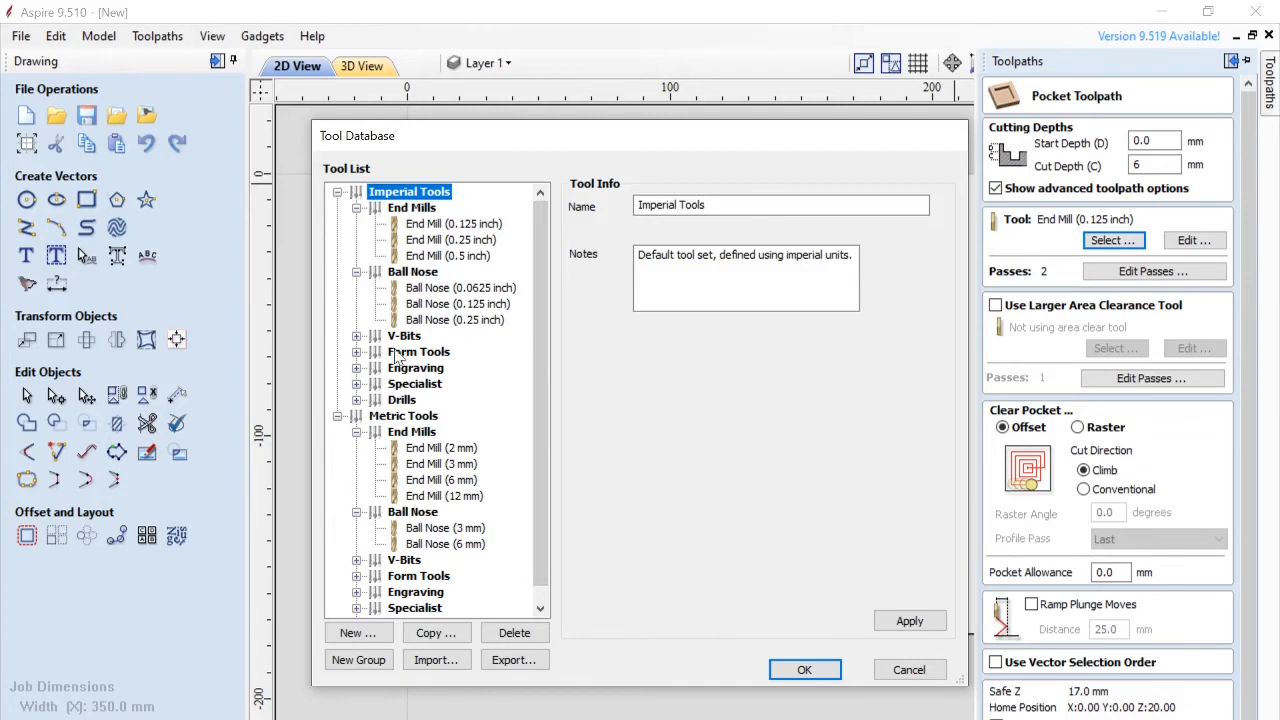
left_click(426, 224)
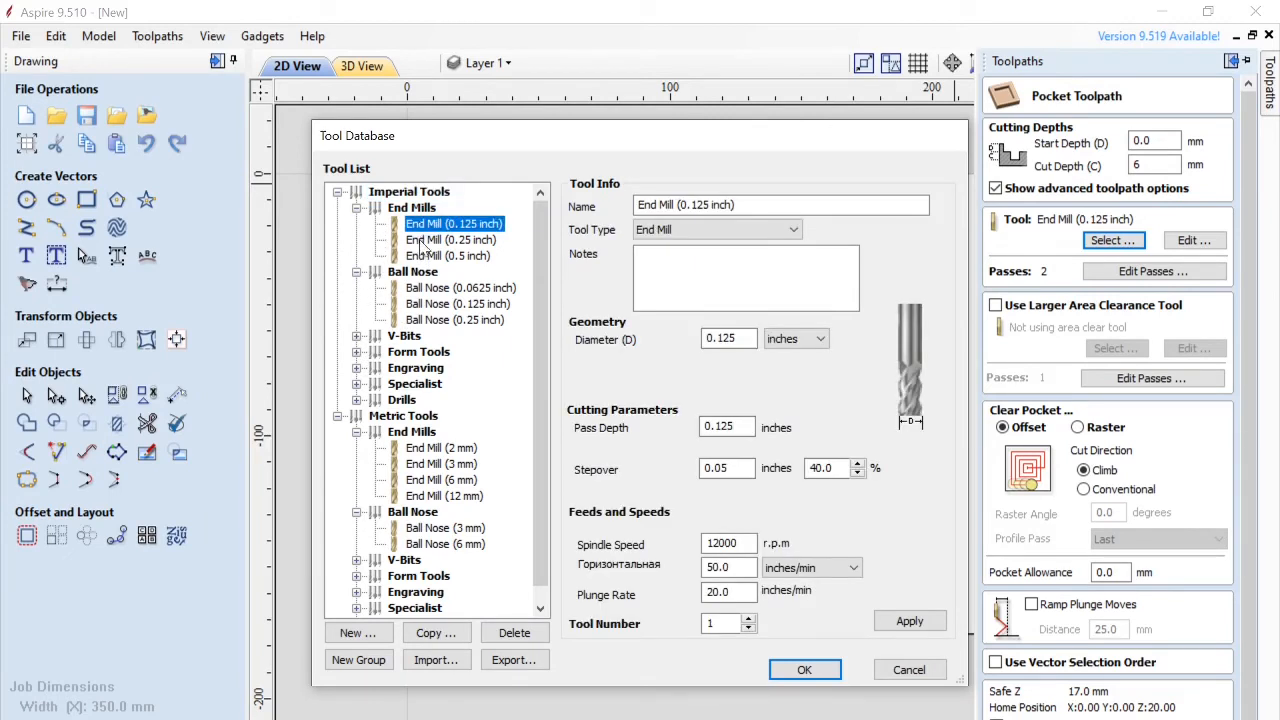
left_click(424, 240)
left_click(432, 256)
left_click(430, 241)
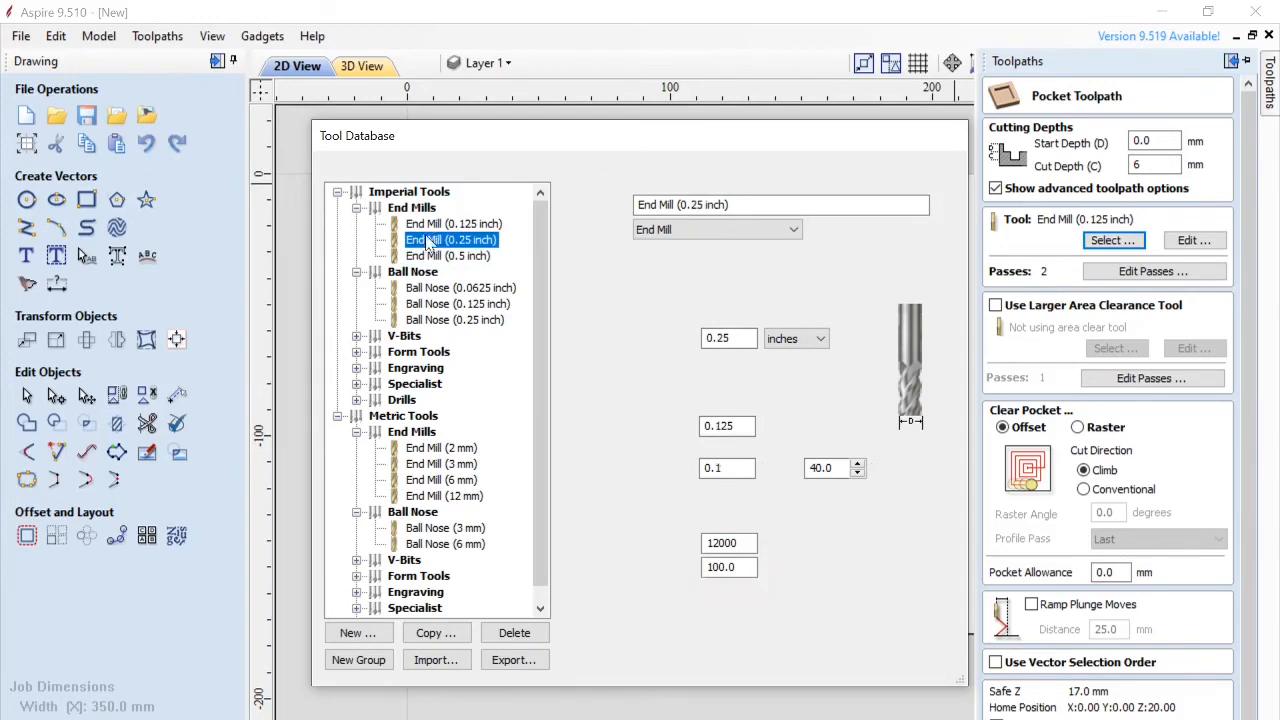
left_click(428, 224)
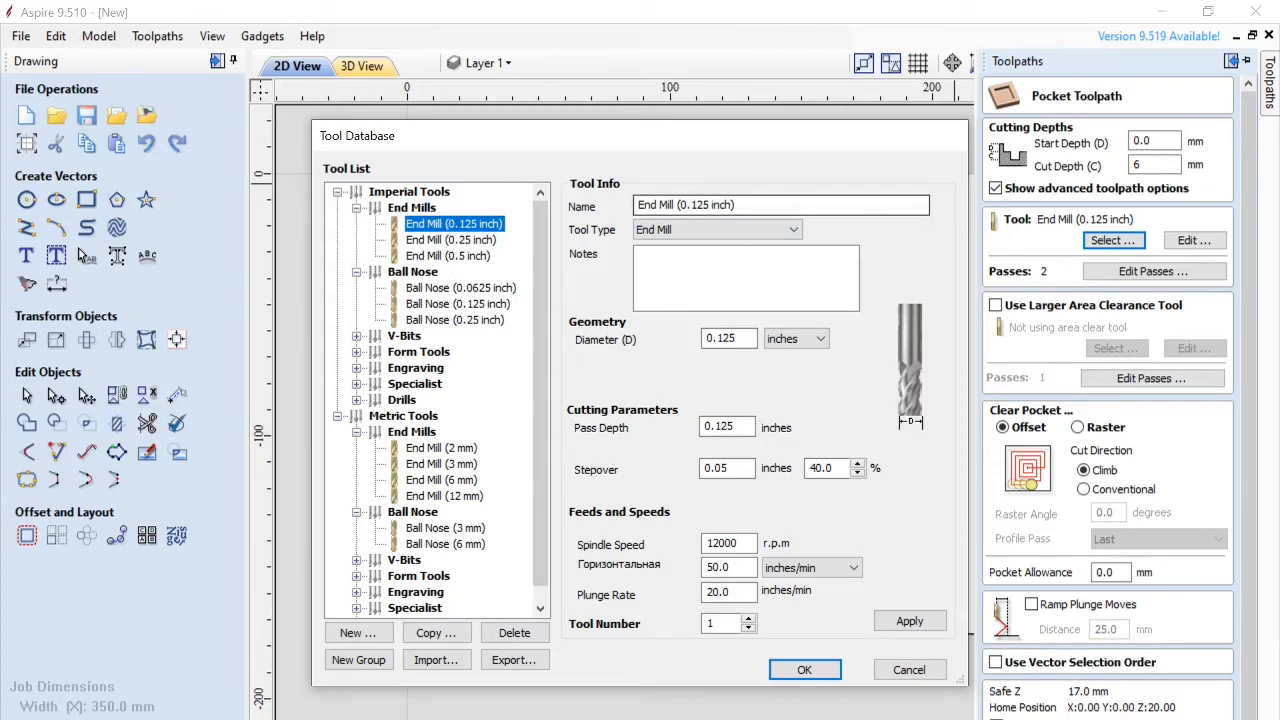
left_click_drag(680, 205, 734, 205)
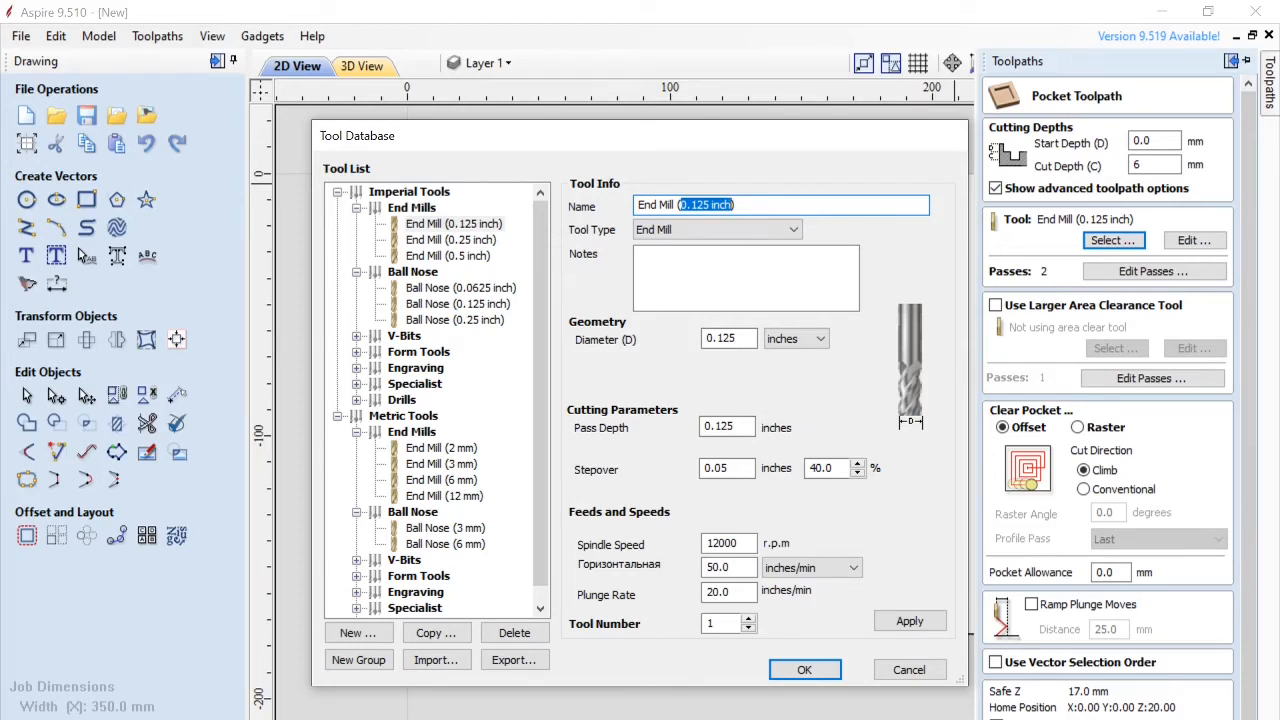
Step: Rename the metric 3 mm end mill to "End Mill (3.175 mm) spiral 1 flute"
left_click(444, 450)
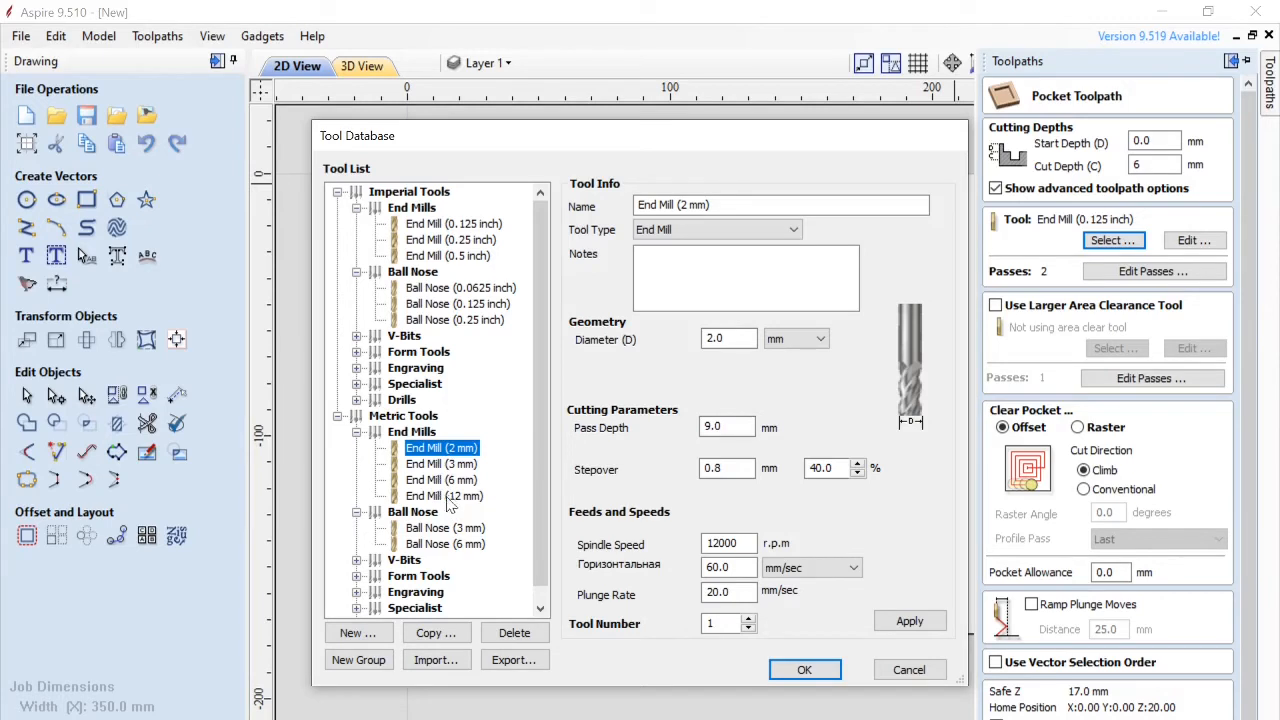
left_click(448, 464)
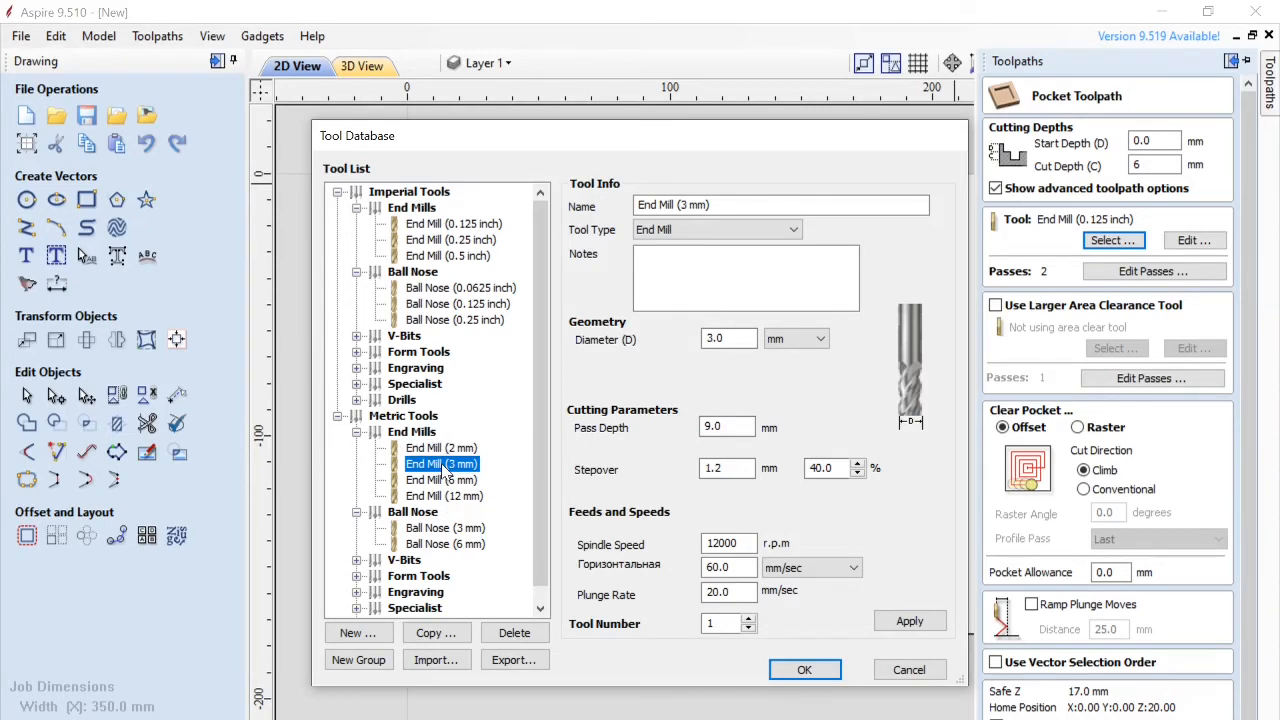
left_click_drag(687, 205, 706, 205)
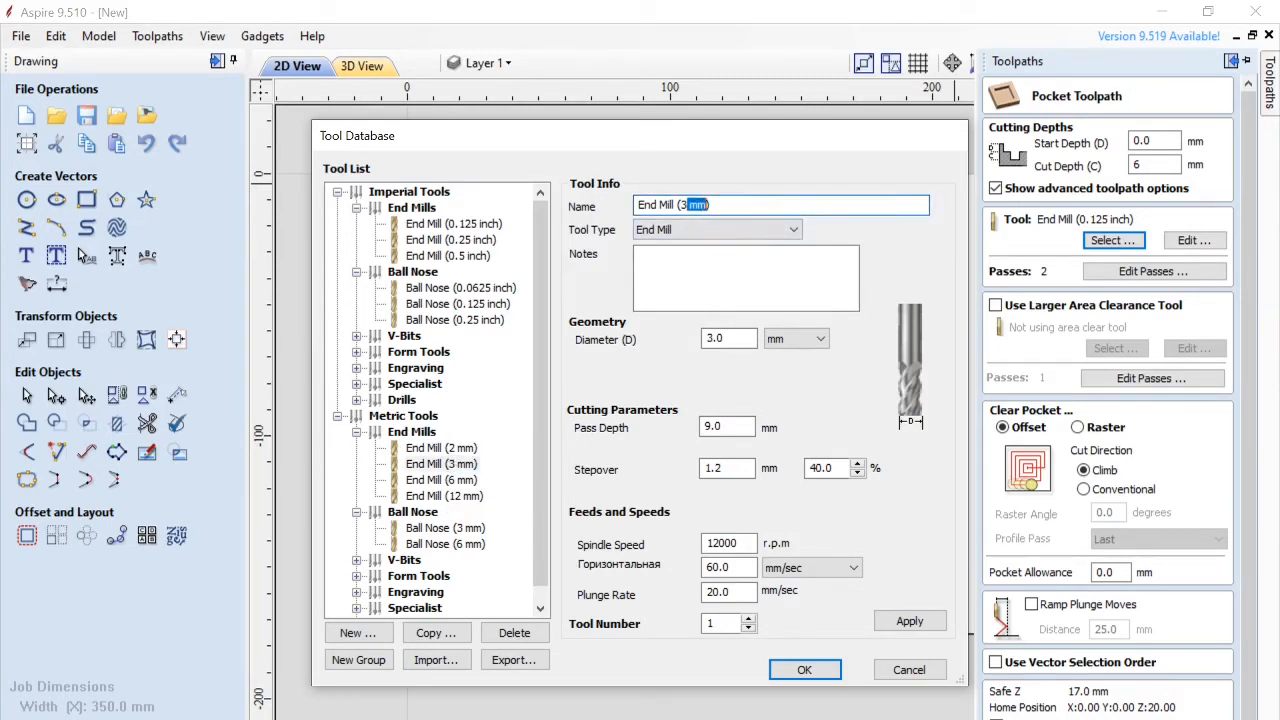
left_click(688, 205)
type(".")
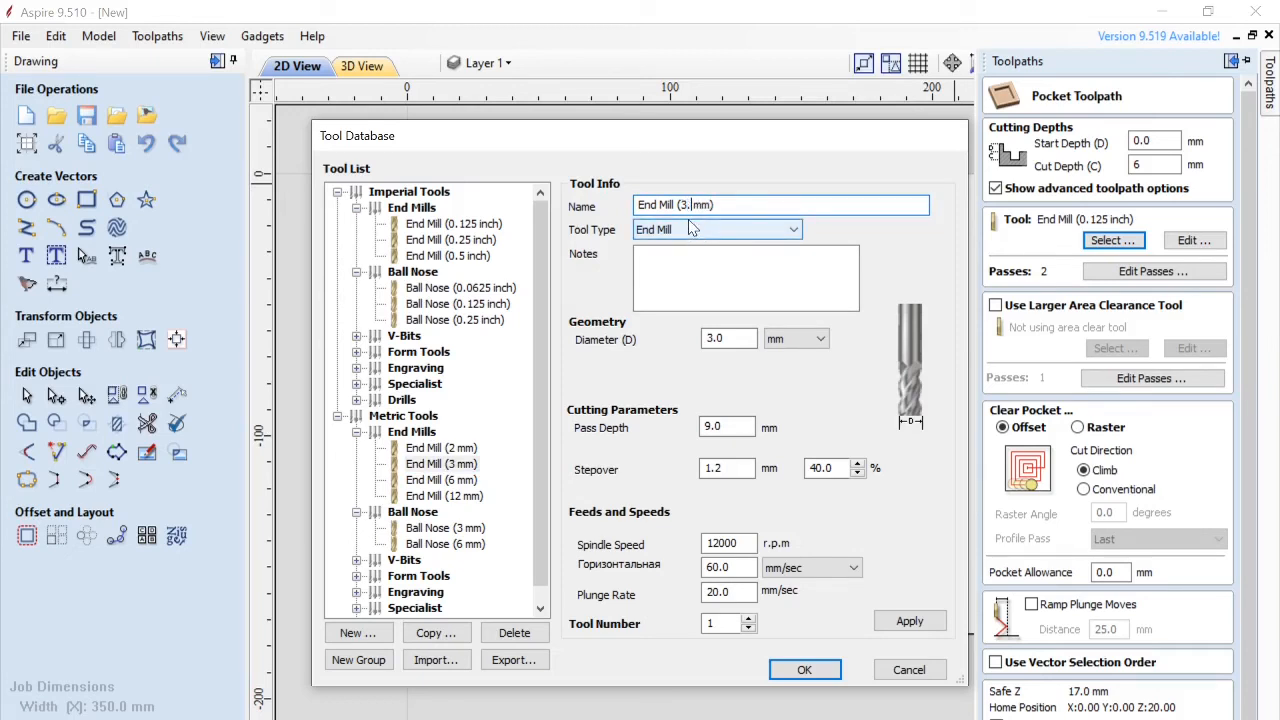
type("7")
key("BackSpace")
type("175 mm) ")
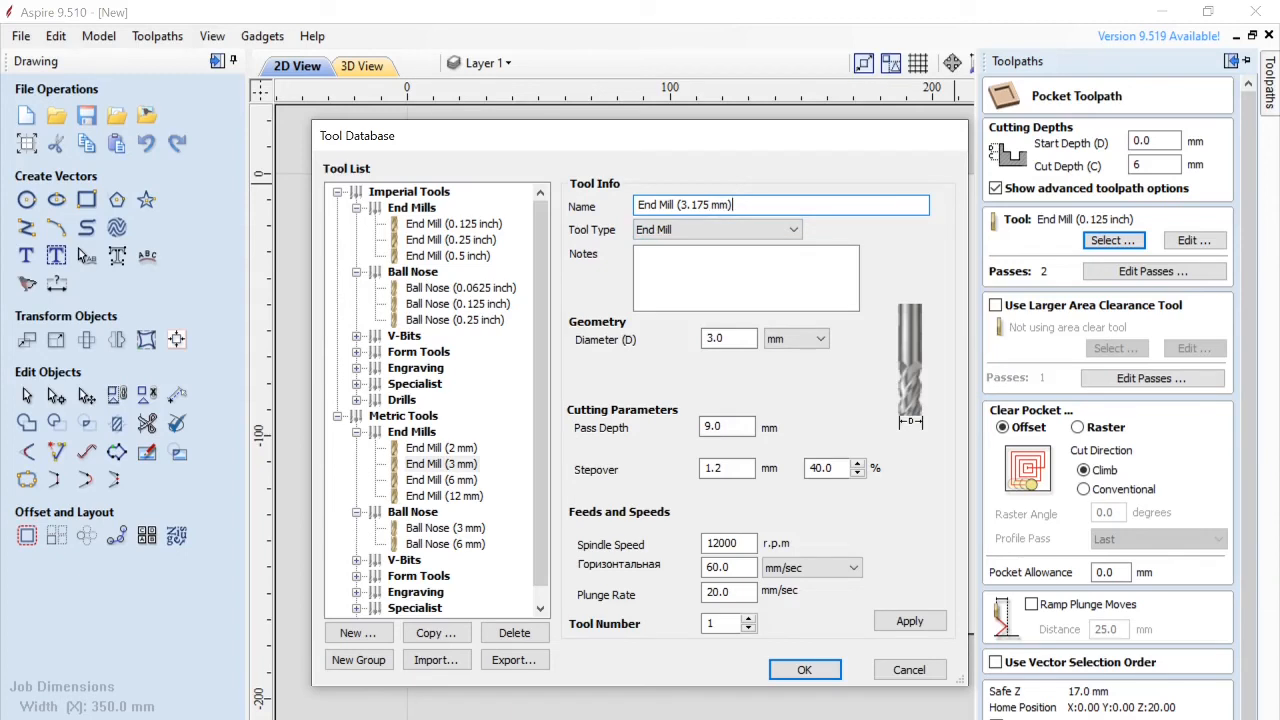
type("spiral 1 flute")
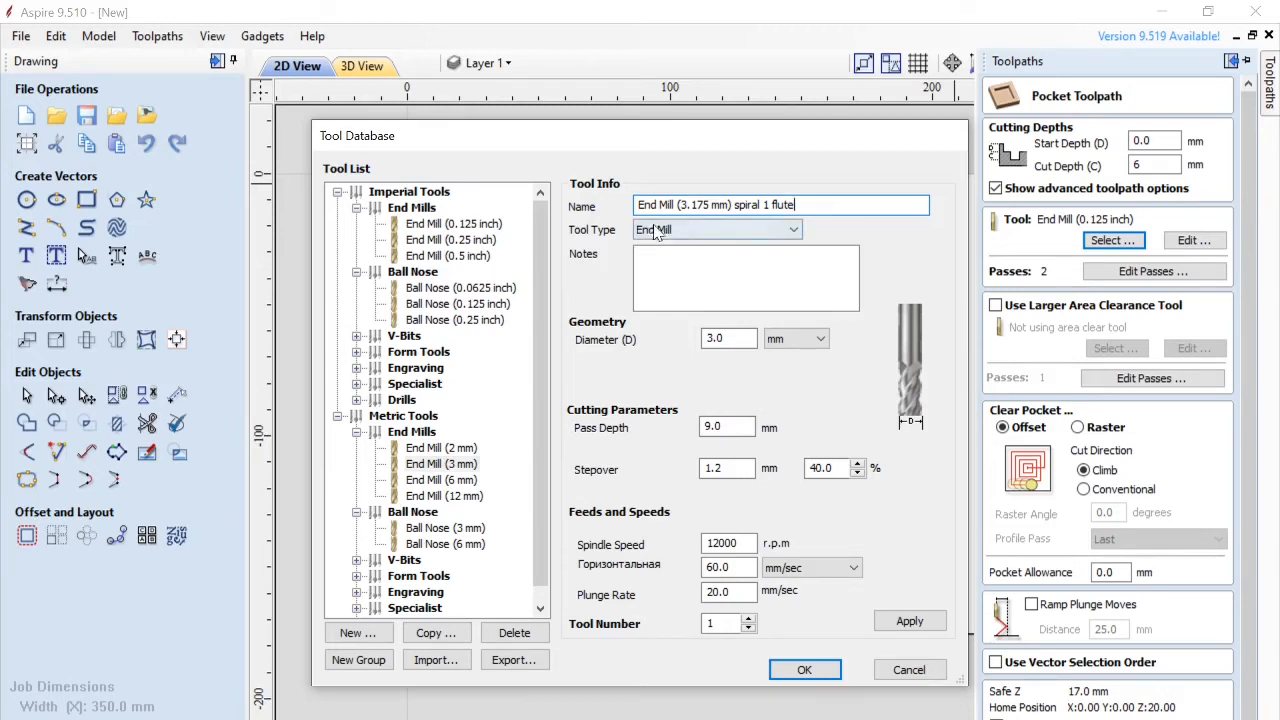
Step: Fill in the end mill's notes with "ukuran: 3.175", "spiral" and "1 flute" on separate lines
left_click(745, 280)
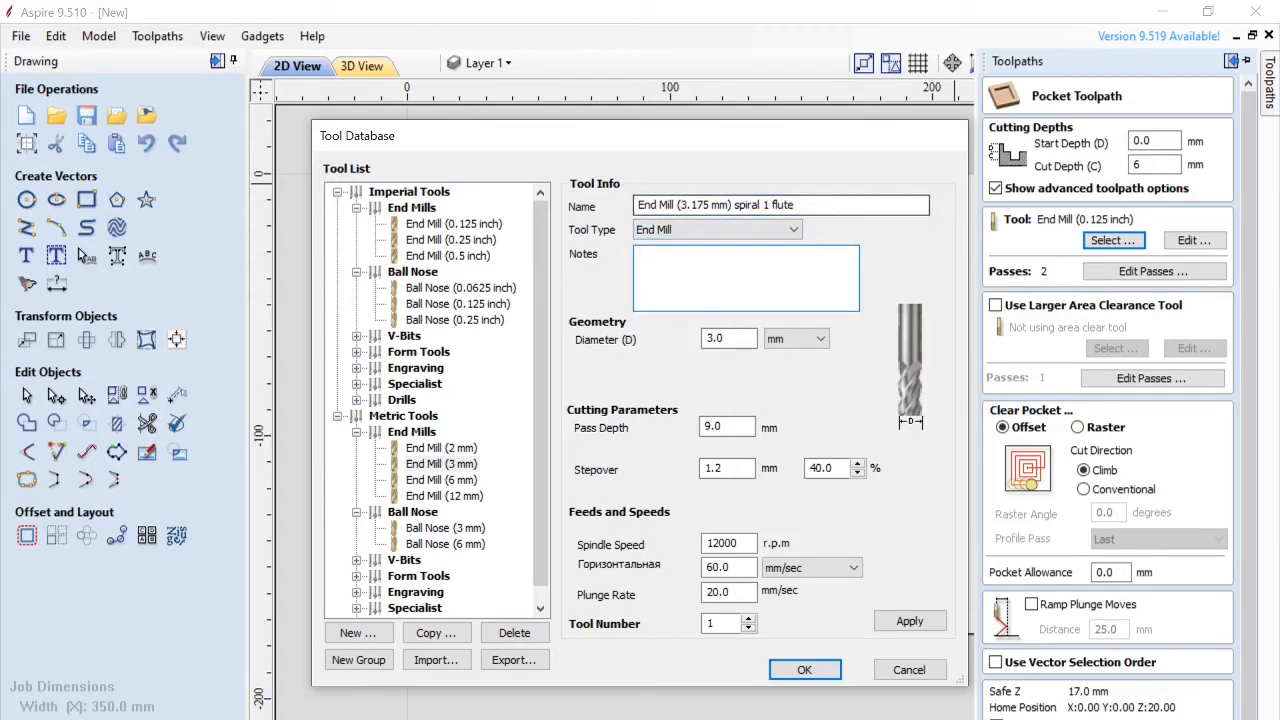
type("ku")
key("BackSpace")
key("BackSpace")
type("u")
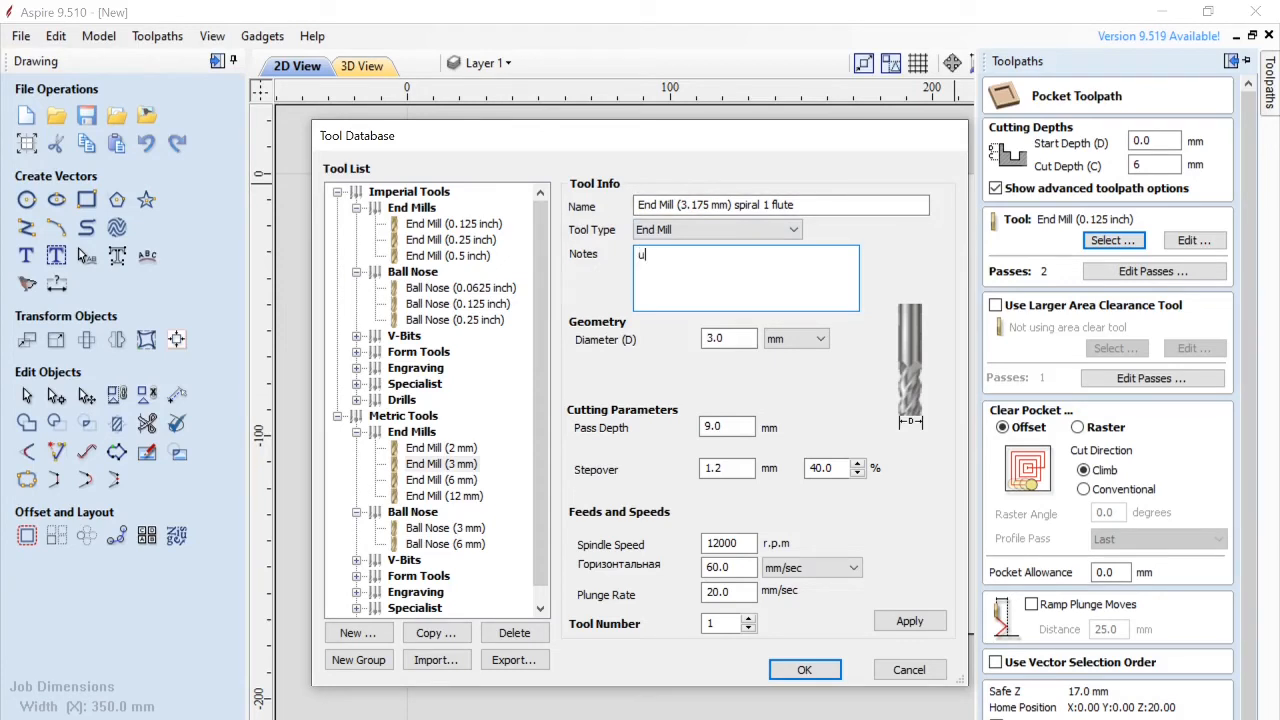
type("uran")
key("BackSpace")
key("BackSpace")
key("BackSpace")
key("BackSpace")
type("kur")
type("an")
type(":")
type(" 3")
type(".174")
key("BackSpace")
type("5")
key("Return")
type("spira")
type("l ")
type("1 flut")
type("e")
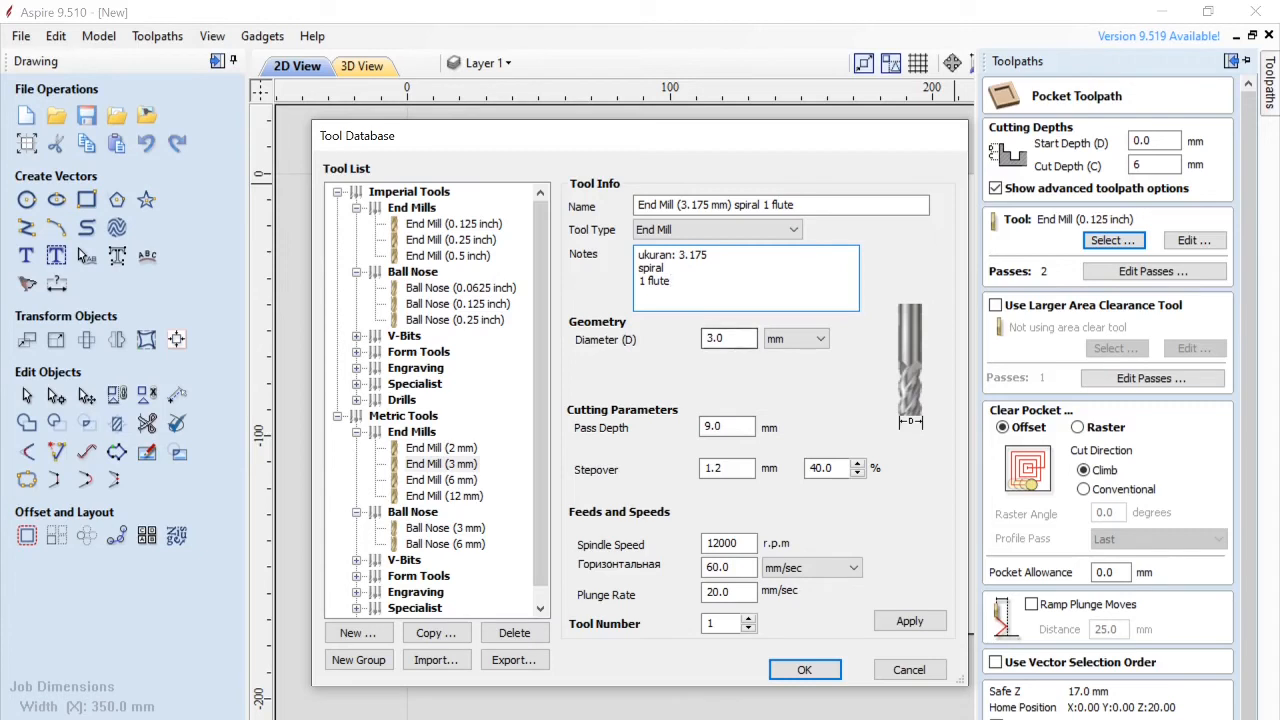
Step: Set the end mill's diameter to 3.175 mm
left_click(736, 339)
key("BackSpace")
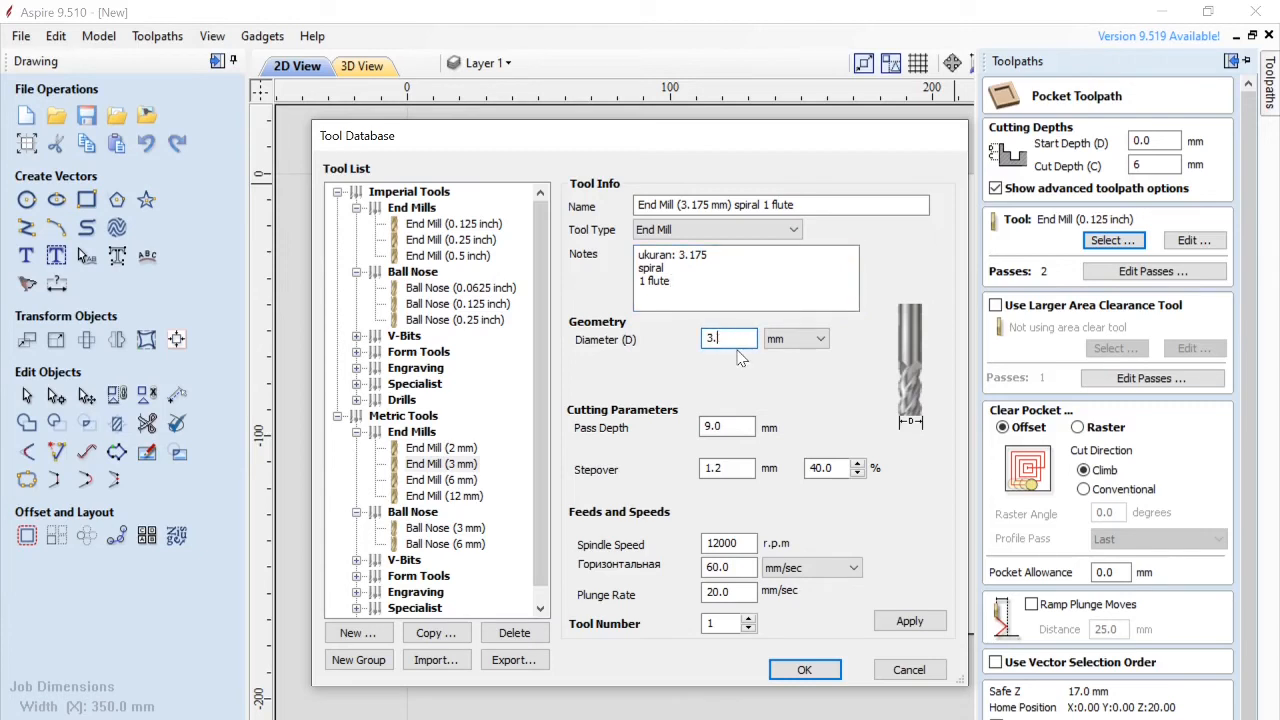
type("175")
Step: Try a spindle speed of 30000 r.p.m. for the end mill and set it back to 12000
left_click_drag(740, 543, 703, 545)
type("30000")
key("BackSpace")
key("BackSpace")
key("BackSpace")
key("BackSpace")
key("BackSpace")
type("12000")
Step: Switch the end mill's feed units to mm/min and set the horizontal feed rate to 500
left_click(796, 574)
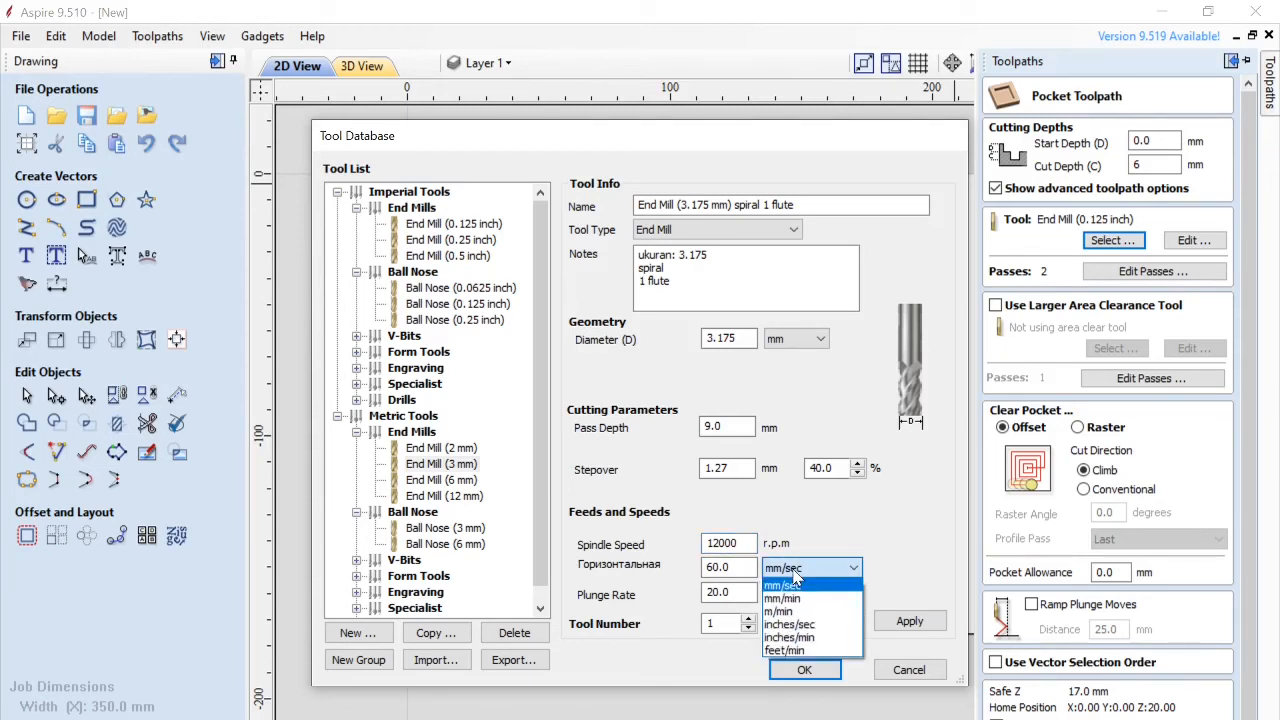
left_click(798, 599)
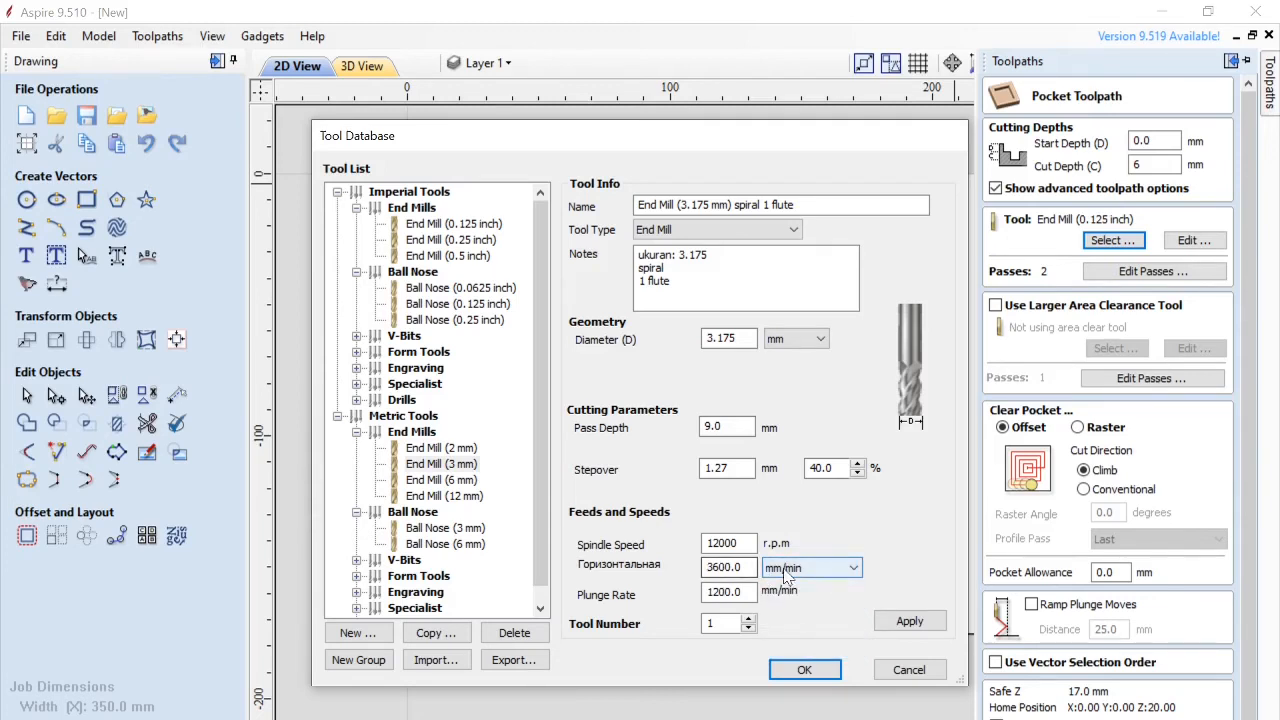
key("shift+Tab")
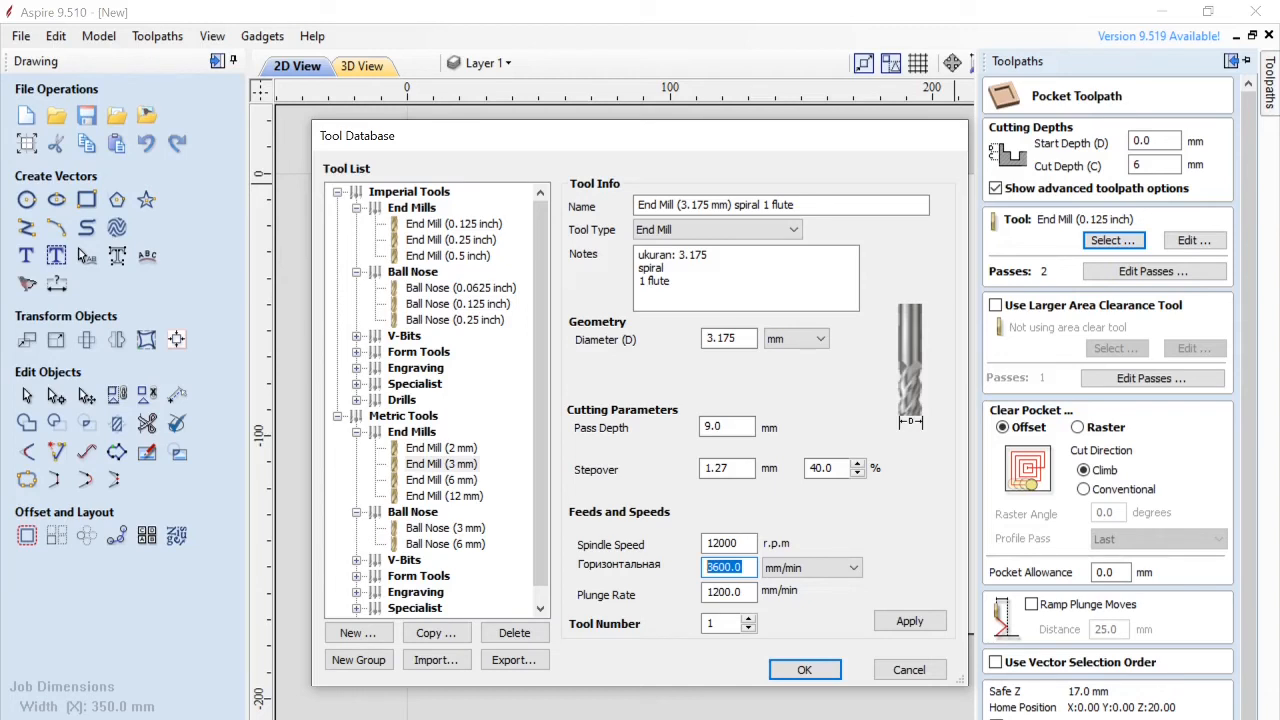
type("500")
left_click_drag(706, 567, 728, 567)
Step: Set the plunge rate to 500 mm/min, save the tool changes and use this end mill for the pocket
left_click(745, 592)
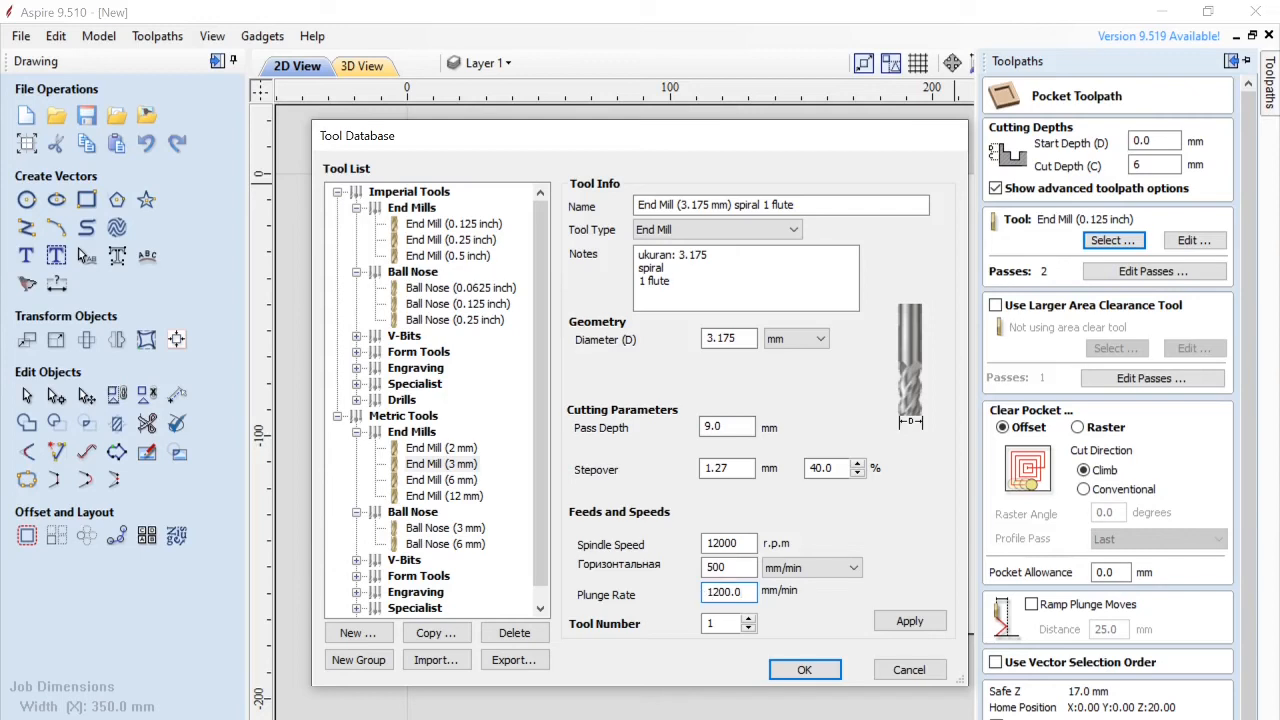
left_click_drag(745, 592, 705, 593)
type("500")
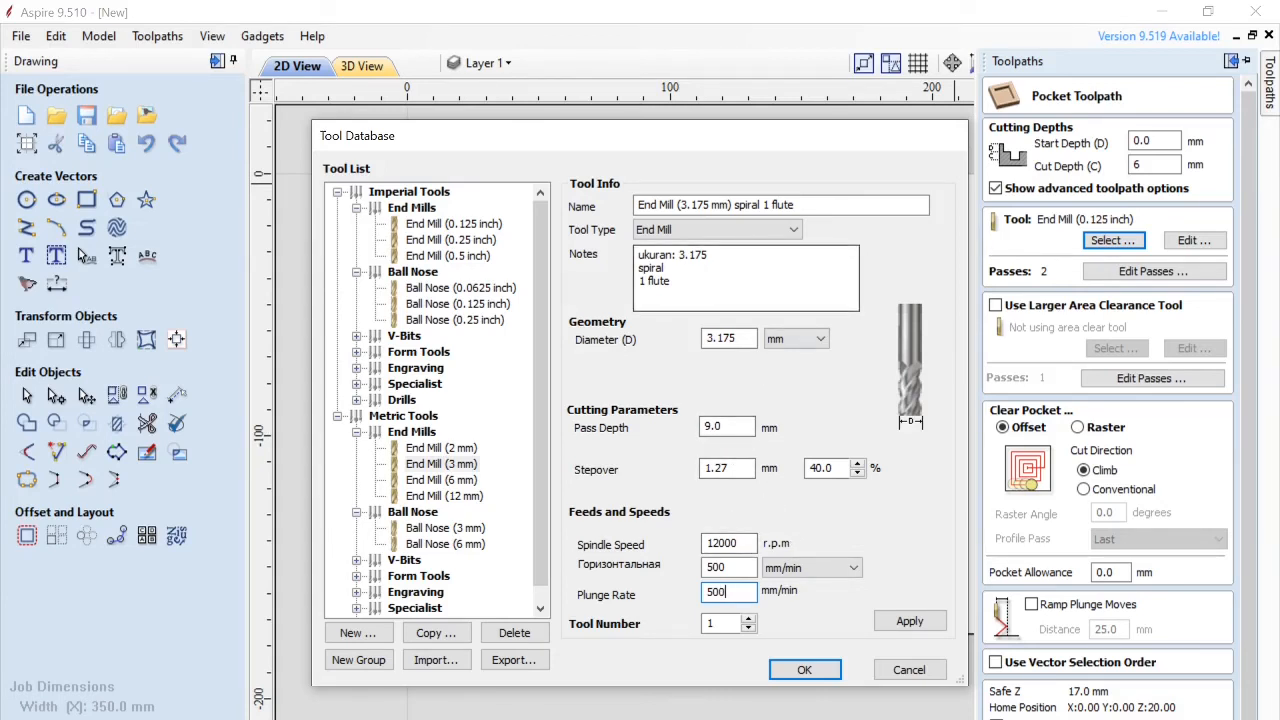
left_click(899, 623)
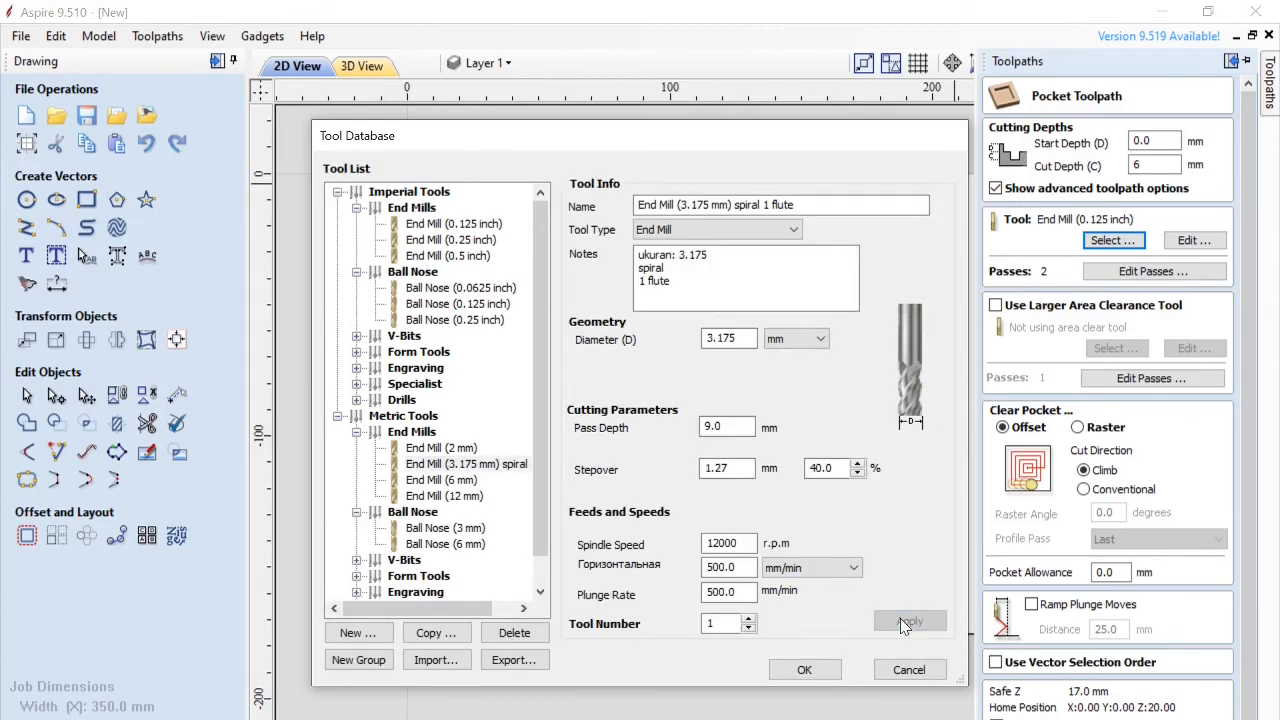
left_click(806, 670)
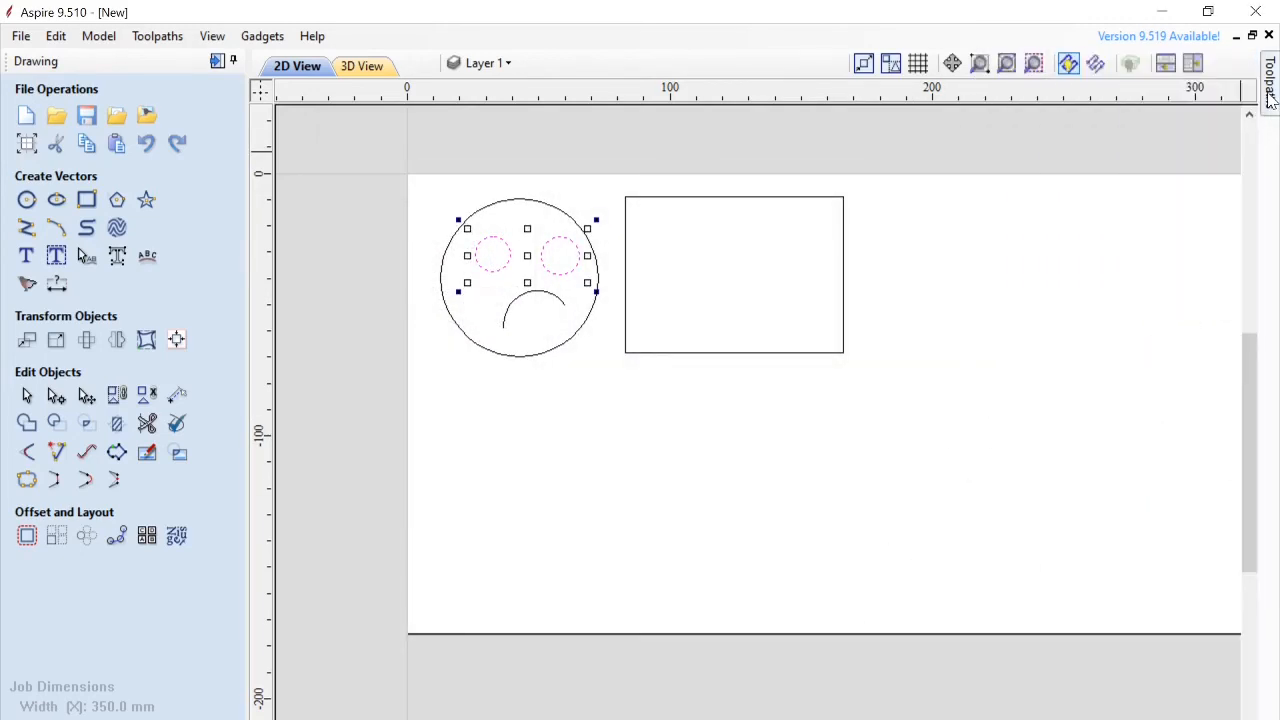
Step: Divide the 6 mm pocket depth into 6 passes of 1 mm each
mouse_move(1270, 95)
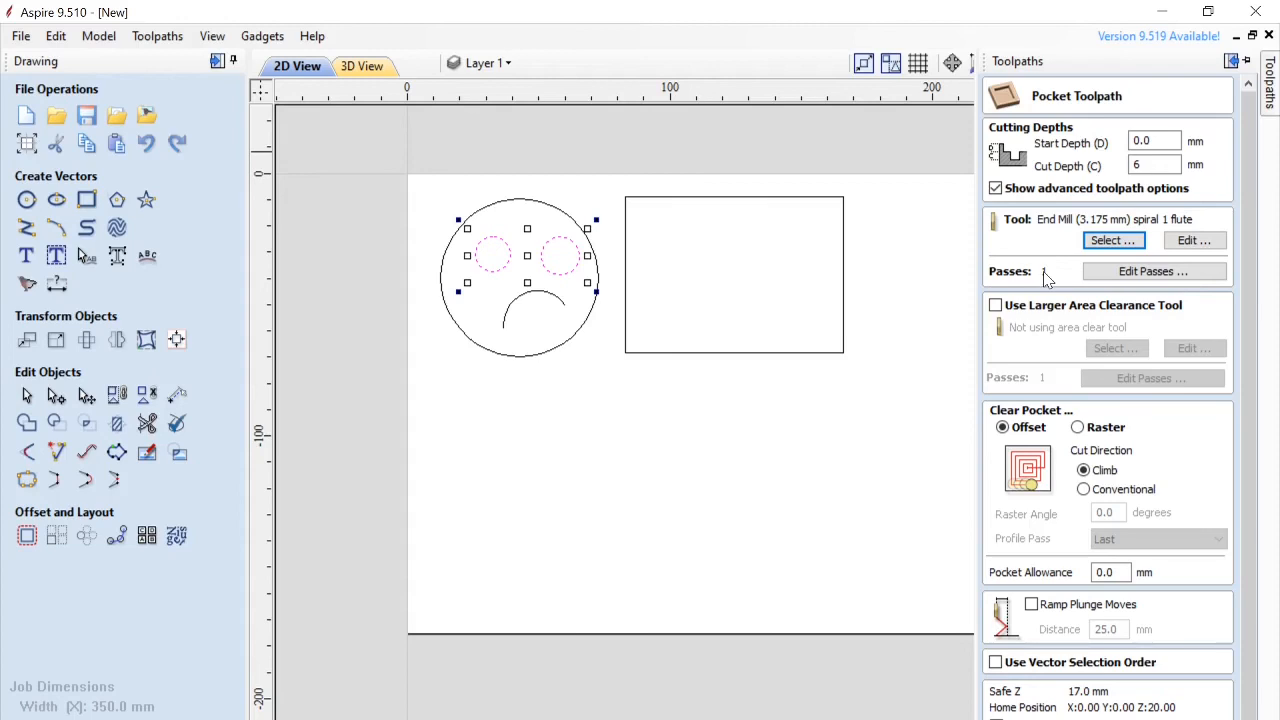
left_click(1110, 273)
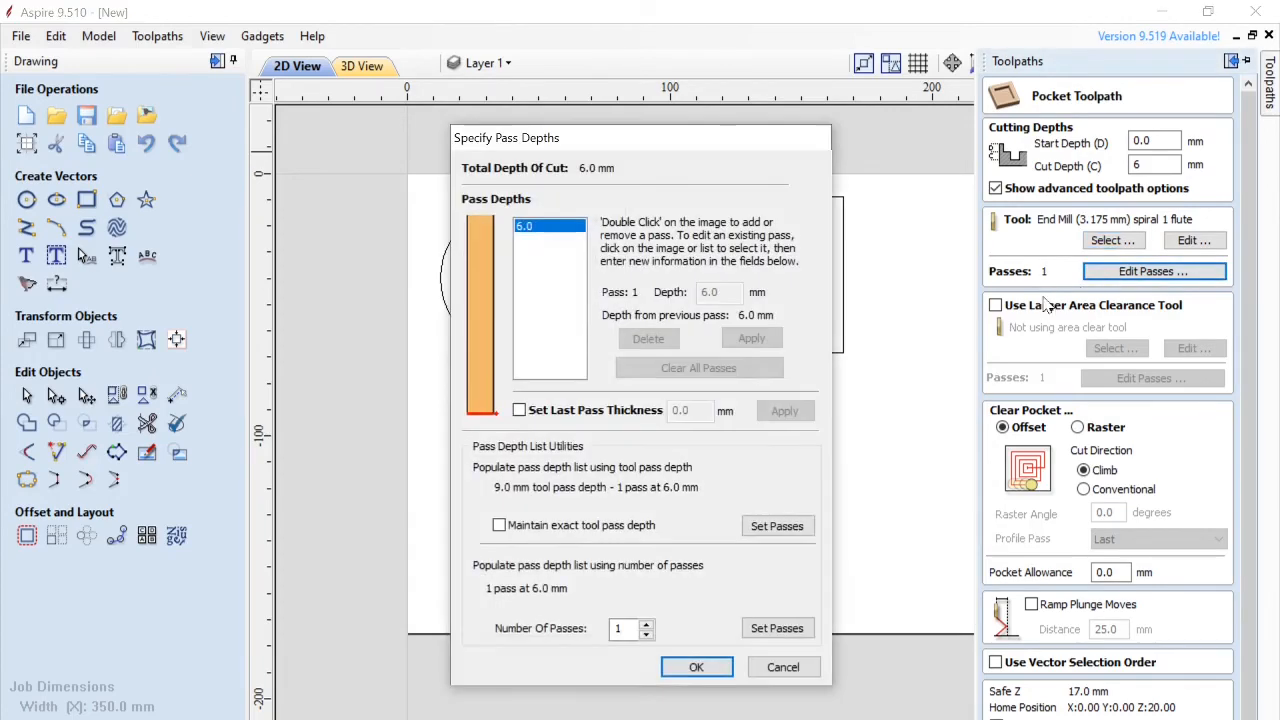
left_click(647, 624)
left_click(647, 624)
left_click(647, 624)
left_click(647, 624)
left_click(647, 623)
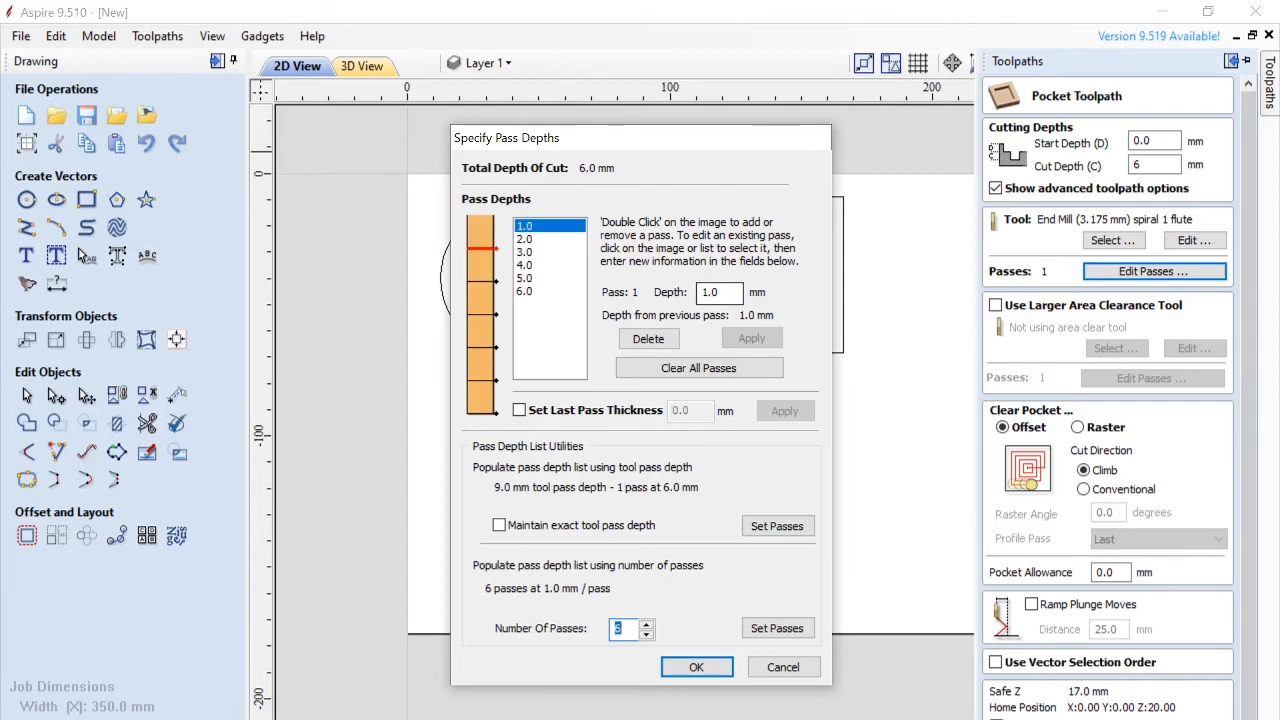
left_click(697, 667)
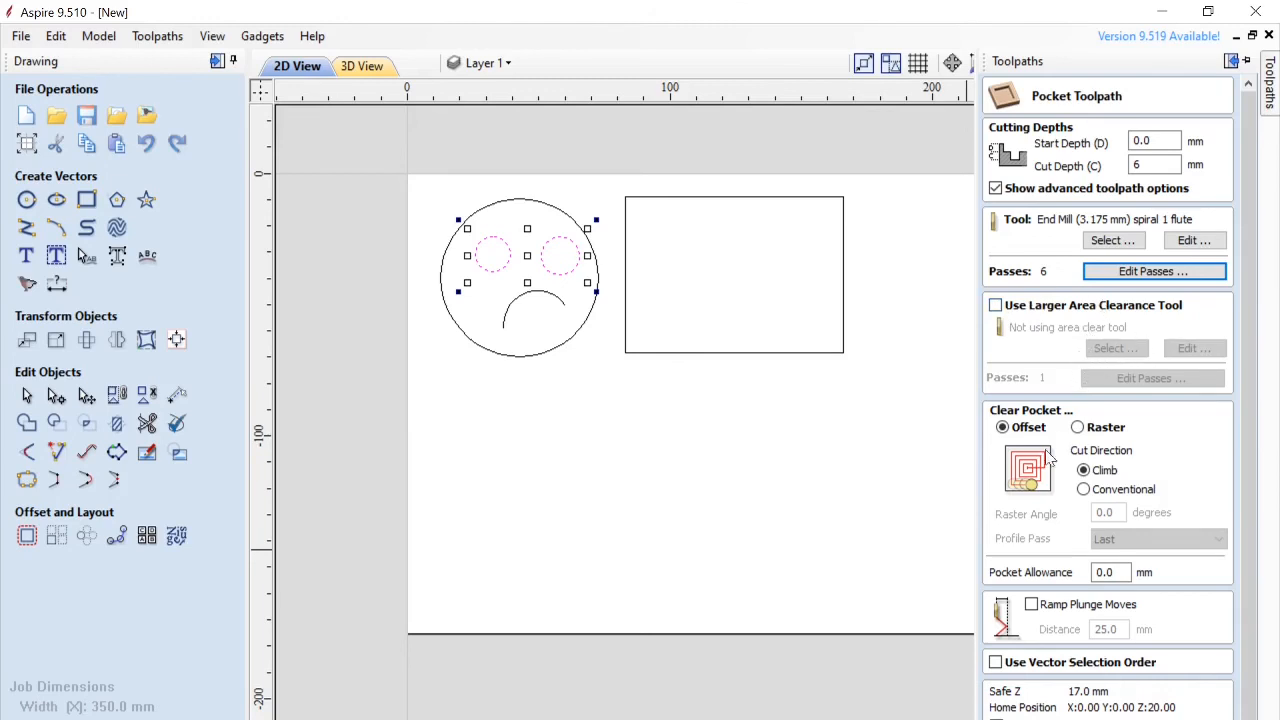
Step: Set the pocket clearing strategy to Raster
scroll(1035, 440, "down", 1)
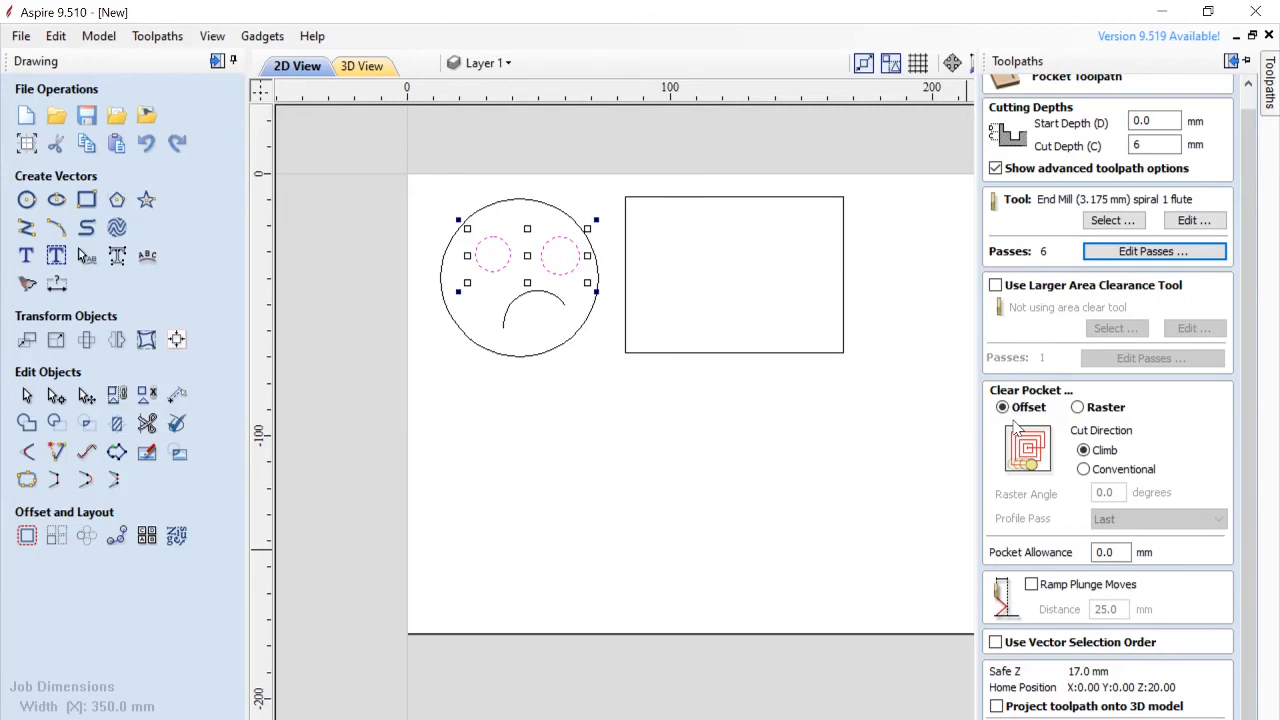
left_click(1077, 407)
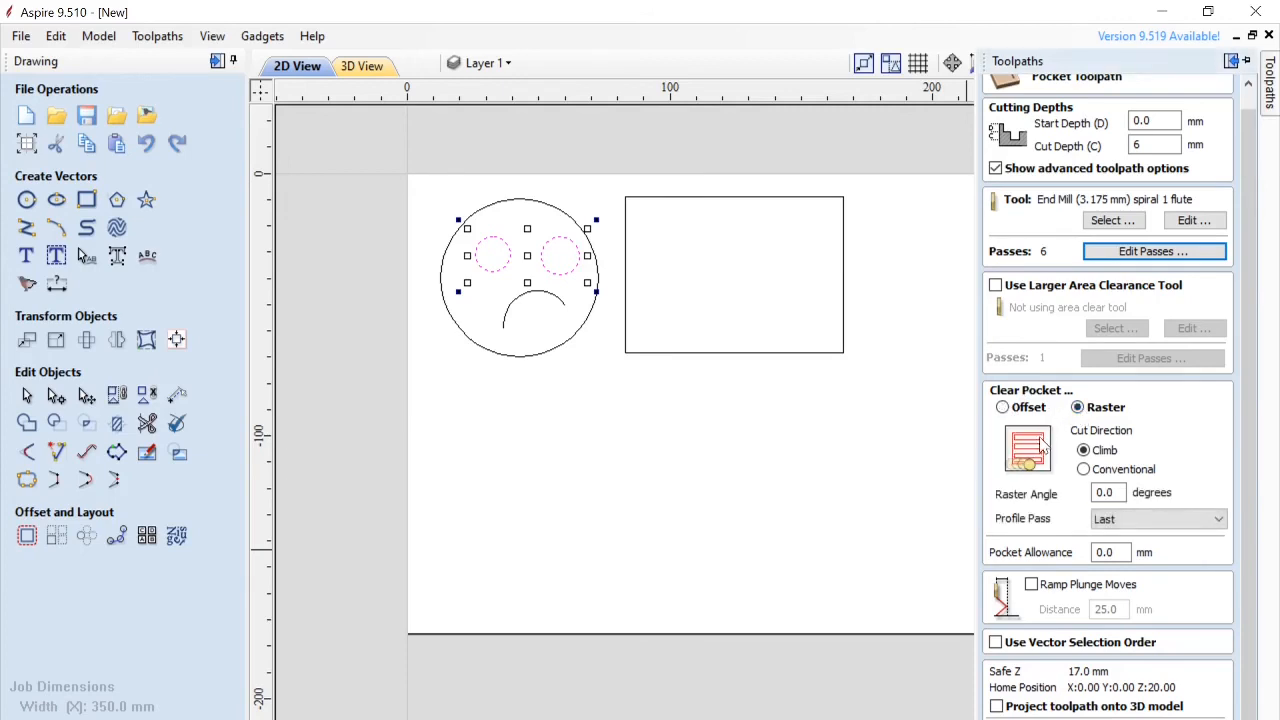
left_click(1003, 407)
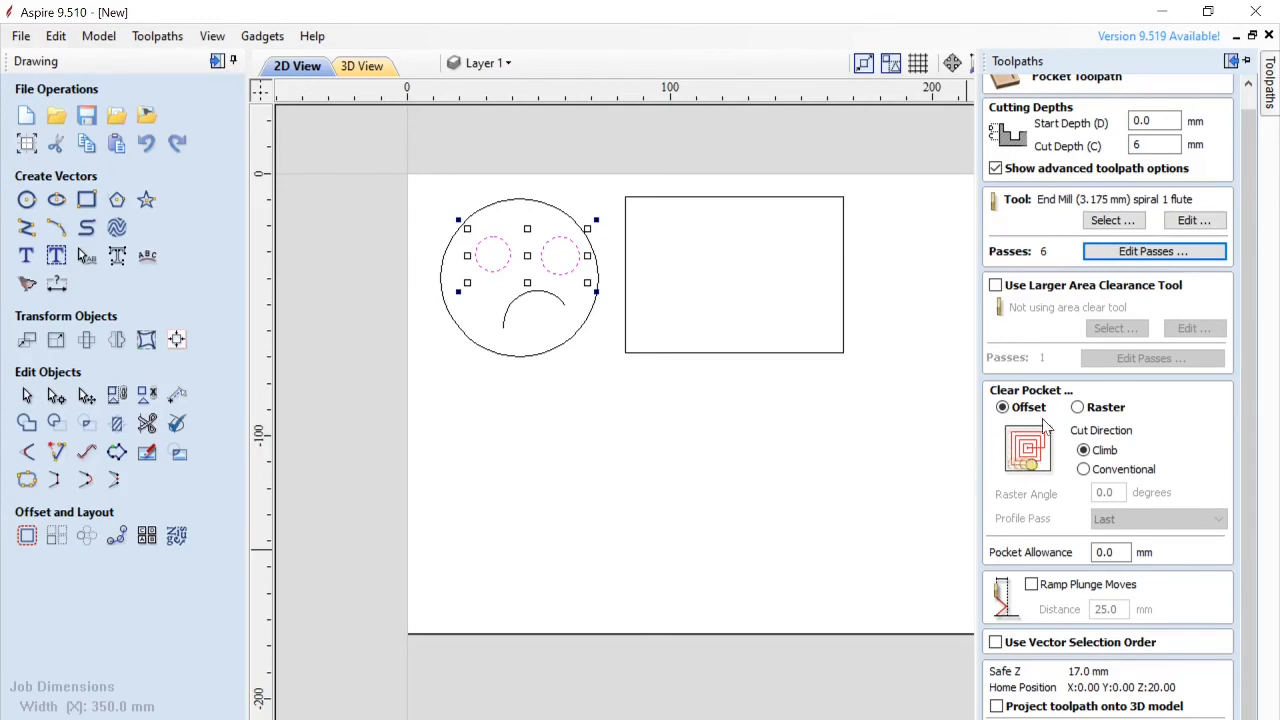
left_click(1078, 408)
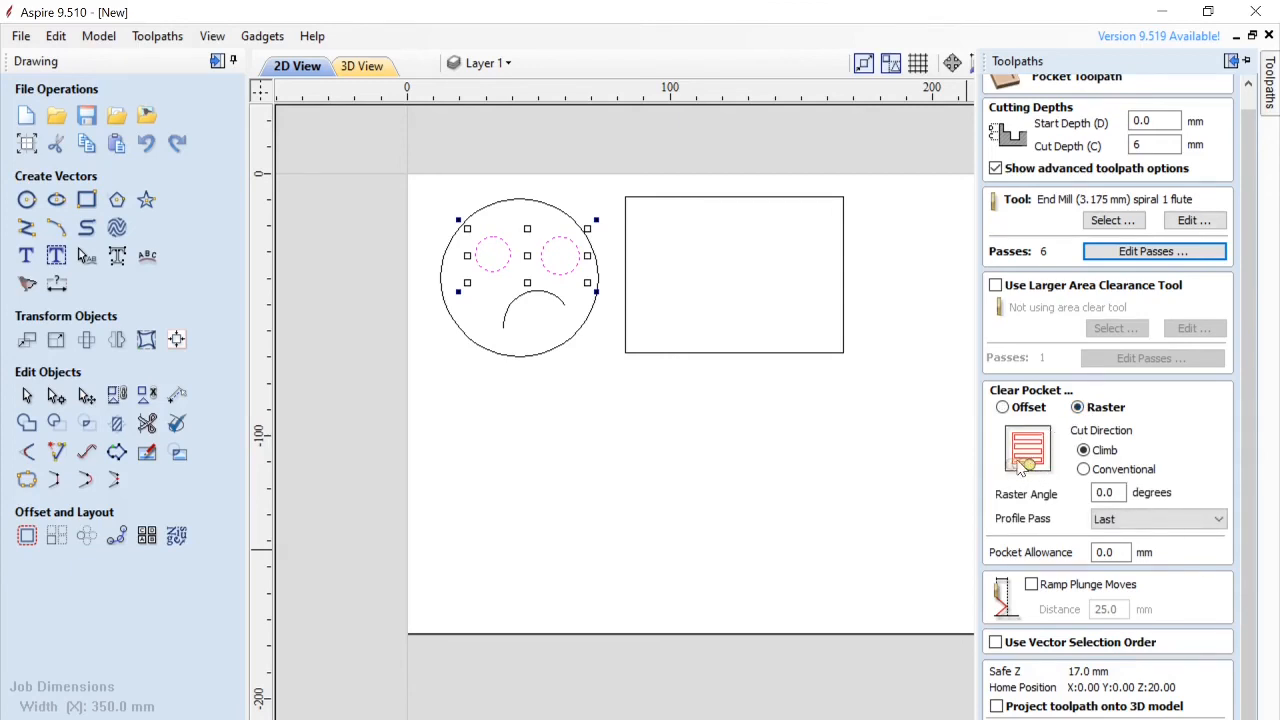
left_click(1083, 469)
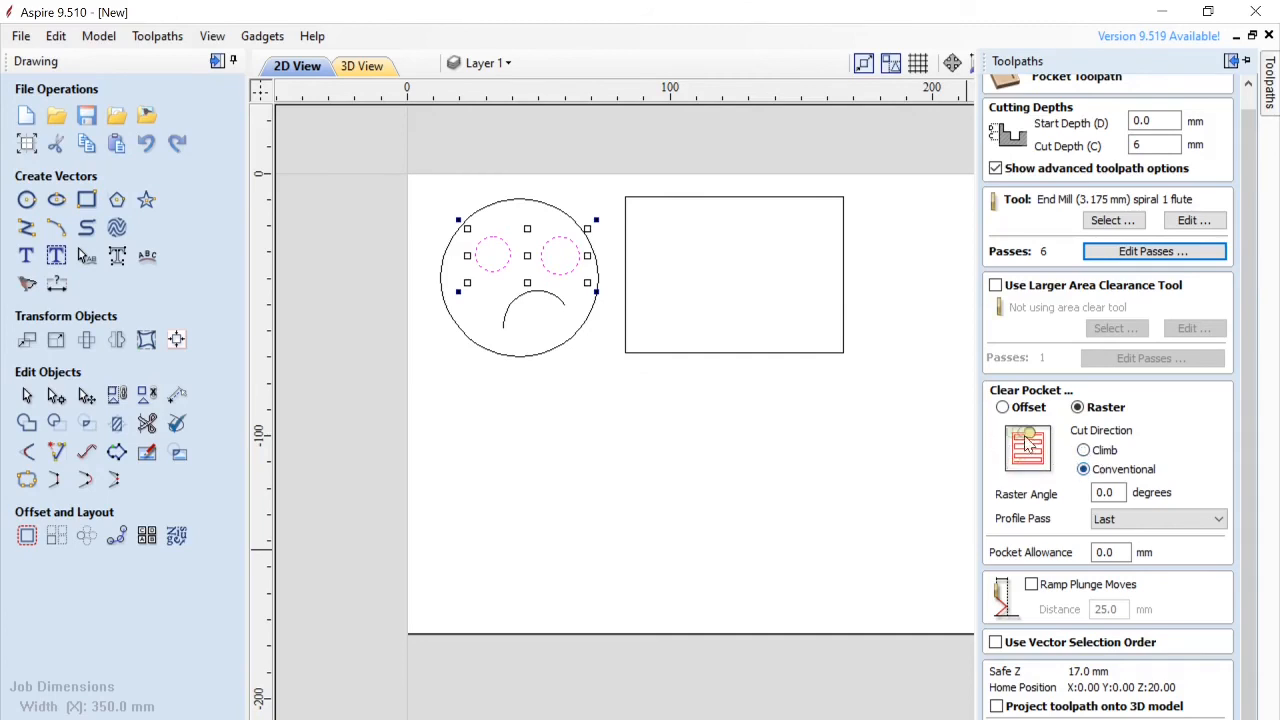
left_click(1083, 452)
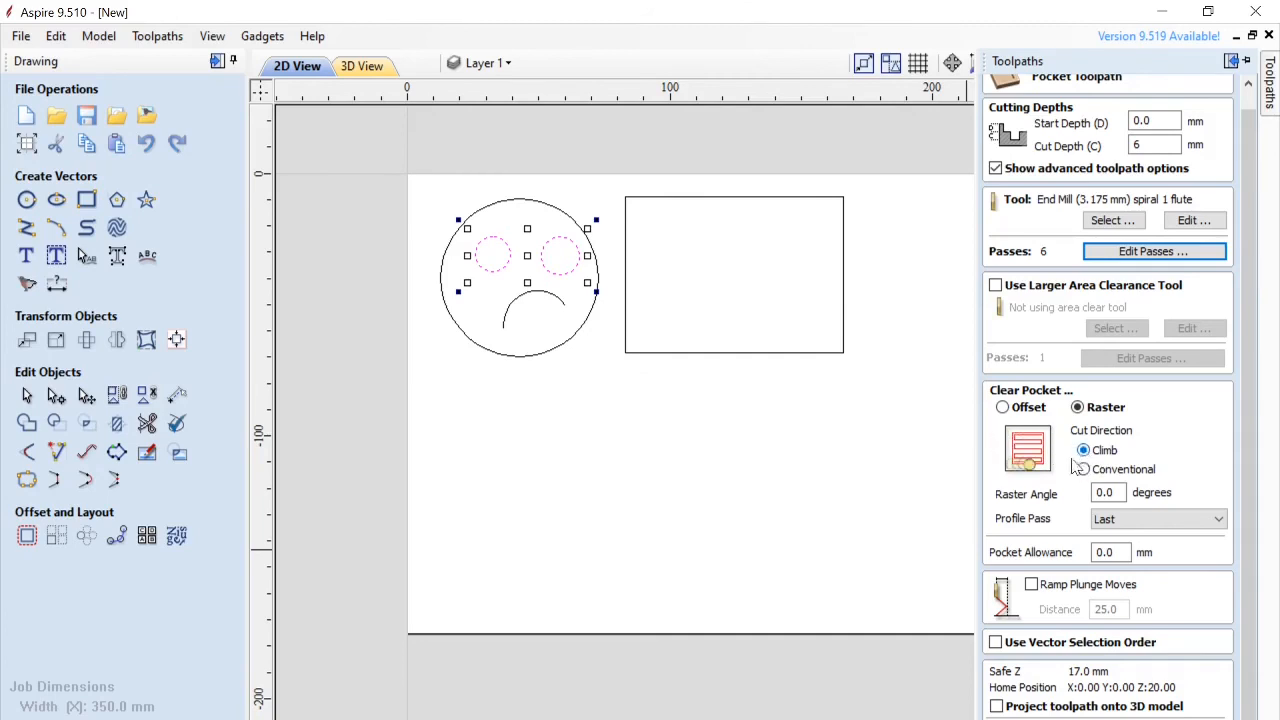
Step: Set the pocket clearing to Offset with Climb cut direction and calculate the eyes' pocket toolpath as mata
left_click(1004, 410)
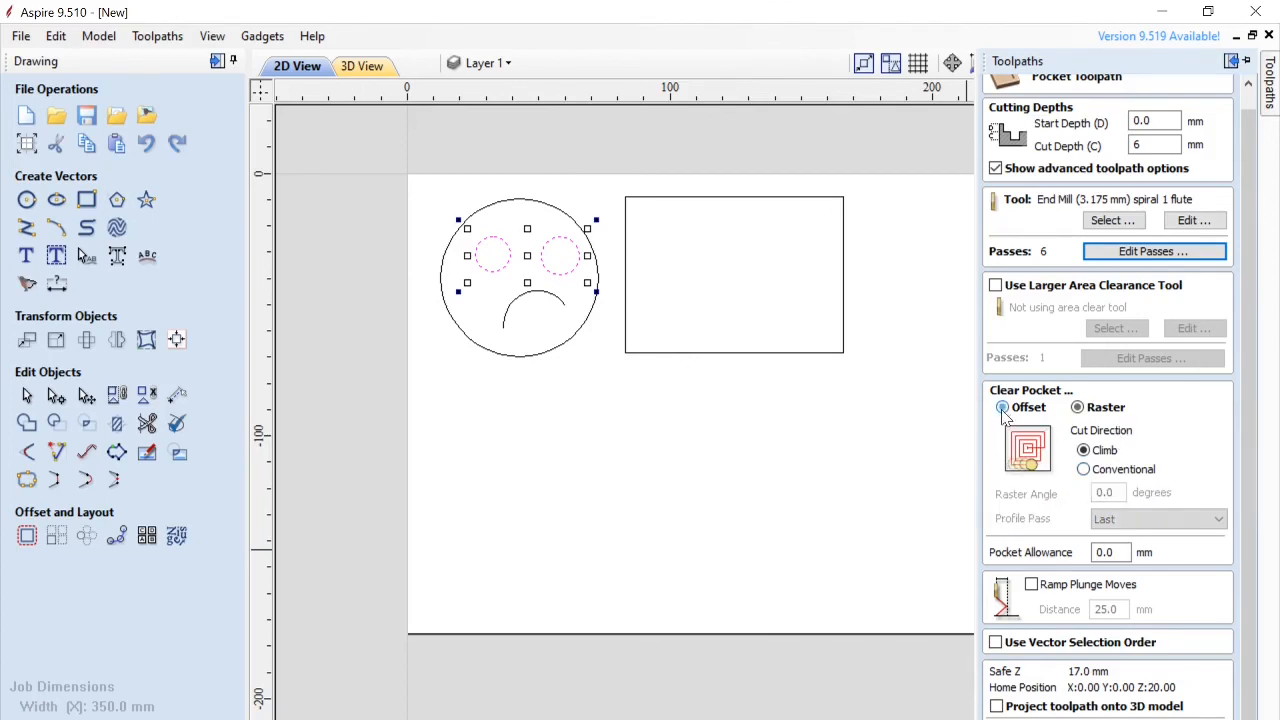
left_click(1083, 469)
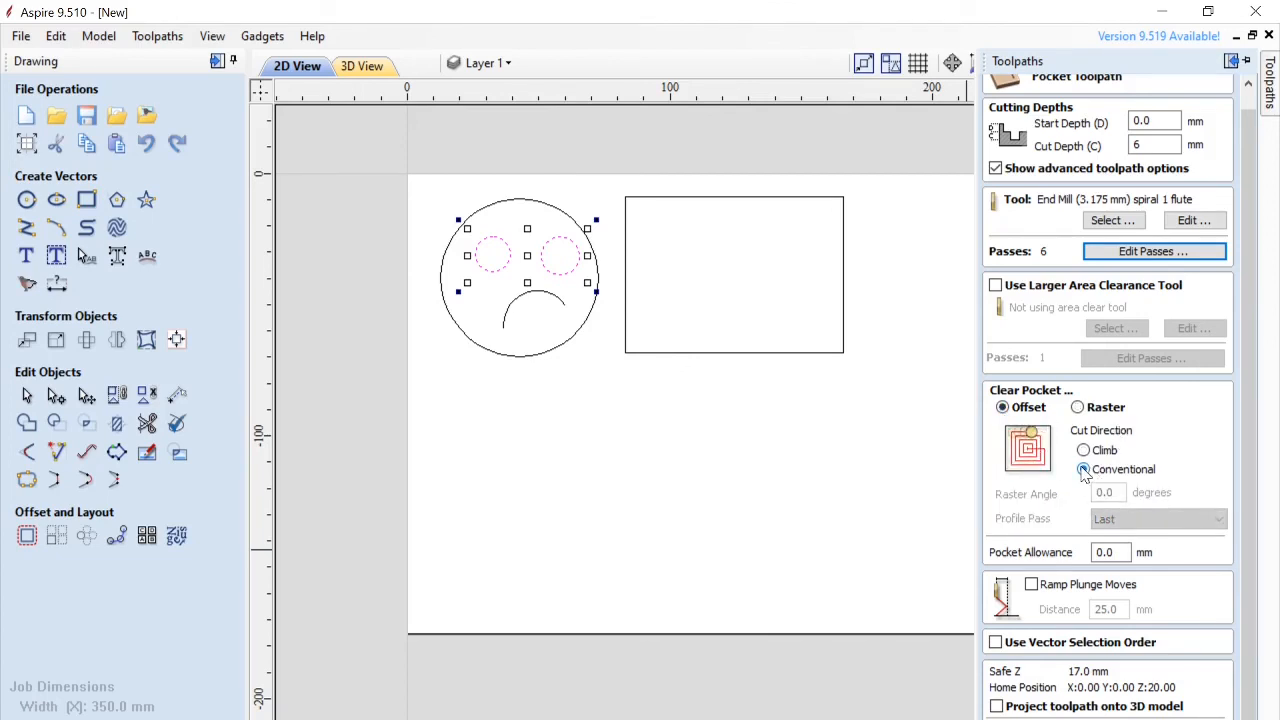
left_click(1083, 450)
left_click(1083, 469)
left_click(1083, 450)
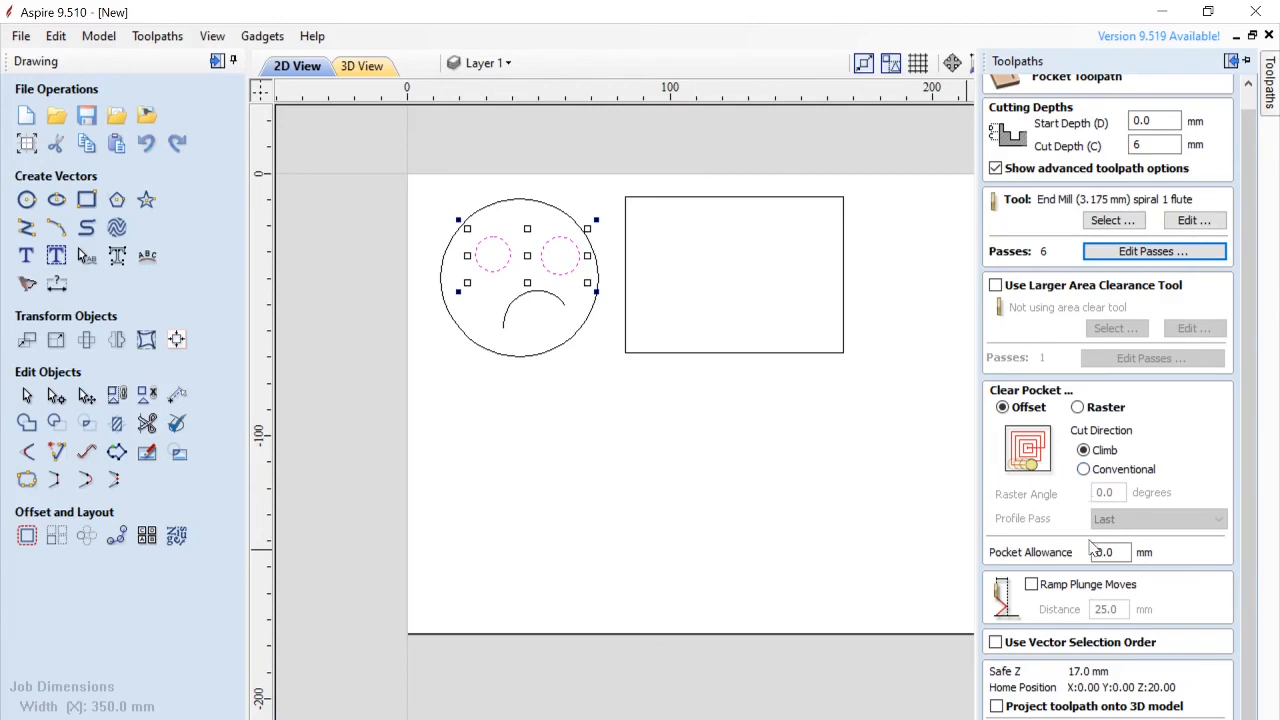
scroll(1095, 550, "down", 1)
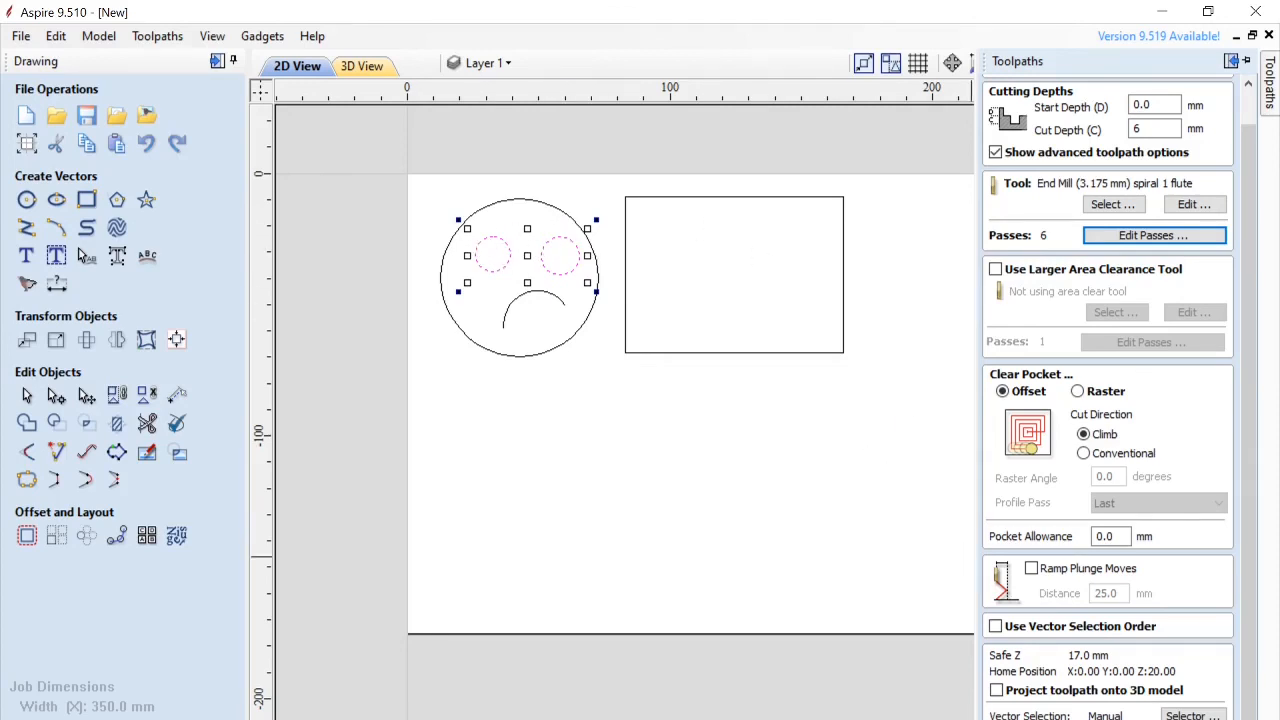
left_click(1120, 718)
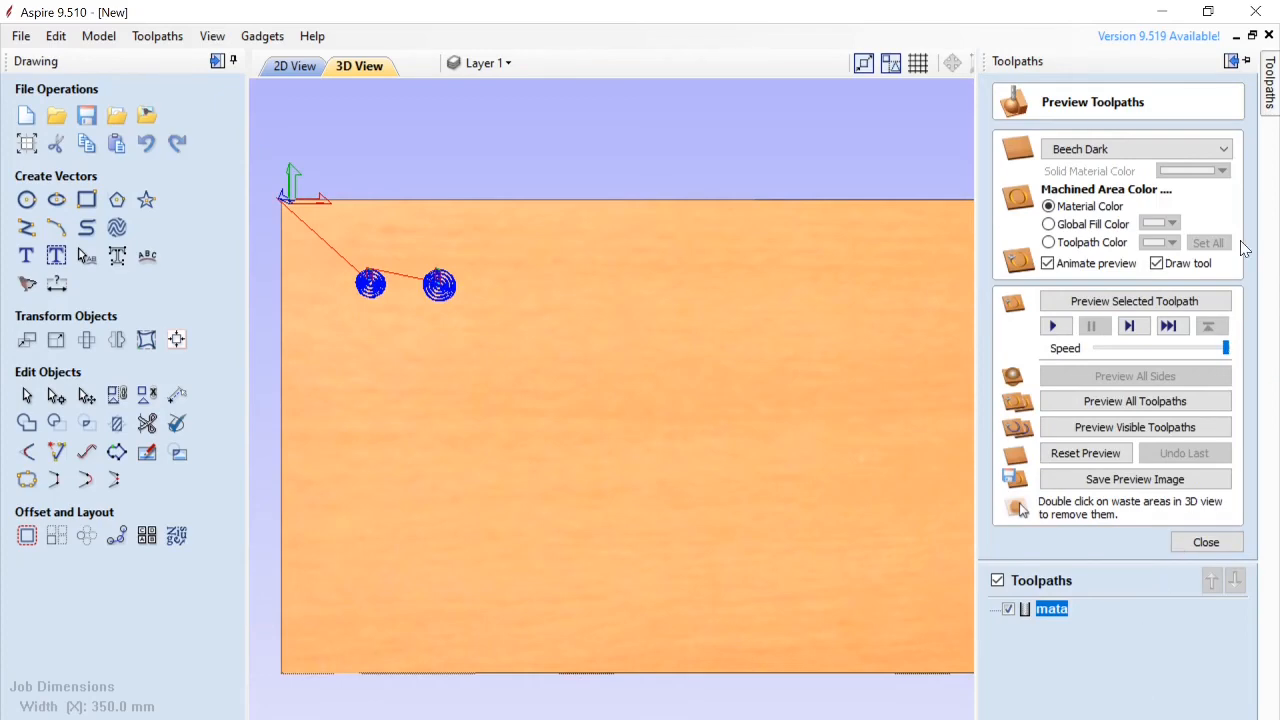
Step: Preview the machining of the mata toolpath on the tilted 3D block at a reduced simulation speed
left_click_drag(412, 370, 450, 407)
scroll(430, 401, "up", 3)
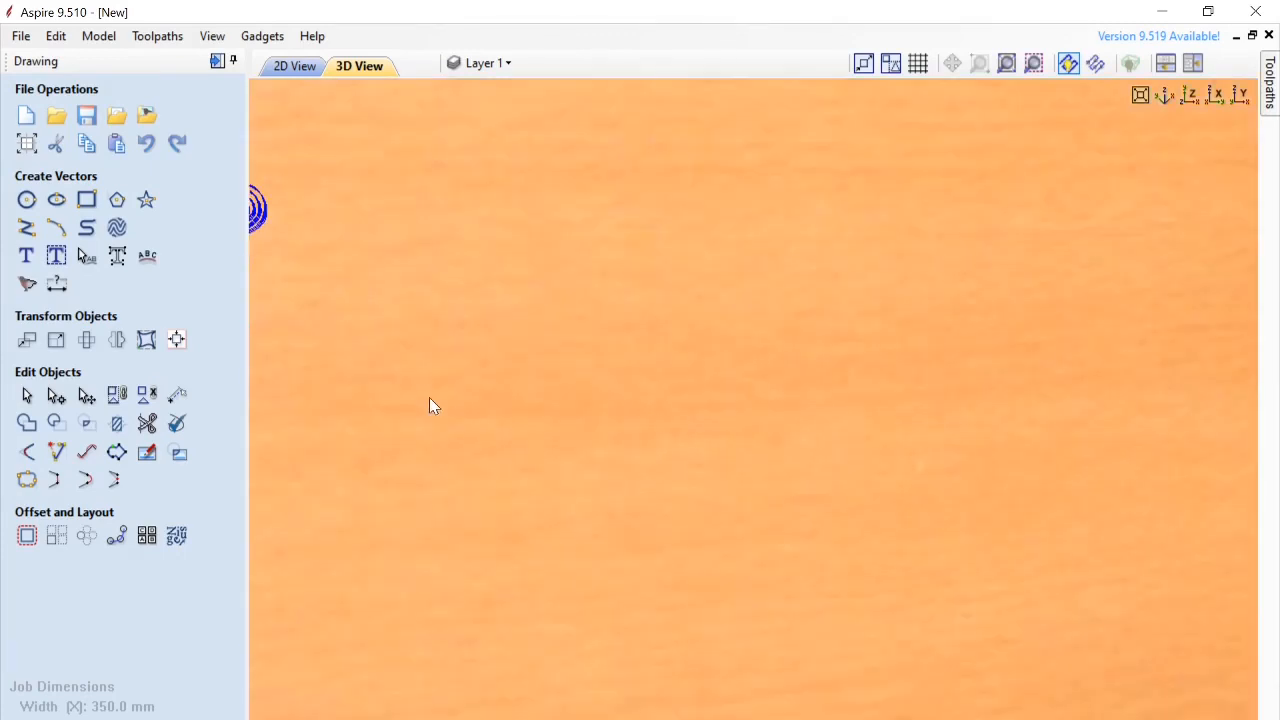
scroll(430, 401, "down", 5)
left_click_drag(364, 531, 586, 600)
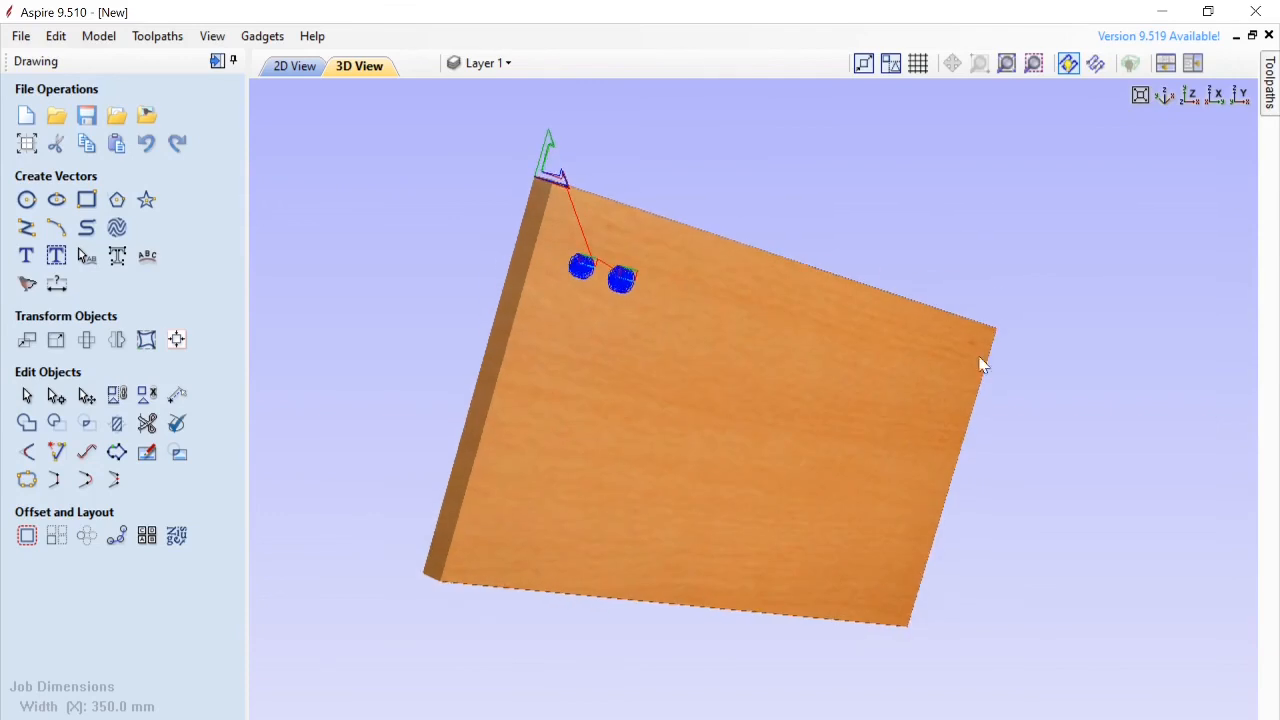
left_click(1270, 97)
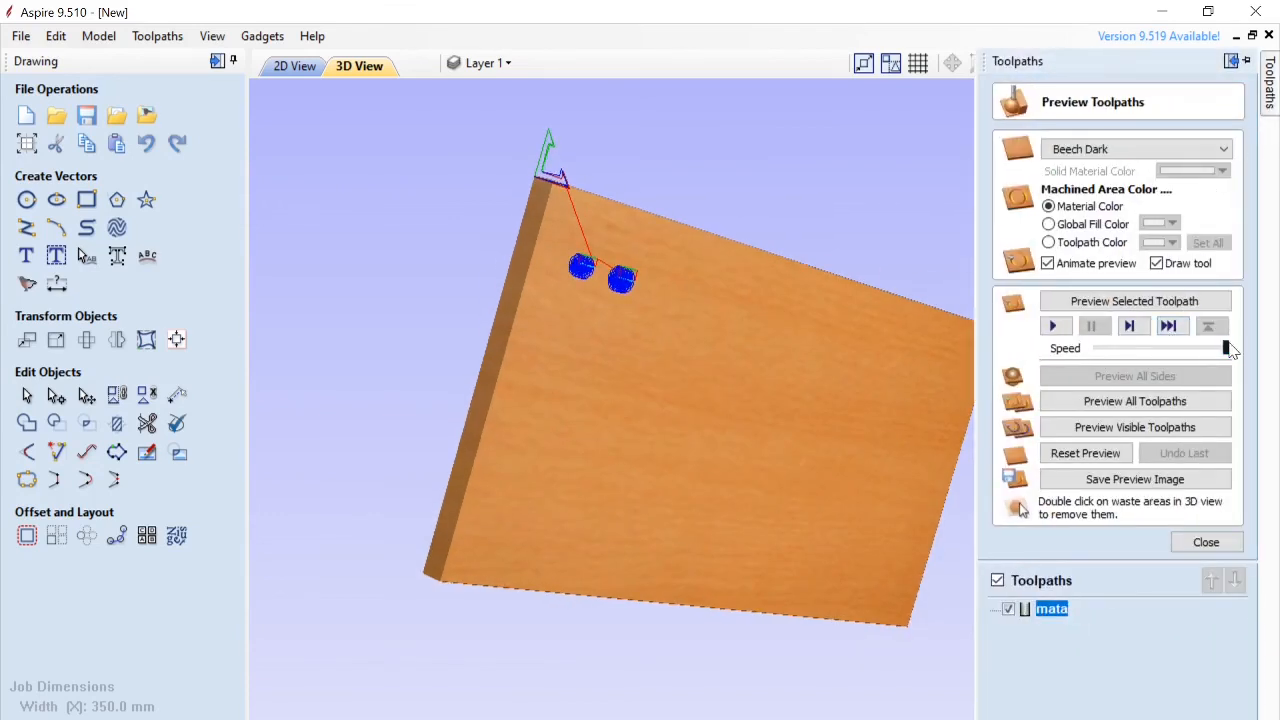
left_click_drag(1226, 349, 1102, 354)
left_click(1056, 327)
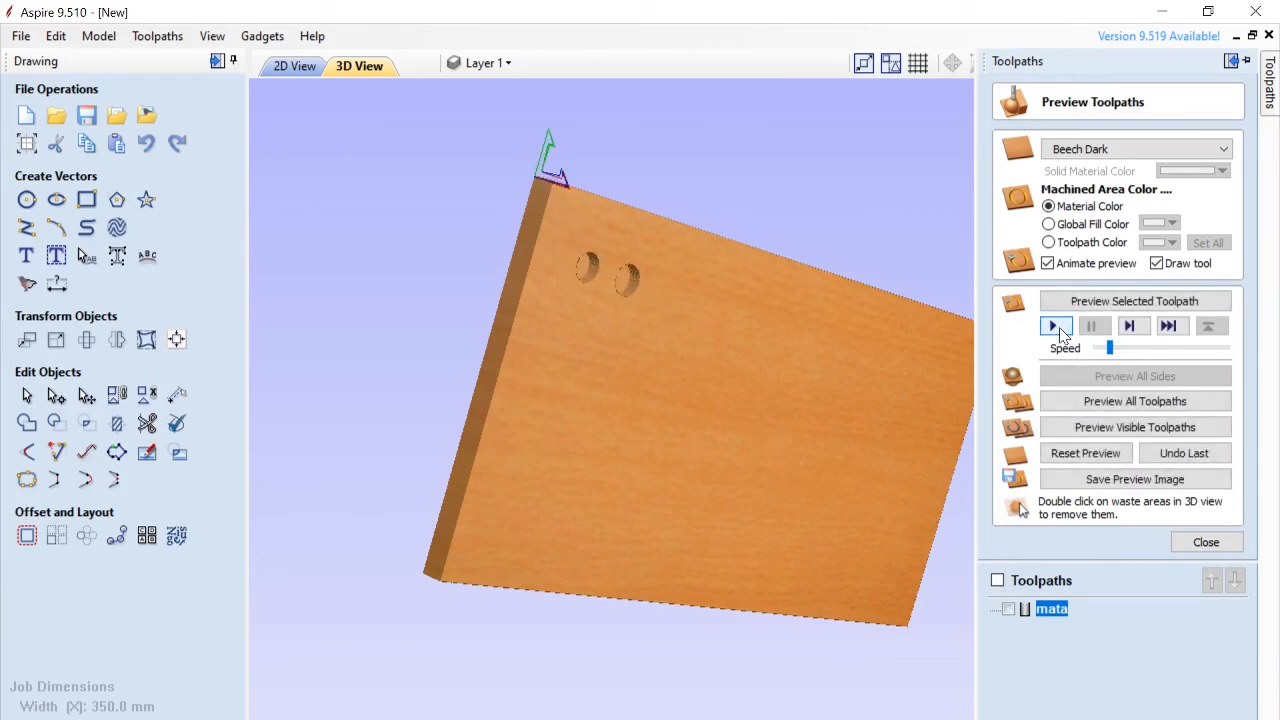
left_click(1057, 328)
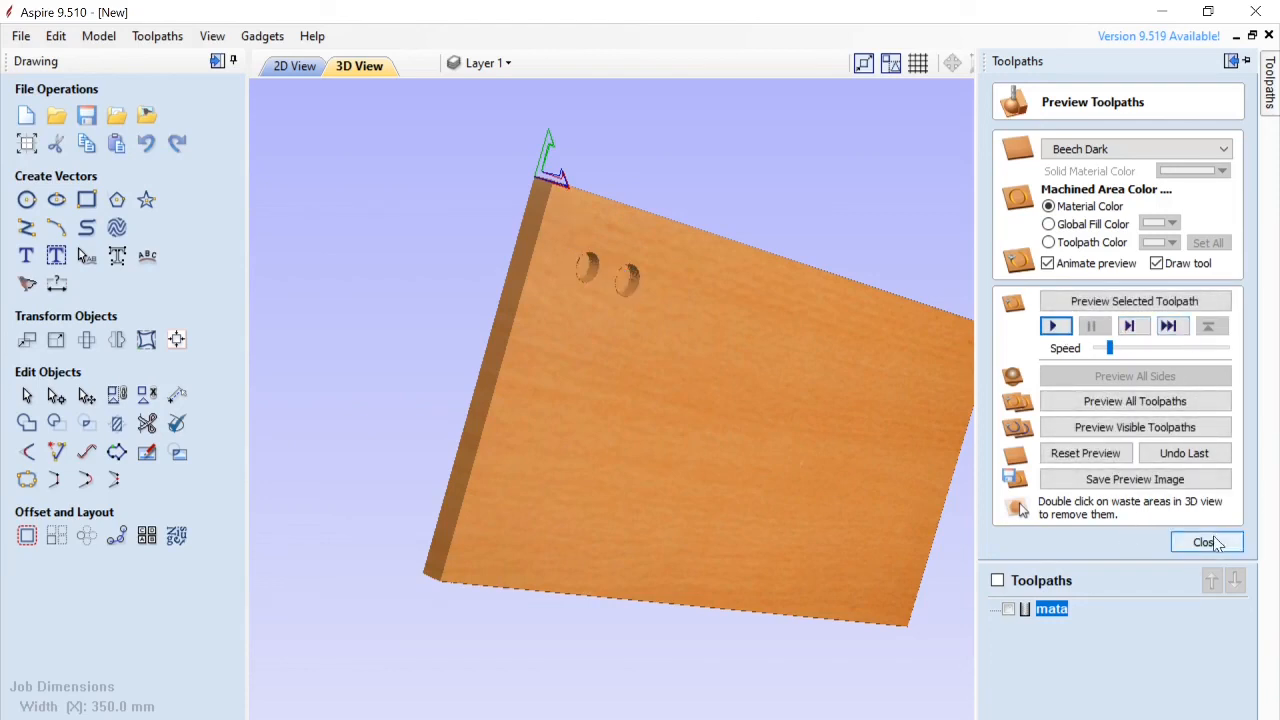
Step: Reset the machining preview and replay the mata toolpath simulation
left_click(1085, 455)
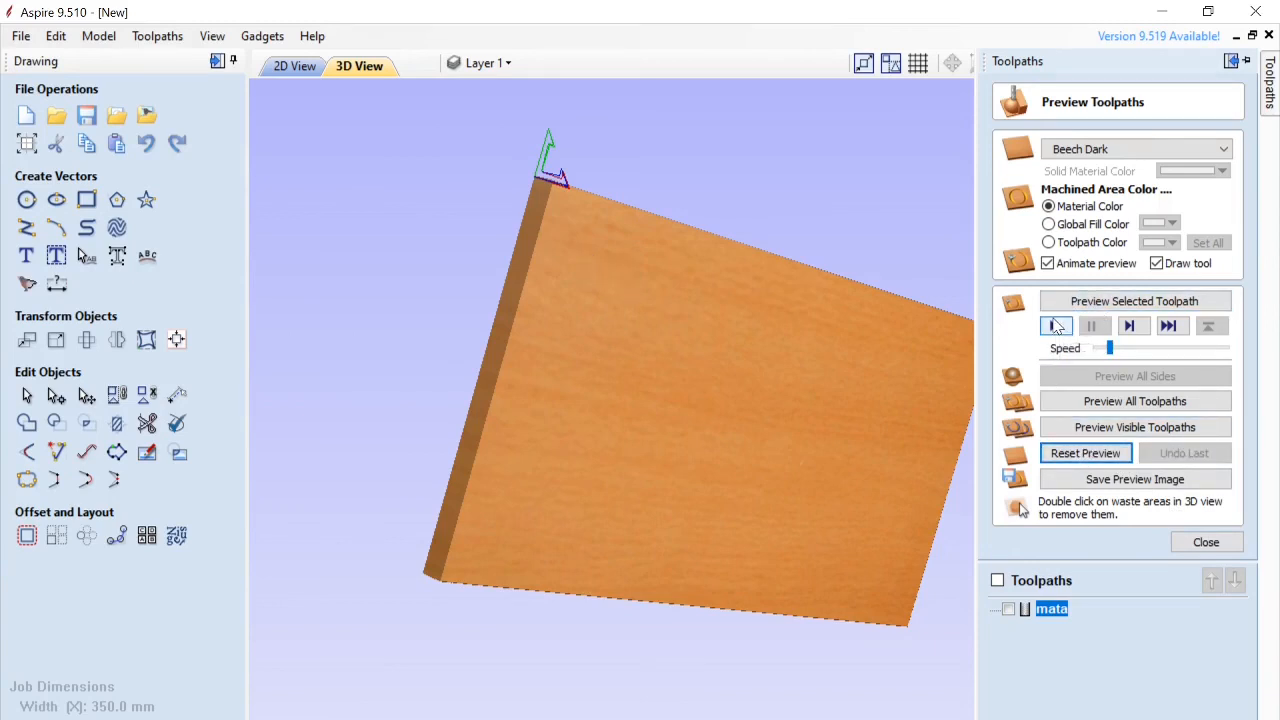
left_click(1054, 328)
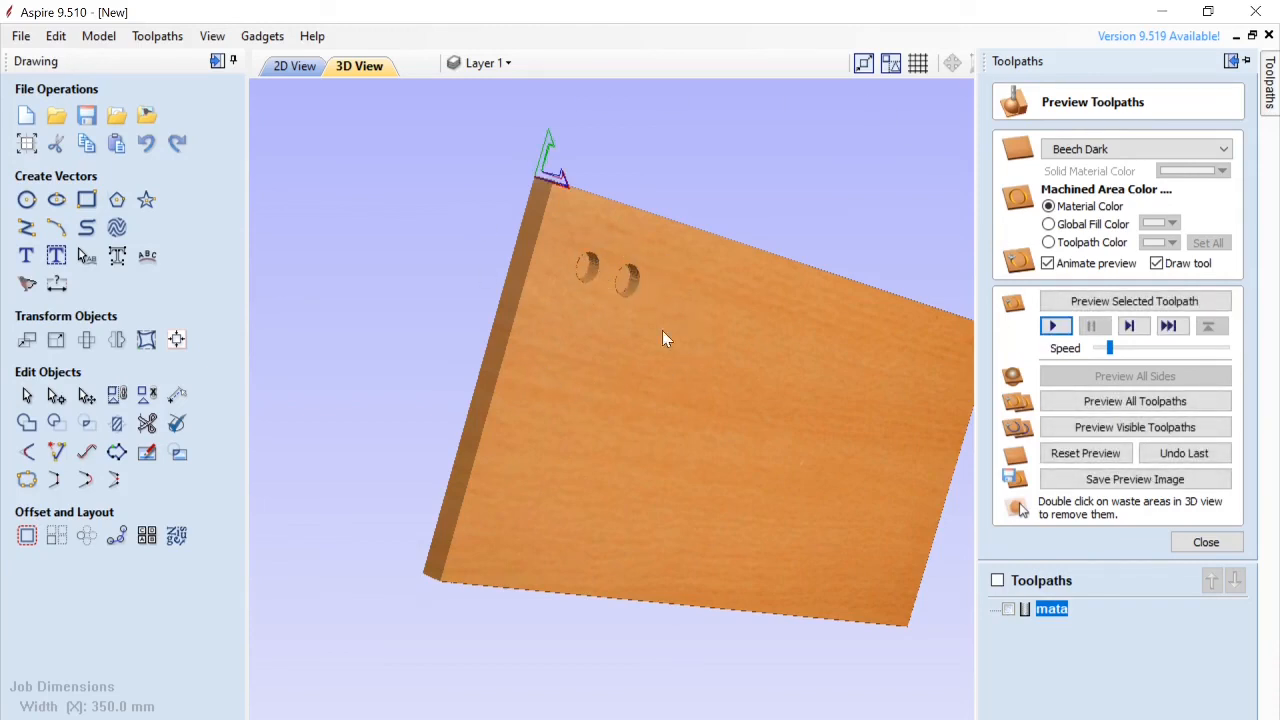
left_click(1192, 544)
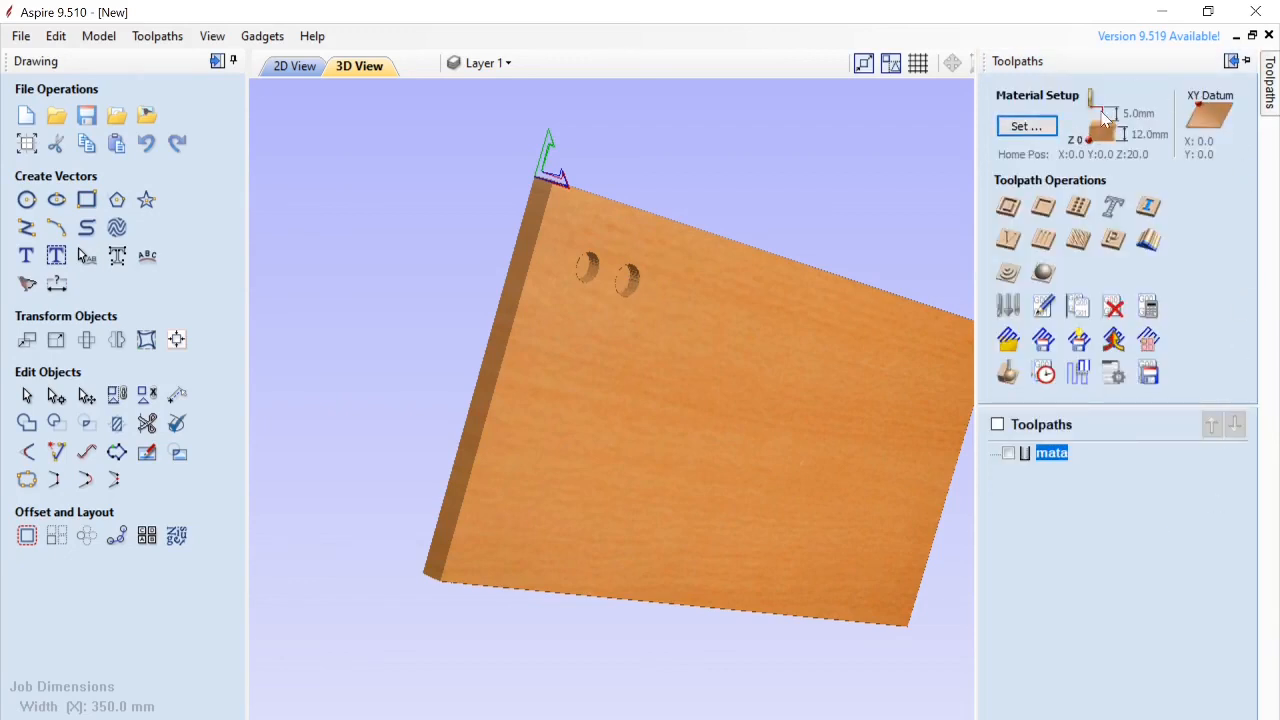
Step: Set the rapid Z clearance gap (Z1) above the material to 10 mm and recalculate all toolpaths
left_click(1040, 136)
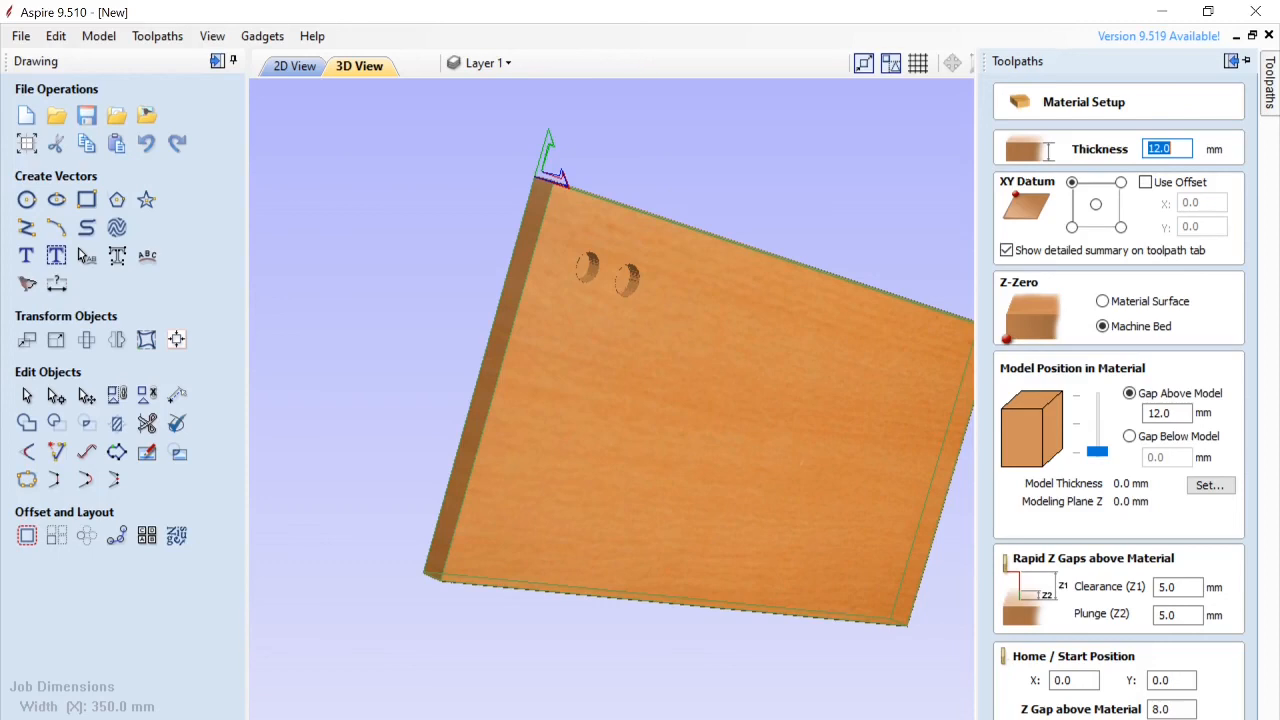
left_click_drag(1179, 588, 1153, 588)
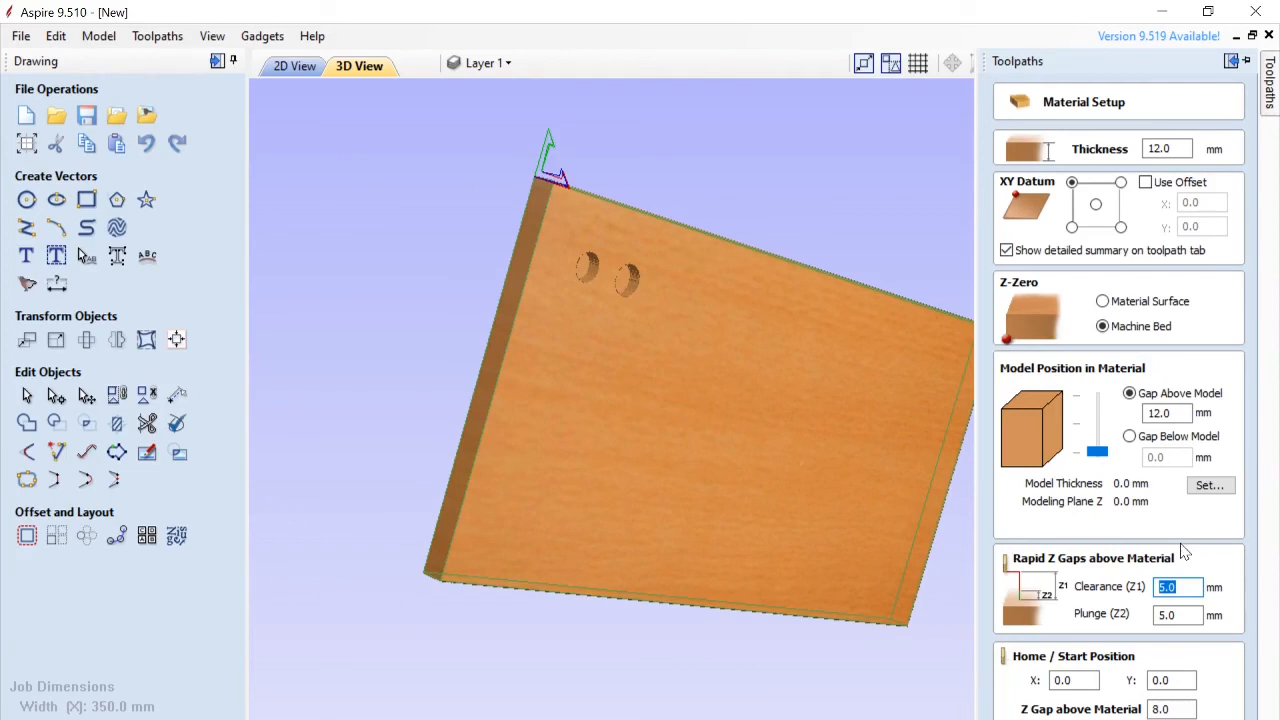
type("10")
left_click(1060, 719)
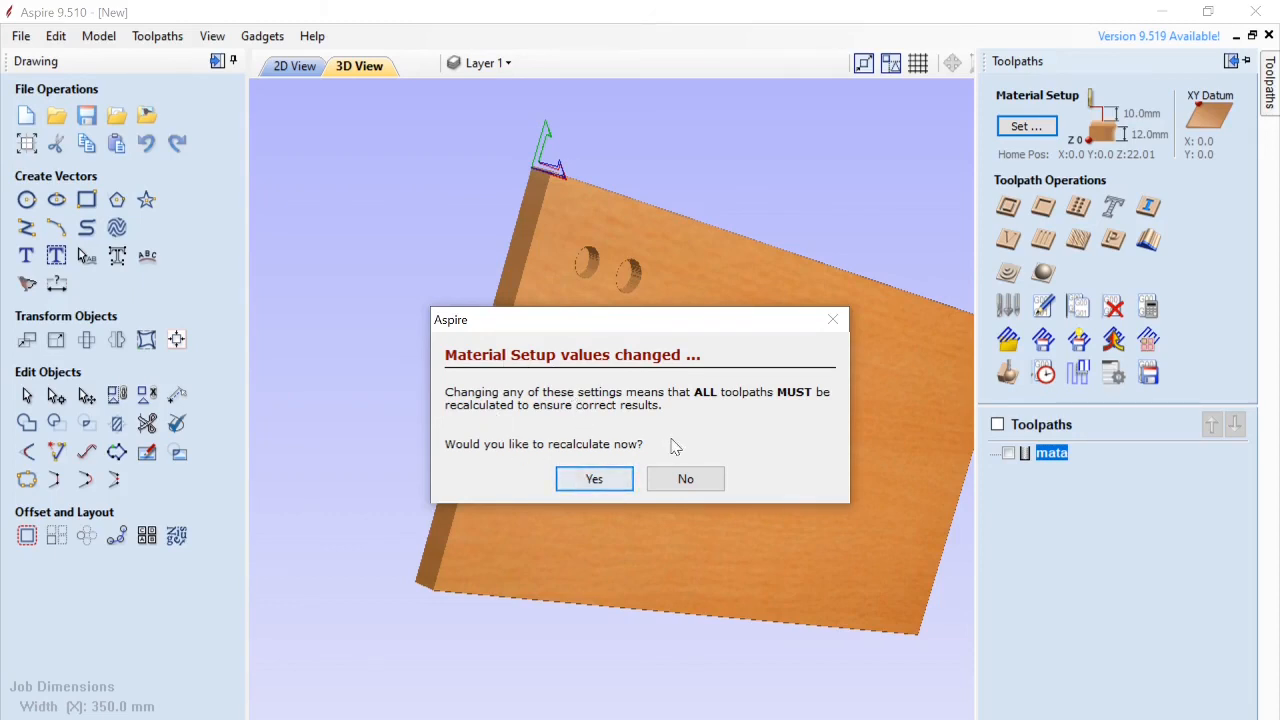
left_click(589, 480)
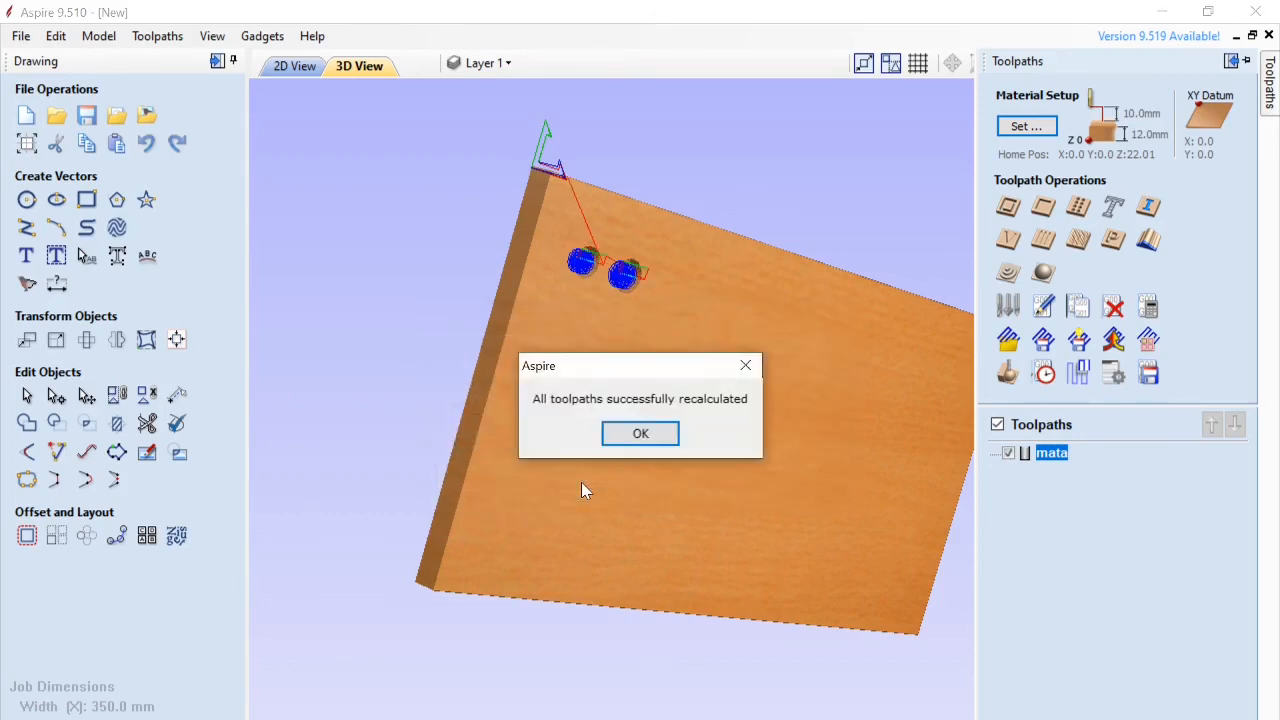
left_click(640, 433)
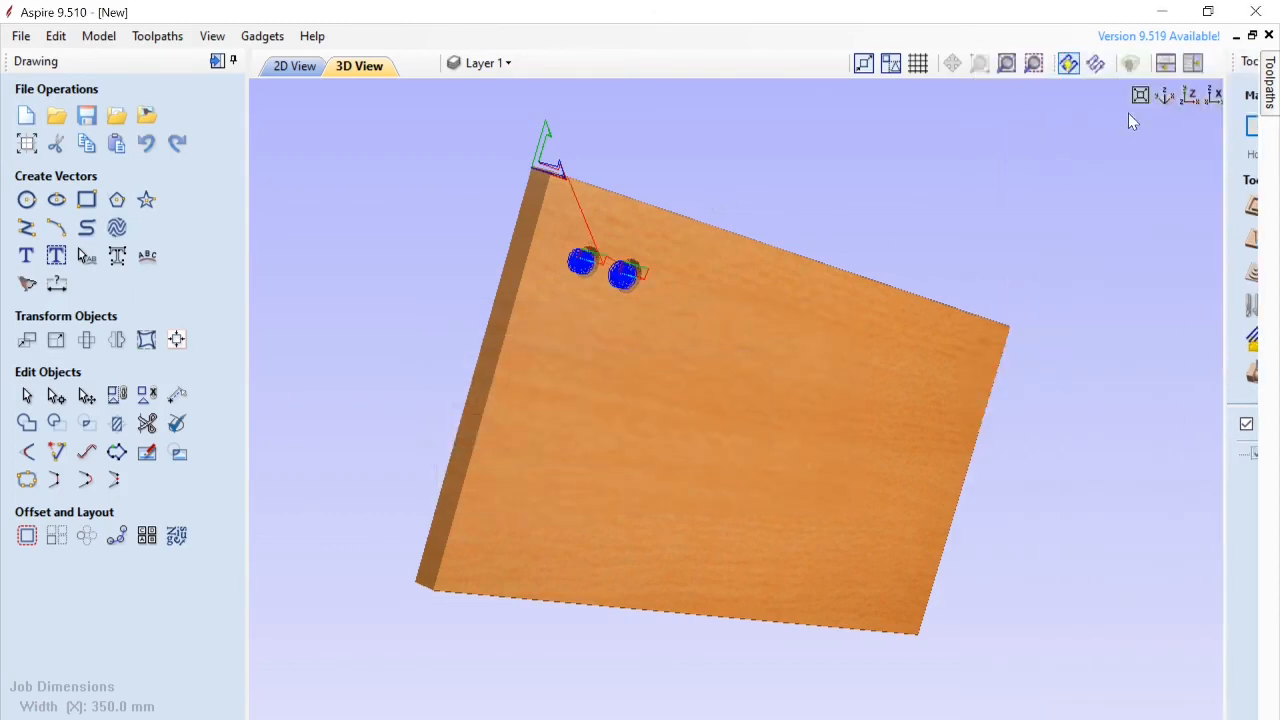
mouse_move(1266, 100)
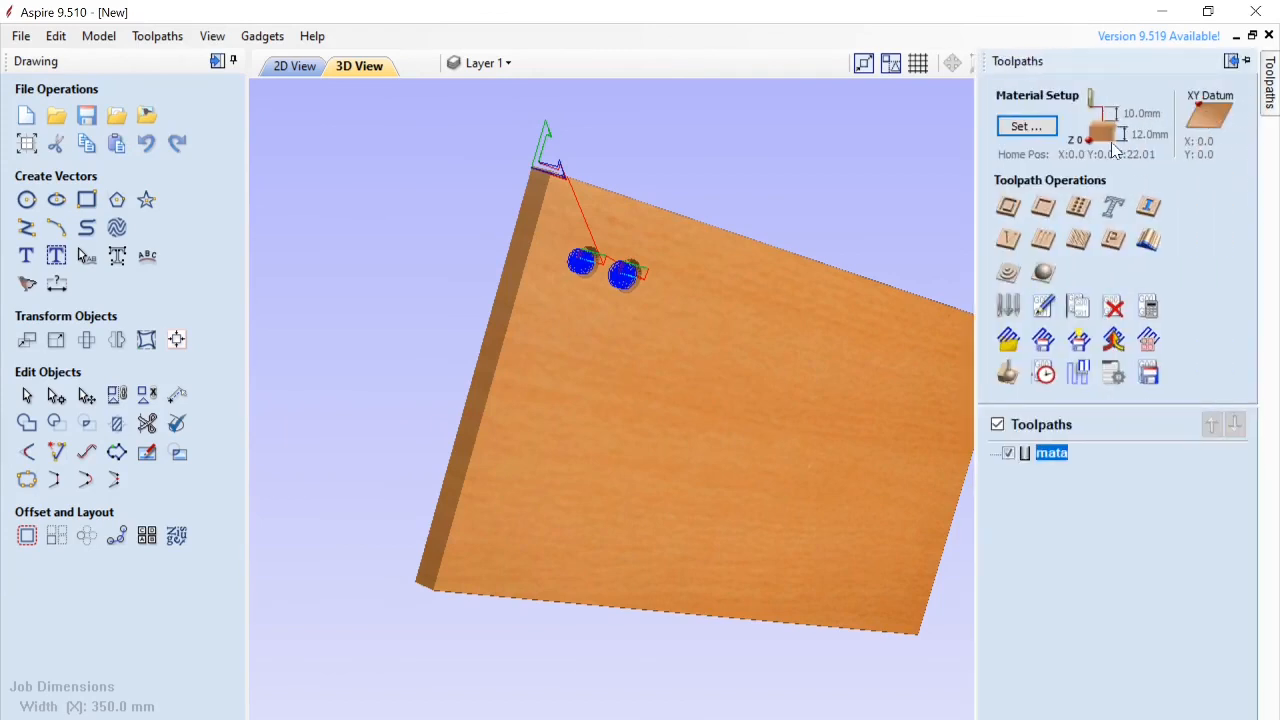